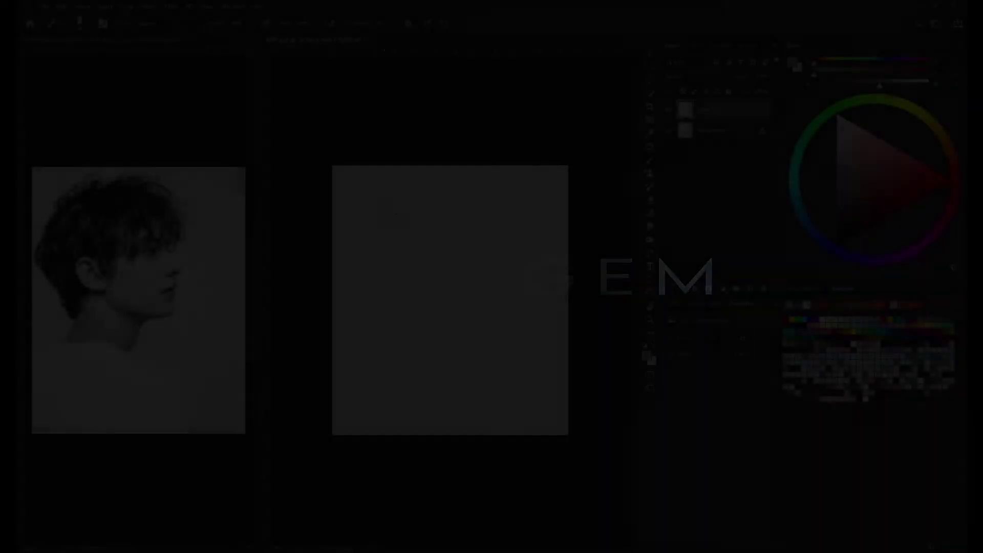
# Sketch the face profile, back of the head, fringe, neck and shoulders with light strokes.
pyautogui.moveTo(500, 246)
pyautogui.mouseDown()
pyautogui.moveTo(512, 287)
pyautogui.moveTo(456, 354)
pyautogui.mouseUp()
pyautogui.moveTo(358, 364)
pyautogui.mouseDown()
pyautogui.moveTo(451, 364)
pyautogui.moveTo(510, 436)
pyautogui.mouseUp()
pyautogui.moveTo(399, 200); pyautogui.dragTo(386, 301)
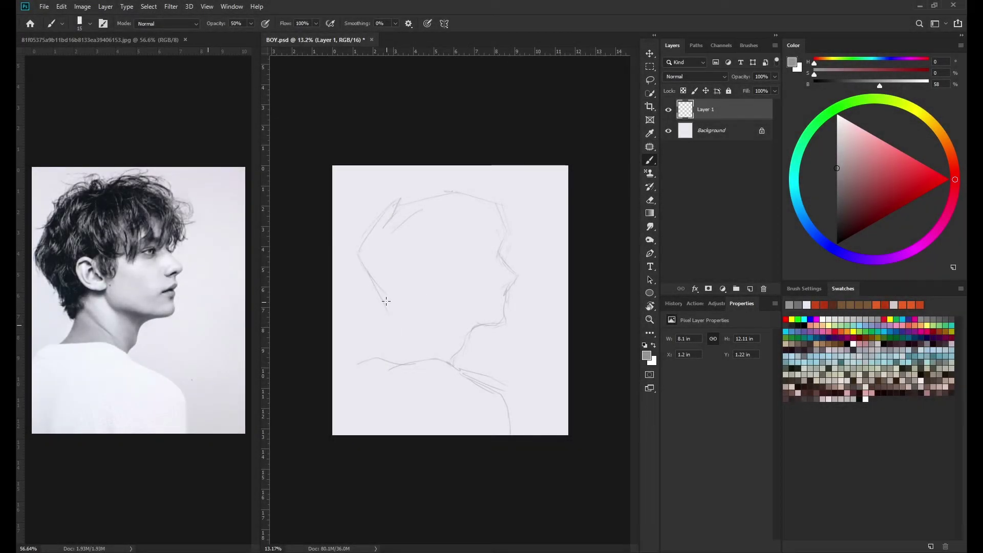
pyautogui.moveTo(372, 354); pyautogui.dragTo(334, 394)
pyautogui.moveTo(383, 201); pyautogui.dragTo(360, 277)
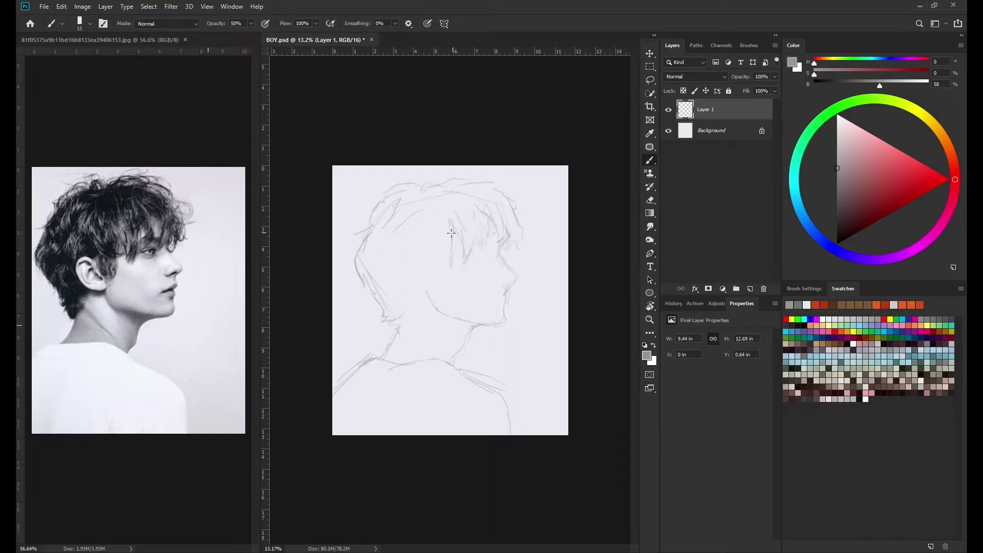
pyautogui.moveTo(451, 233)
pyautogui.mouseDown()
pyautogui.moveTo(448, 278)
pyautogui.moveTo(423, 292)
pyautogui.mouseUp()
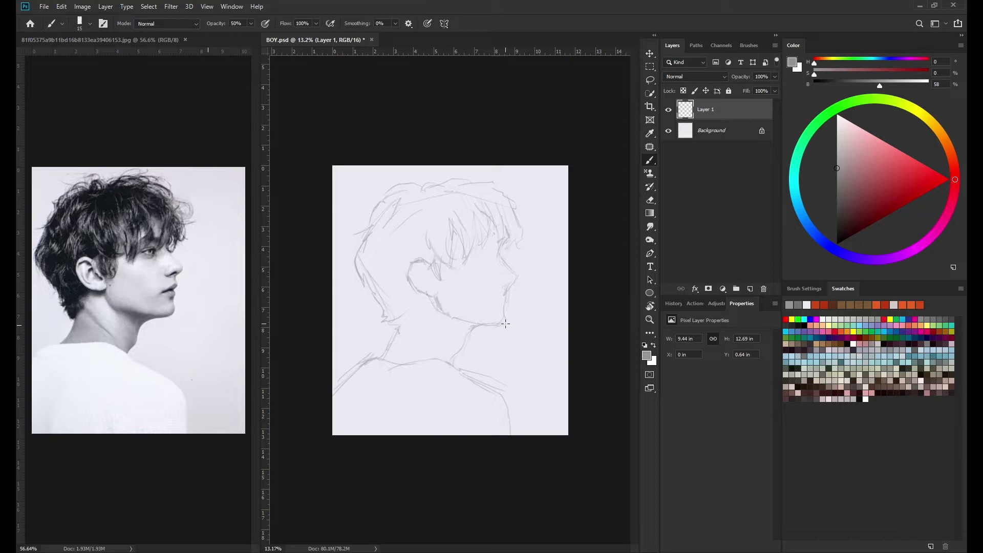
pyautogui.moveTo(406, 324); pyautogui.dragTo(336, 397)
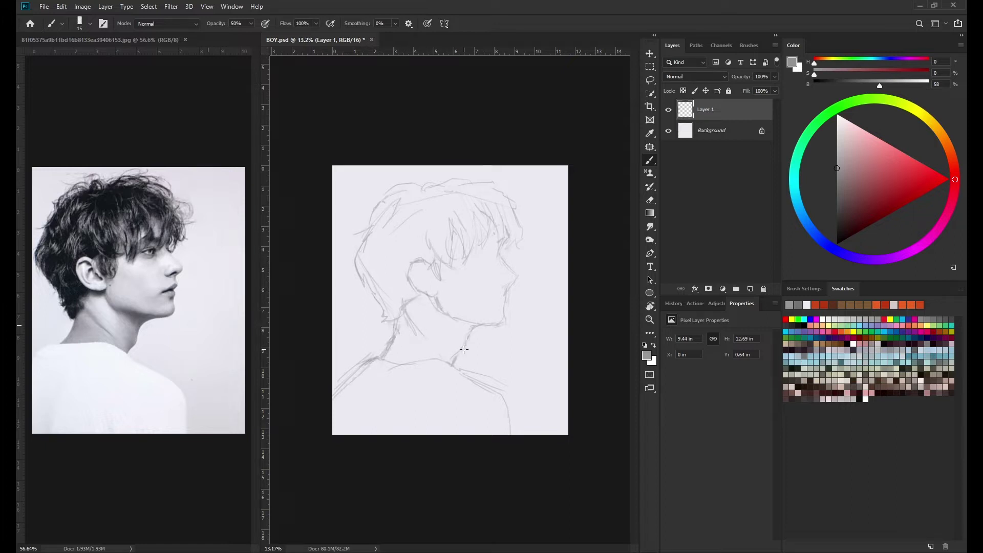
# Erase the rough chin contour, then redraw the chin and jawline toward the neck.
pyautogui.press('e')
pyautogui.scroll(2, 508, 237)
pyautogui.press('b')
pyautogui.moveTo(504, 307)
pyautogui.mouseDown()
pyautogui.moveTo(511, 287)
pyautogui.moveTo(530, 278)
pyautogui.mouseUp()
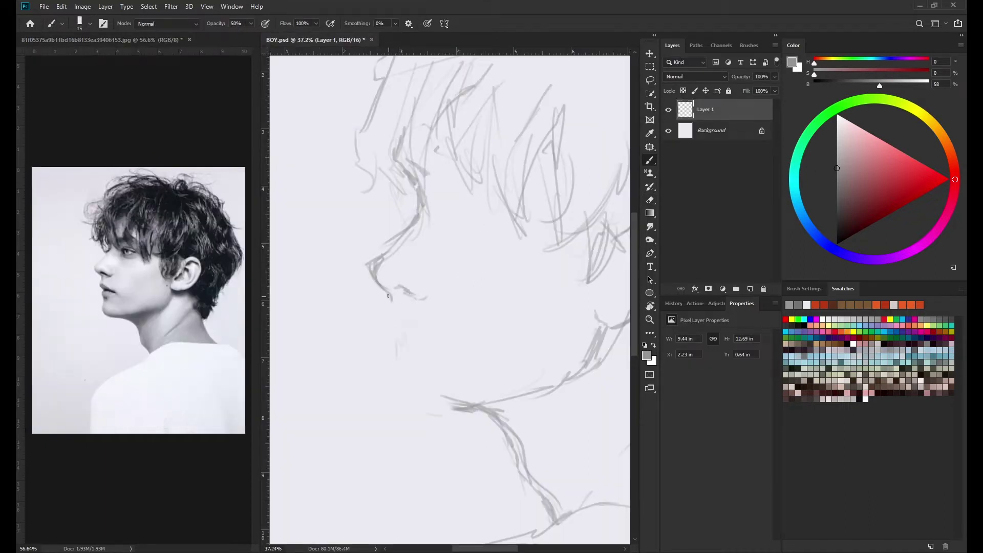
pyautogui.hotkey('ctrl', 'z')
pyautogui.moveTo(406, 358); pyautogui.dragTo(452, 412)
pyautogui.moveTo(397, 377); pyautogui.dragTo(484, 416)
# Undo the stray forehead stroke and redraw a short forehead line.
pyautogui.scroll(-3, 486, 417)
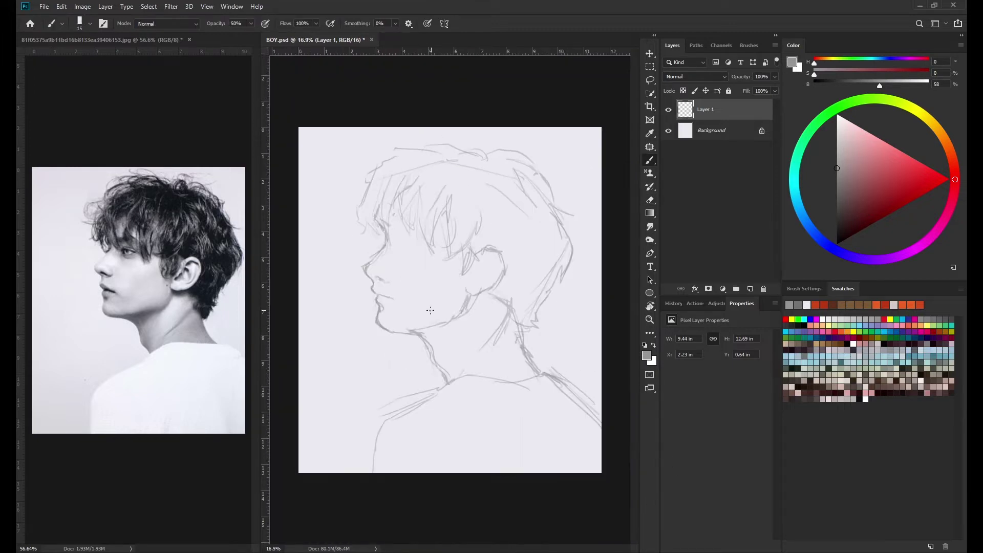
pyautogui.scroll(2, 374, 279)
pyautogui.hotkey('ctrl', 'z')
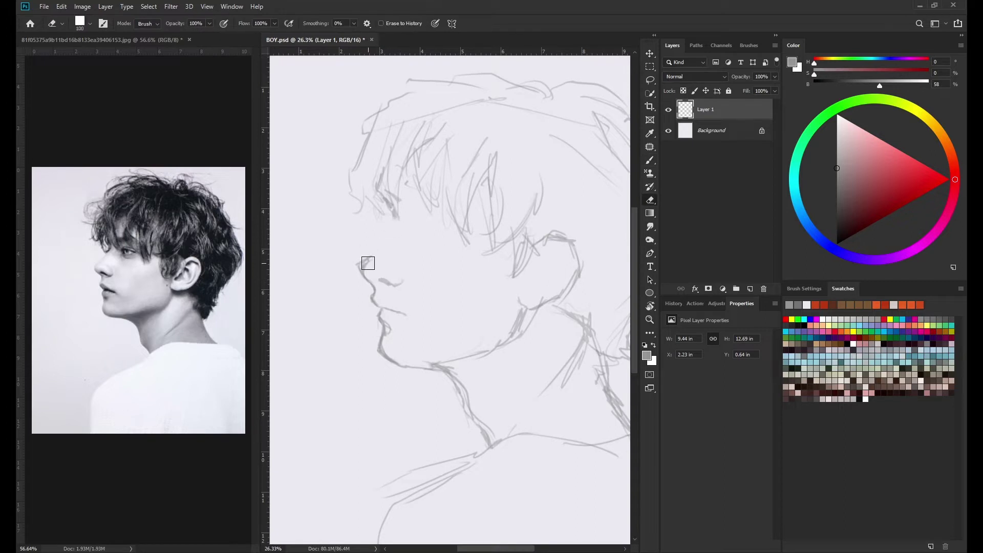
pyautogui.moveTo(361, 277); pyautogui.dragTo(366, 261)
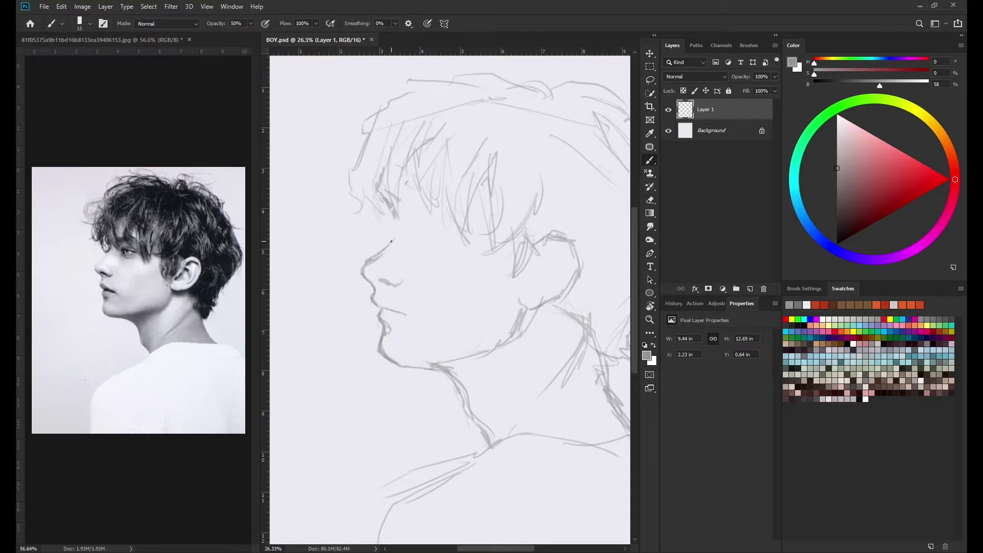
# Draw the first eye strokes and select the fringe strokes beside the forehead to nudge them.
pyautogui.moveTo(424, 205); pyautogui.dragTo(462, 204)
pyautogui.press('m')
pyautogui.moveTo(372, 175)
pyautogui.mouseDown()
pyautogui.moveTo(390, 232)
pyautogui.moveTo(466, 242)
pyautogui.mouseUp()
pyautogui.hotkey('ctrl', 'd')
# Erase part of the mouth and lip strokes and draw a new forehead-to-nose line.
pyautogui.press('e')
pyautogui.moveTo(384, 280); pyautogui.dragTo(397, 309)
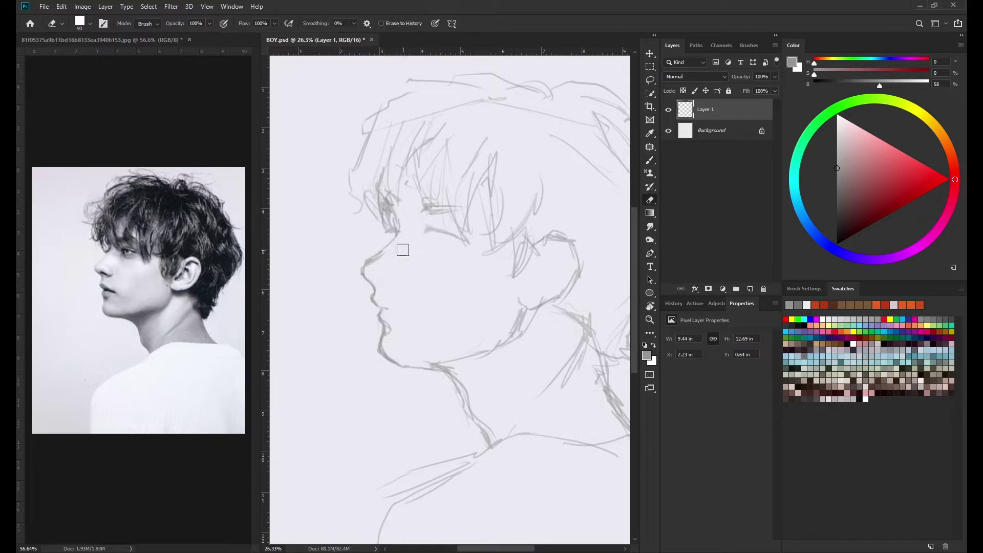
pyautogui.press('b')
pyautogui.moveTo(393, 239); pyautogui.dragTo(363, 277)
# Replace the old eye strokes with an upper eyelid line and a darker eye.
pyautogui.press('e')
pyautogui.press('b')
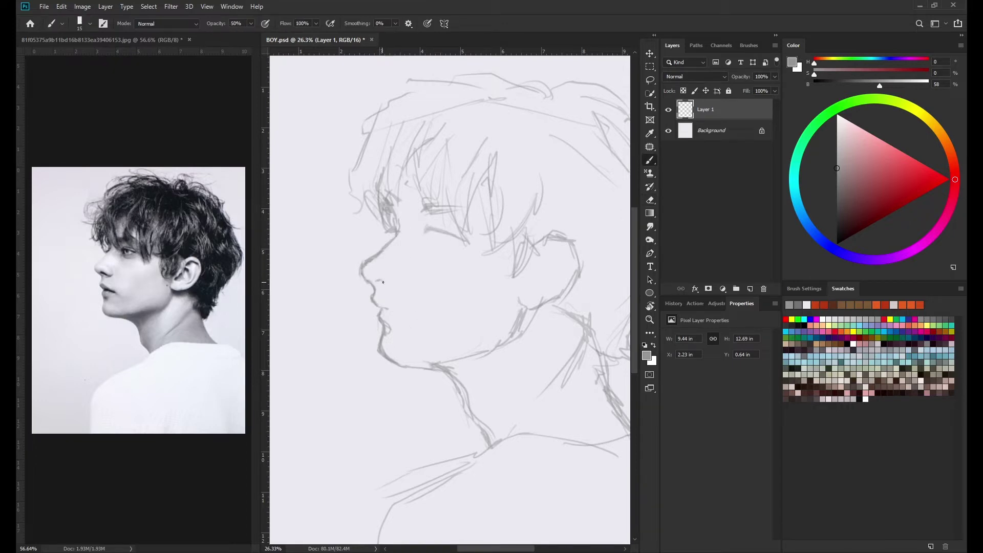
pyautogui.press('e')
pyautogui.press('b')
pyautogui.moveTo(415, 203); pyautogui.dragTo(477, 212)
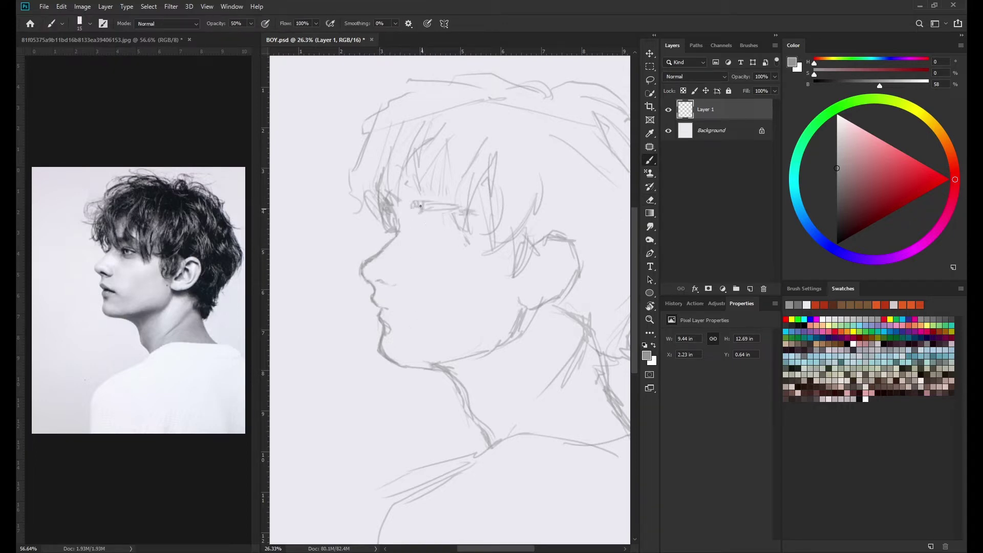
pyautogui.moveTo(428, 233); pyautogui.dragTo(471, 244)
pyautogui.moveTo(431, 229); pyautogui.dragTo(440, 232)
# Undo the dark eye smudge and heavy eyelid, then draw a lighter short eye stroke.
pyautogui.hotkey('ctrl', 'z')
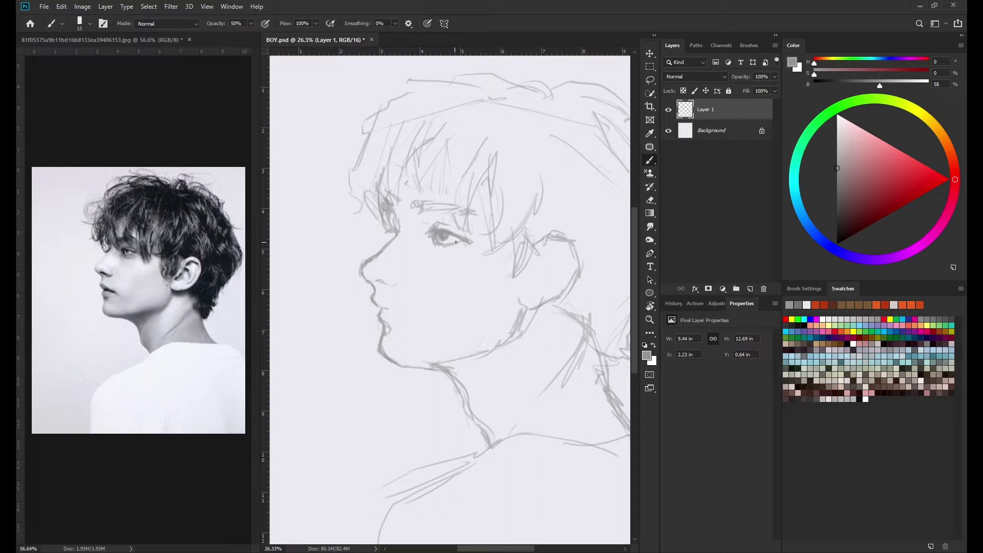
pyautogui.hotkey('ctrl', 'z')
pyautogui.moveTo(443, 233)
pyautogui.mouseDown()
pyautogui.moveTo(464, 244)
pyautogui.moveTo(444, 245)
pyautogui.mouseUp()
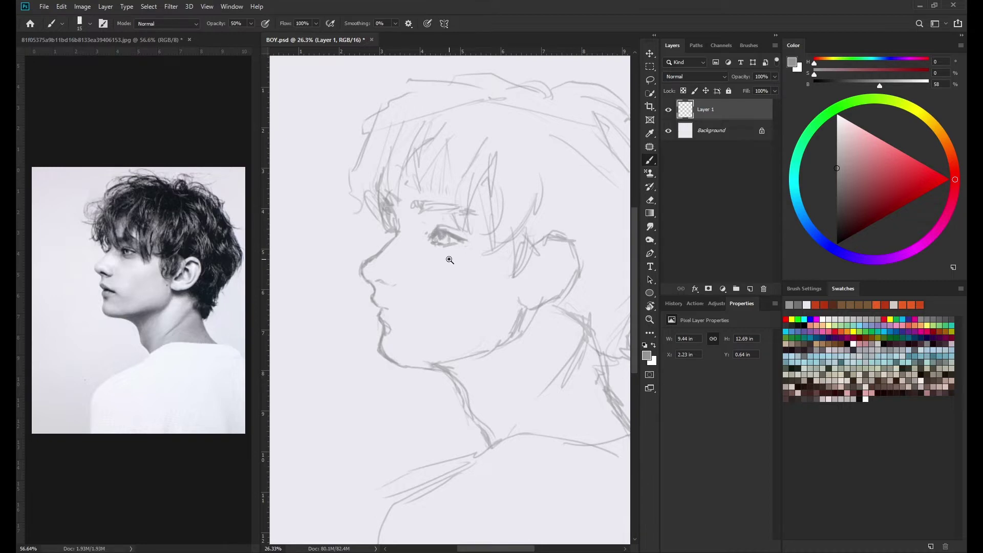
pyautogui.scroll(1, 449, 260)
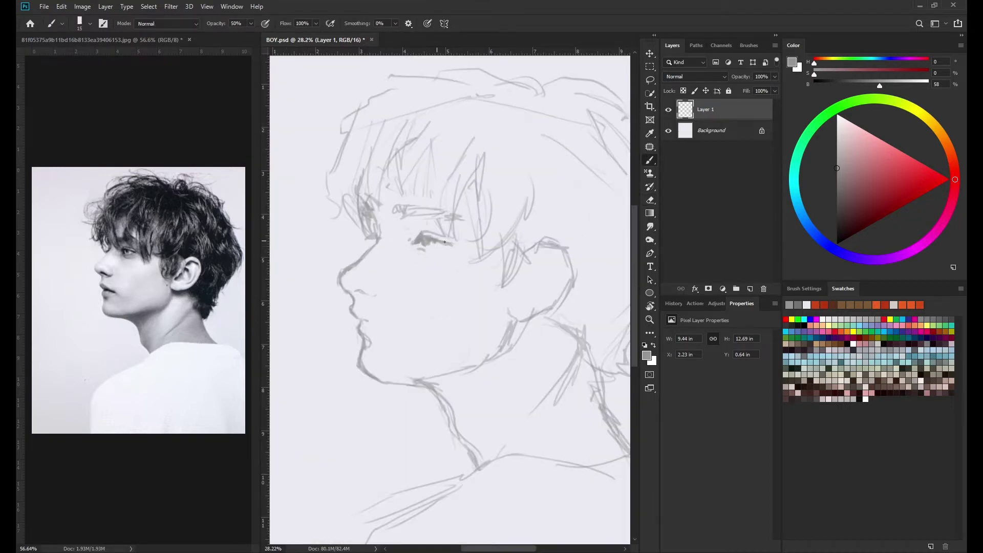
# Pick light and darker greys for the eye, resizing the brush for detail work.
pyautogui.scroll(-3, 422, 239)
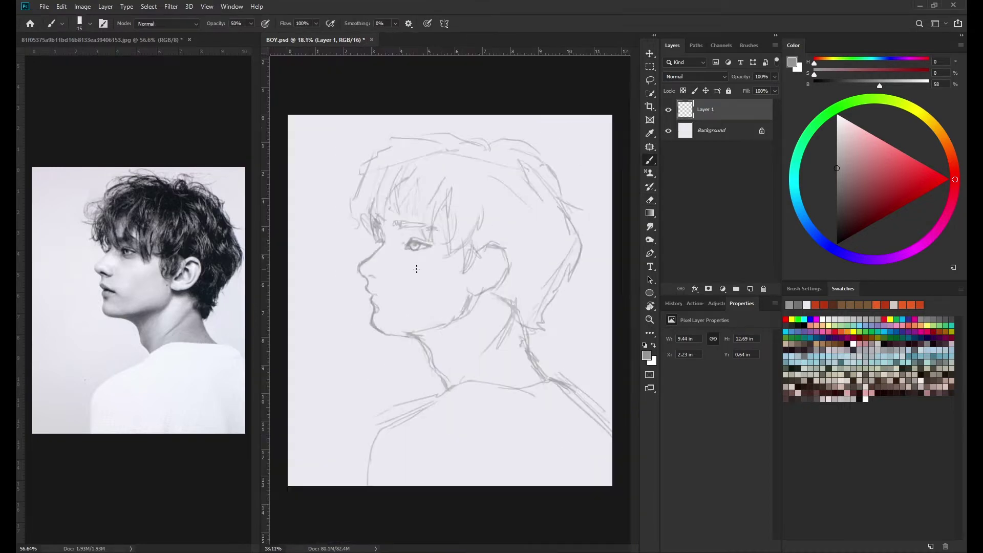
pyautogui.scroll(1, 410, 243)
pyautogui.press(']')
pyautogui.keyDown('alt'); pyautogui.click(416, 238); pyautogui.keyUp('alt')
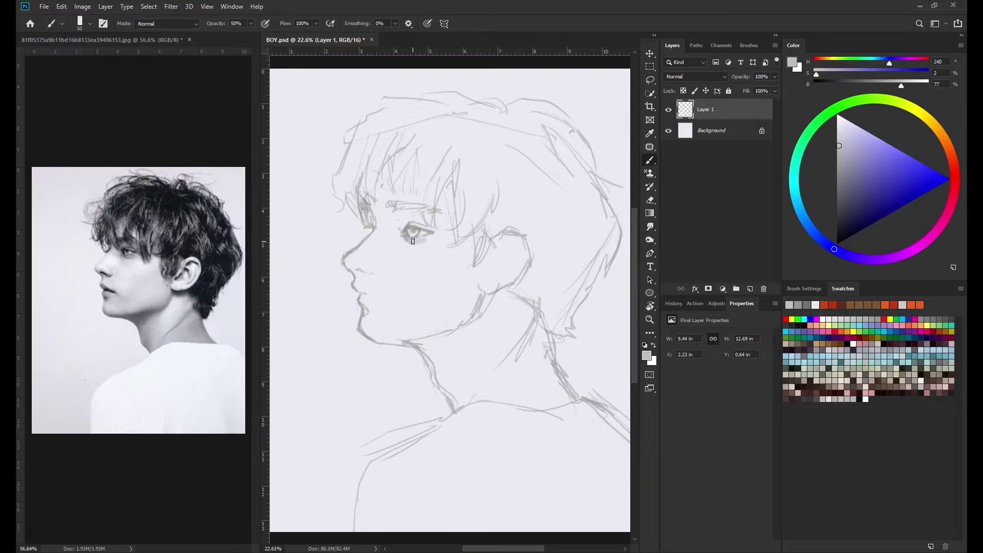
pyautogui.keyDown('alt'); pyautogui.click(413, 241); pyautogui.keyUp('alt')
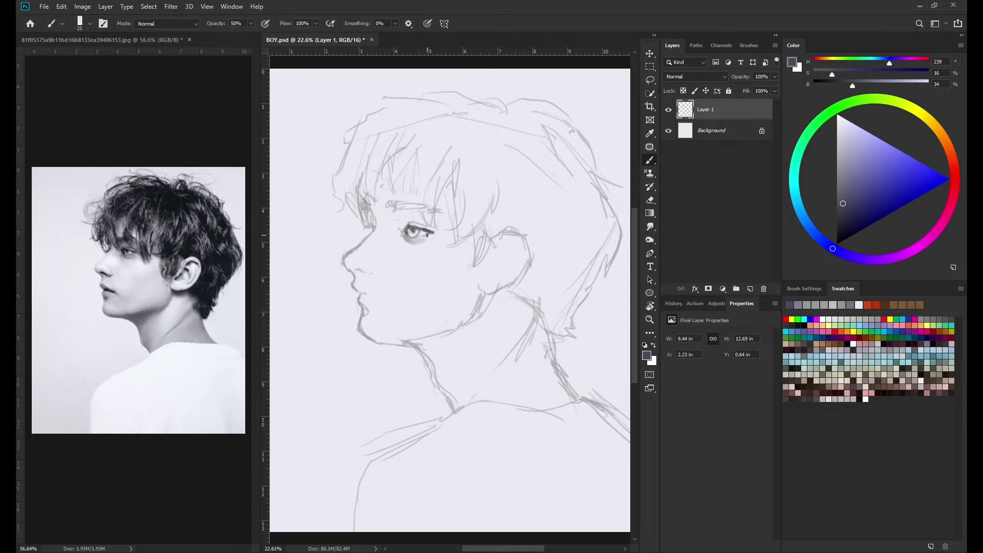
pyautogui.press('[')
pyautogui.press('[')
pyautogui.keyDown('alt'); pyautogui.click(413, 230); pyautogui.keyUp('alt')
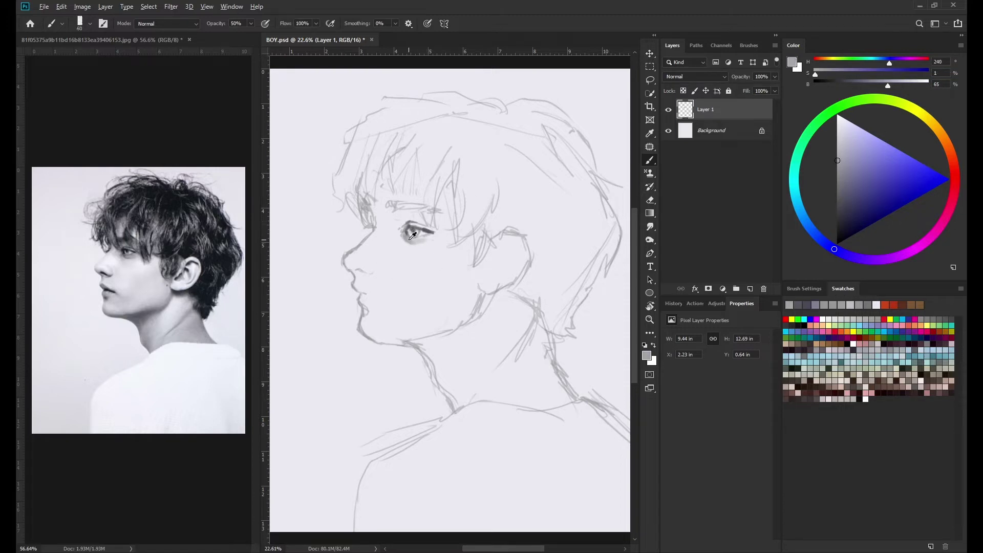
pyautogui.keyDown('alt'); pyautogui.click(413, 240); pyautogui.keyUp('alt')
# Smudge the eye and paint light grey shading above it near the brow.
pyautogui.press('r')
pyautogui.scroll(3, 413, 232)
pyautogui.press('b')
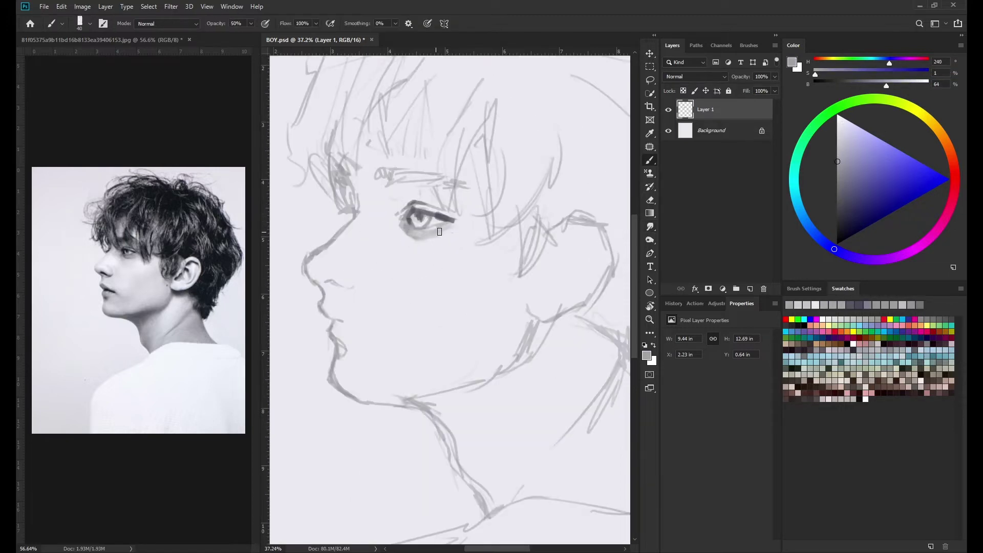
pyautogui.keyDown('alt'); pyautogui.click(461, 230); pyautogui.keyUp('alt')
pyautogui.moveTo(384, 207)
pyautogui.mouseDown()
pyautogui.moveTo(421, 190)
pyautogui.moveTo(392, 197)
pyautogui.mouseUp()
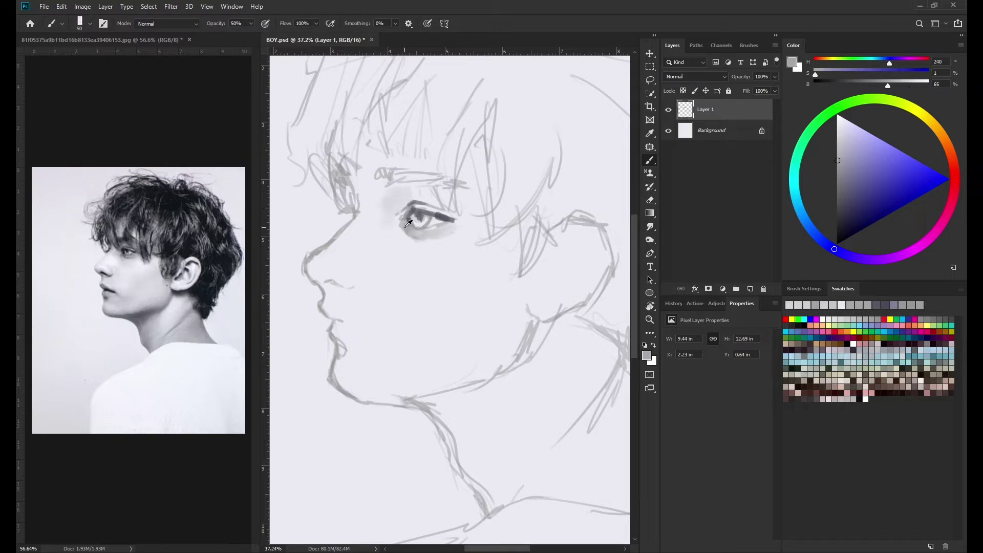
pyautogui.keyDown('alt'); pyautogui.click(410, 205); pyautogui.keyUp('alt')
pyautogui.scroll(-3, 461, 230)
# Erase the ear sketch lines and add a small darker stroke near the nose.
pyautogui.press('e')
pyautogui.moveTo(486, 247); pyautogui.dragTo(504, 279)
pyautogui.press(']')
pyautogui.press(']')
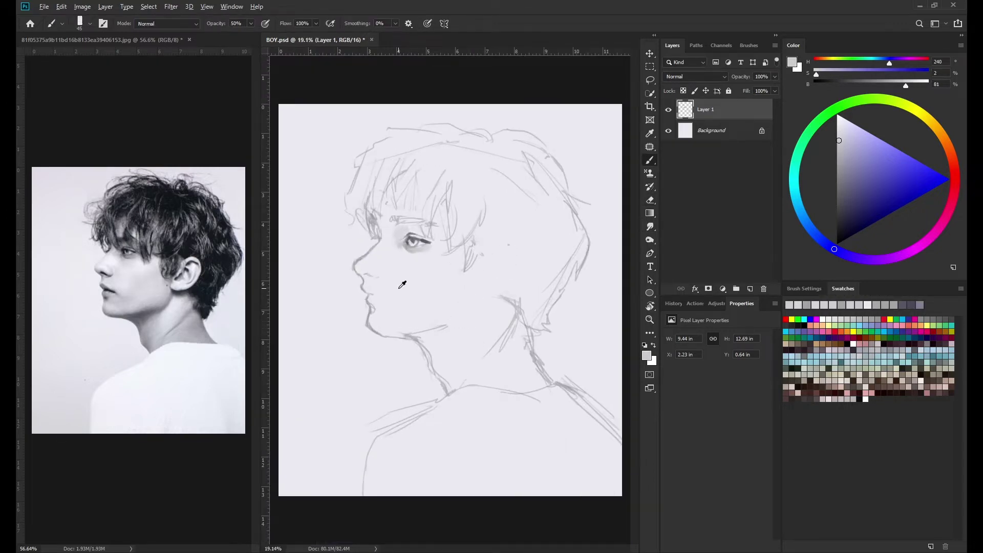
pyautogui.scroll(1, 366, 257)
pyautogui.press('b')
pyautogui.keyDown('alt'); pyautogui.click(365, 281); pyautogui.keyUp('alt')
pyautogui.moveTo(363, 272); pyautogui.dragTo(357, 281)
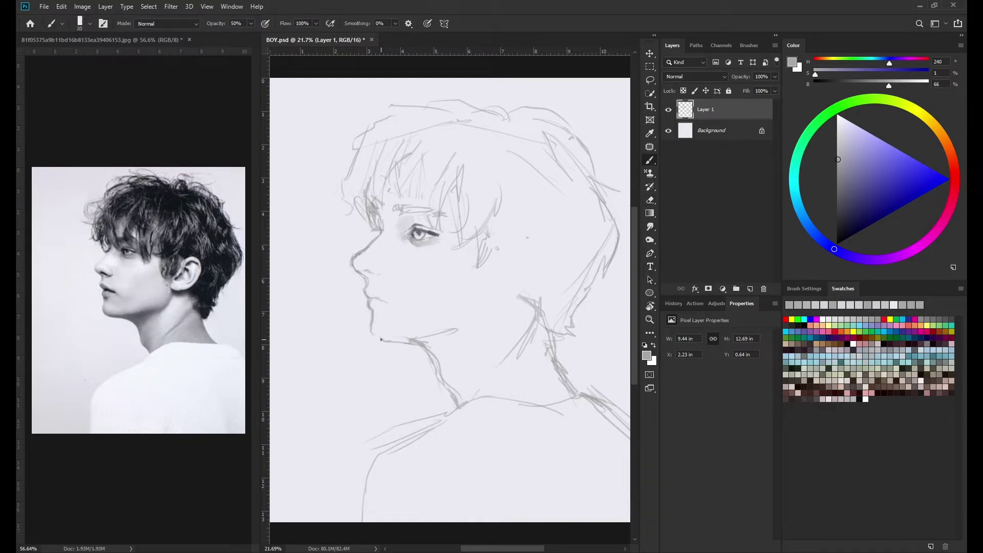
# Undo the jaw-to-neck lines and extend the jawline up toward the ear.
pyautogui.hotkey('ctrl', 'z')
pyautogui.hotkey('ctrl', 'z')
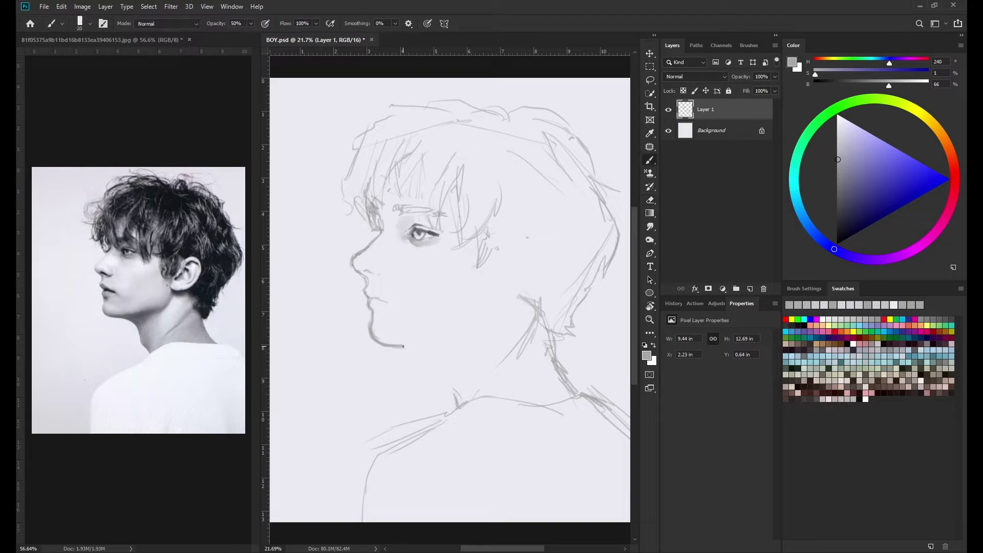
pyautogui.moveTo(431, 342); pyautogui.dragTo(464, 338)
pyautogui.moveTo(474, 332); pyautogui.dragTo(491, 306)
pyautogui.hotkey('ctrl', 'z')
pyautogui.hotkey('ctrl', 'z')
pyautogui.scroll(-3, 482, 269)
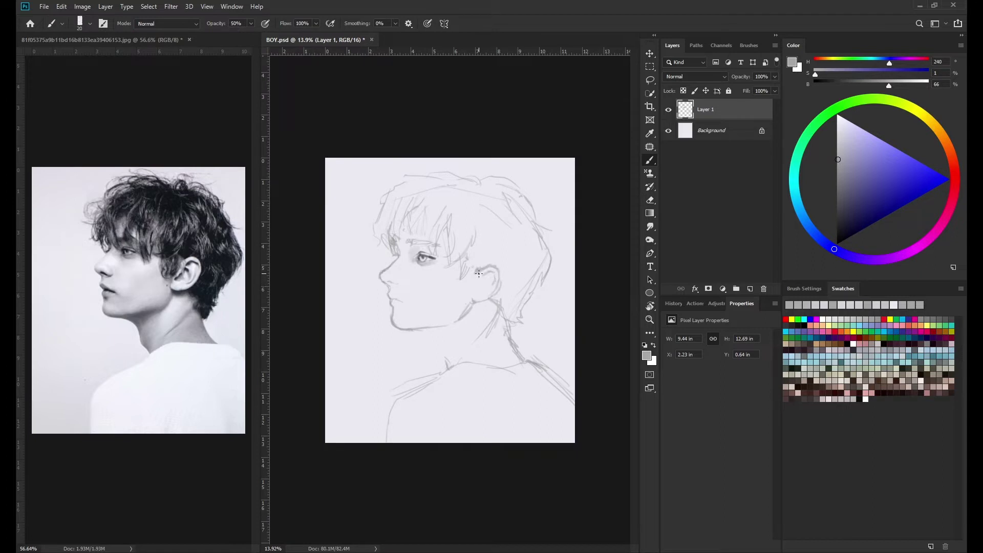
# Darken the ear shading, erase stray hair strokes and rework the shoulder lines.
pyautogui.moveTo(481, 289); pyautogui.dragTo(485, 284)
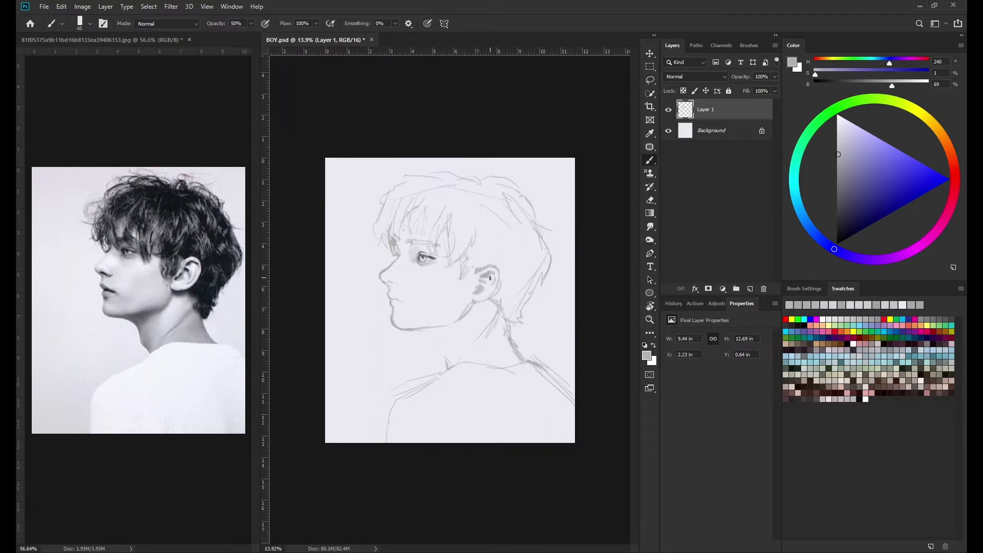
pyautogui.keyDown('alt'); pyautogui.click(472, 281); pyautogui.keyUp('alt')
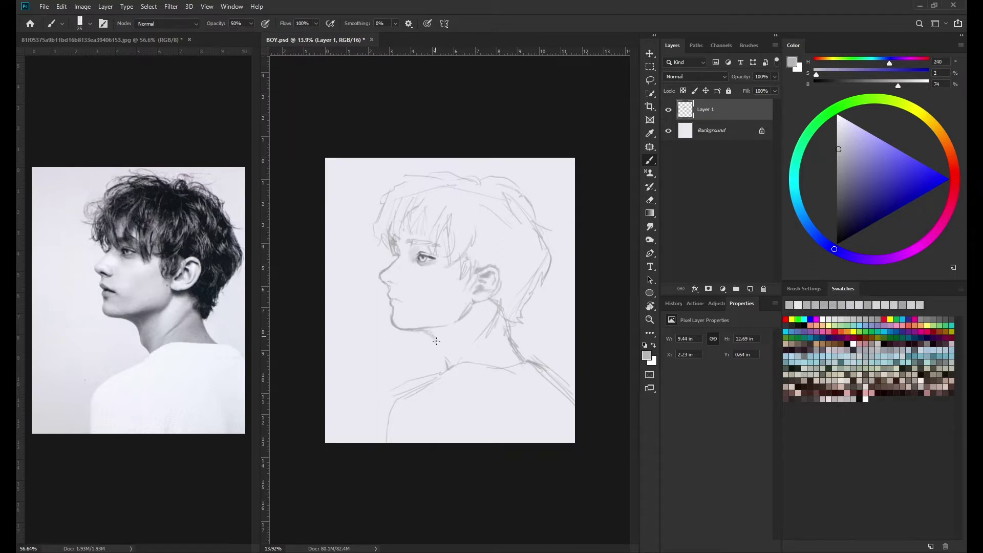
pyautogui.moveTo(407, 393); pyautogui.dragTo(382, 441)
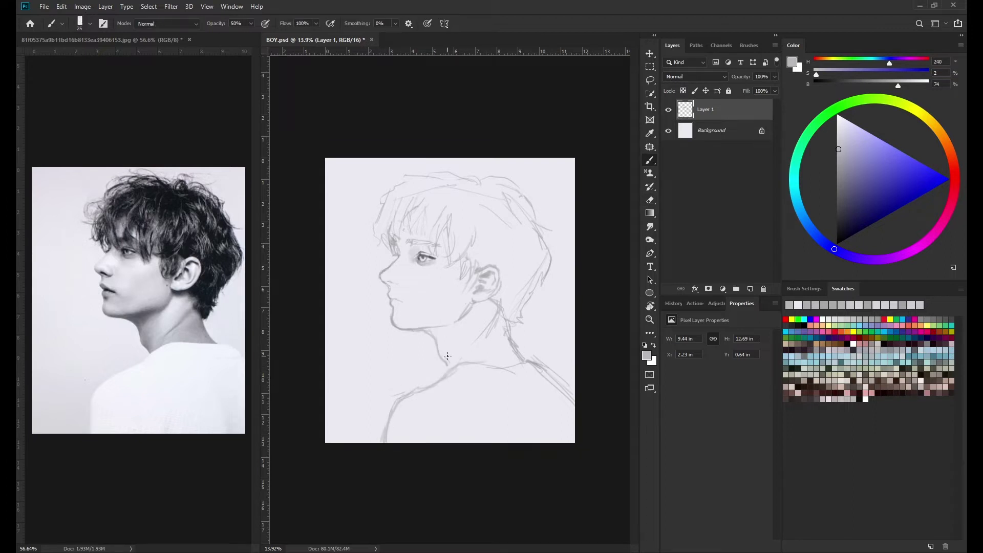
pyautogui.press('e')
pyautogui.moveTo(483, 193); pyautogui.dragTo(517, 205)
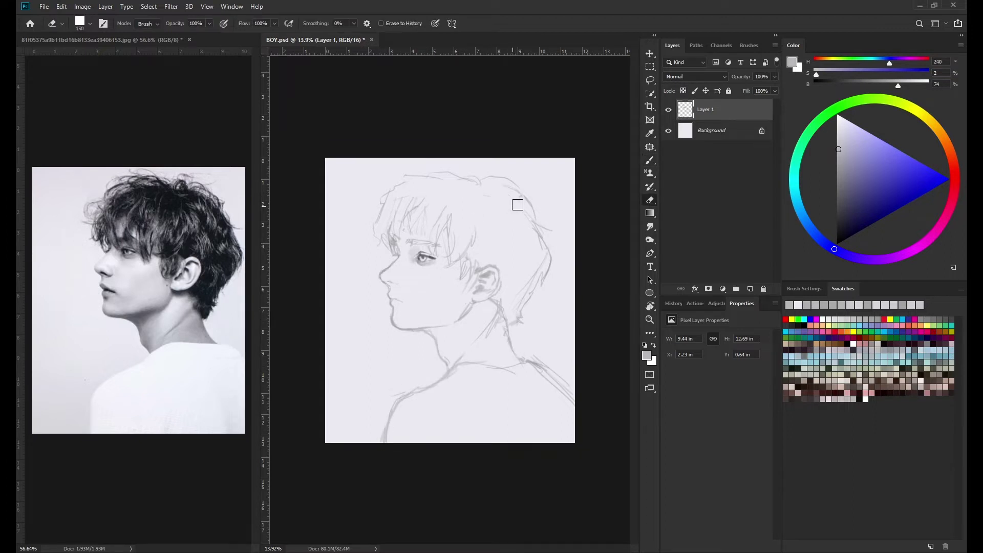
pyautogui.moveTo(540, 352); pyautogui.dragTo(571, 400)
pyautogui.press('b')
pyautogui.moveTo(481, 366); pyautogui.dragTo(529, 363)
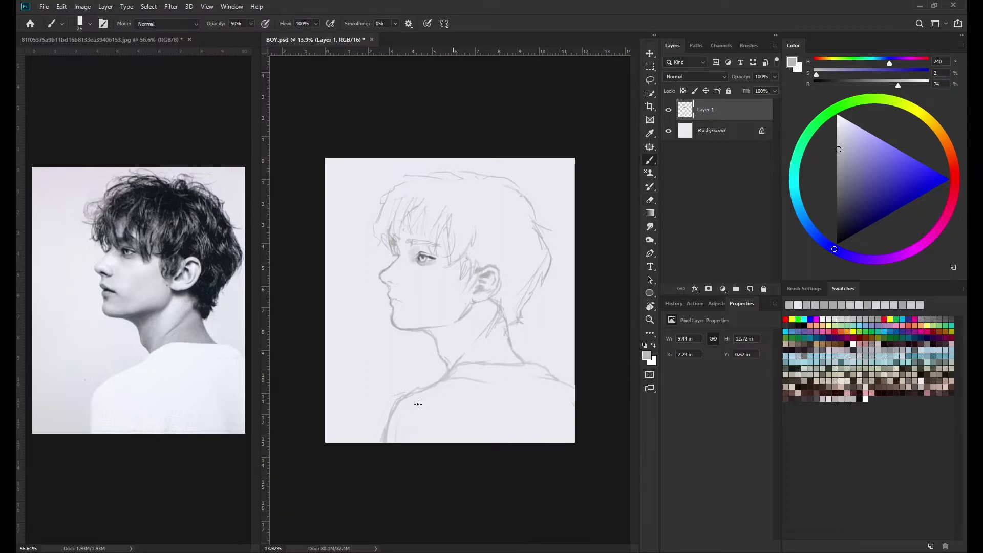
# Add darker grey strokes to the hair and darken the eye with a smaller brush.
pyautogui.keyDown('alt'); pyautogui.click(395, 201); pyautogui.keyUp('alt')
pyautogui.press('[')
pyautogui.press('[')
pyautogui.press('[')
pyautogui.moveTo(382, 174); pyautogui.dragTo(410, 210)
pyautogui.moveTo(412, 245); pyautogui.dragTo(421, 251)
pyautogui.scroll(3, 425, 300)
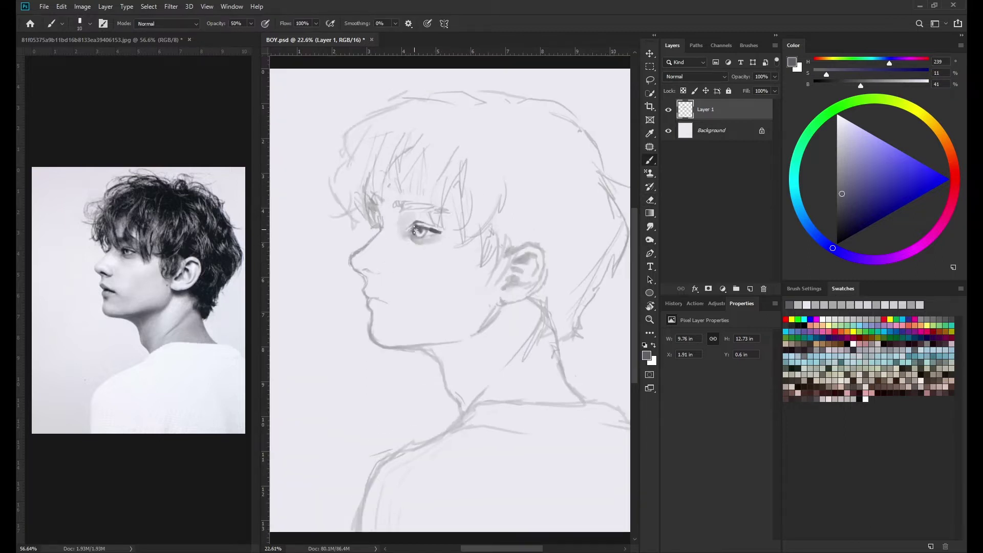
# Sample darker and light skin greys from the face for detail work on the eye.
pyautogui.keyDown('alt'); pyautogui.click(416, 230); pyautogui.keyUp('alt')
pyautogui.scroll(2, 420, 228)
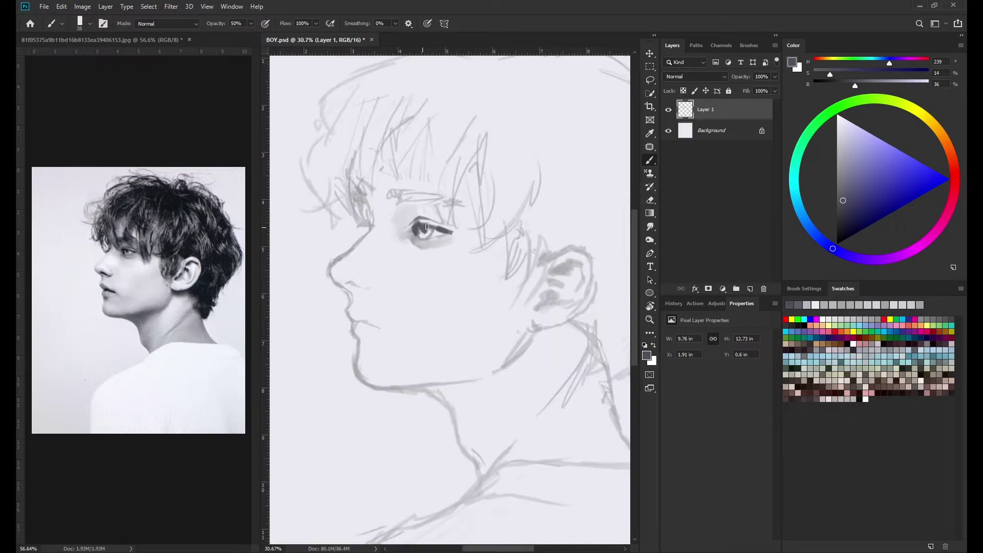
pyautogui.keyDown('alt'); pyautogui.click(412, 216); pyautogui.keyUp('alt')
pyautogui.press('[')
pyautogui.press('[')
pyautogui.press('[')
pyautogui.scroll(2, 412, 217)
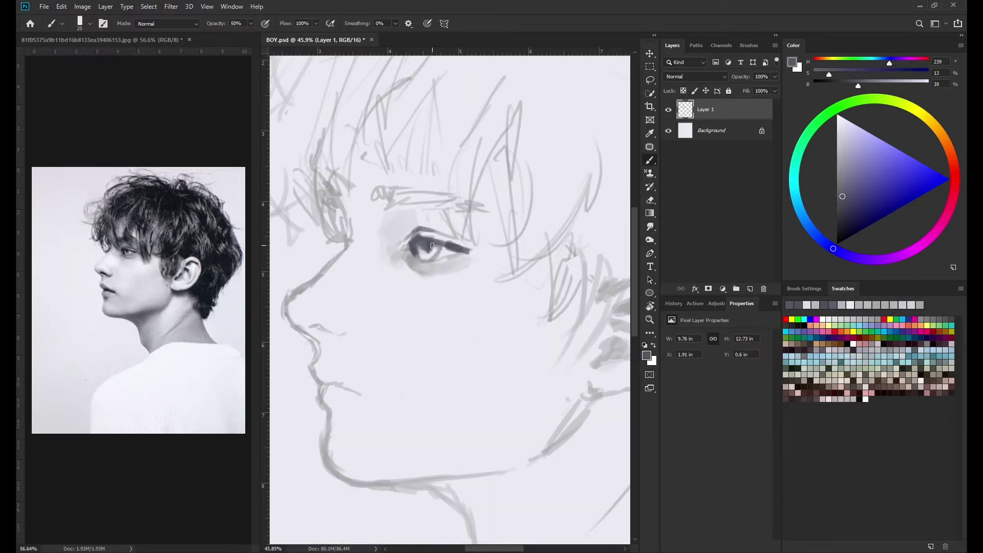
pyautogui.keyDown('alt'); pyautogui.click(430, 257); pyautogui.keyUp('alt')
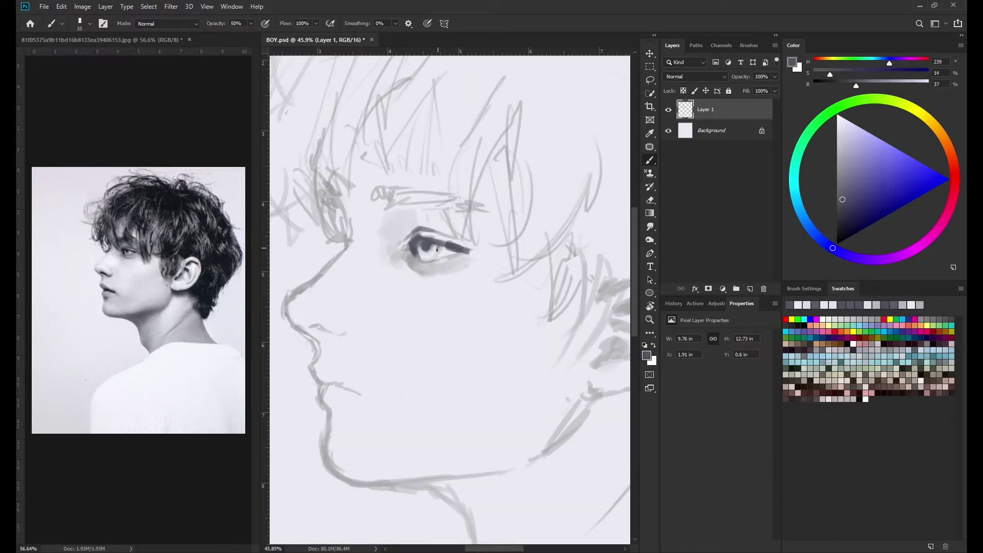
# Blend the eye shading with the Smudge tool, sampling the greys next to the eye.
pyautogui.press('r')
pyautogui.press('b')
pyautogui.keyDown('alt'); pyautogui.click(432, 230); pyautogui.keyUp('alt')
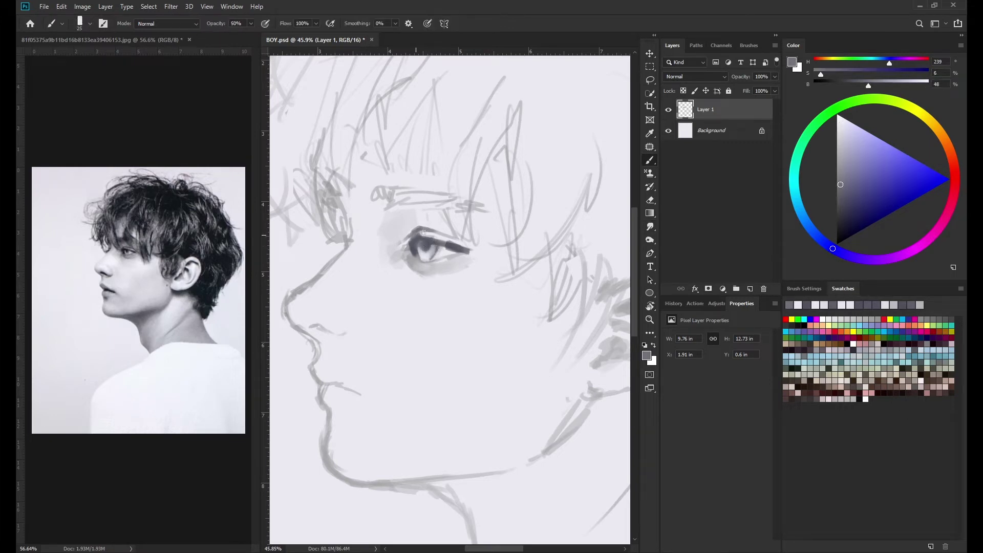
pyautogui.keyDown('alt'); pyautogui.click(433, 231); pyautogui.keyUp('alt')
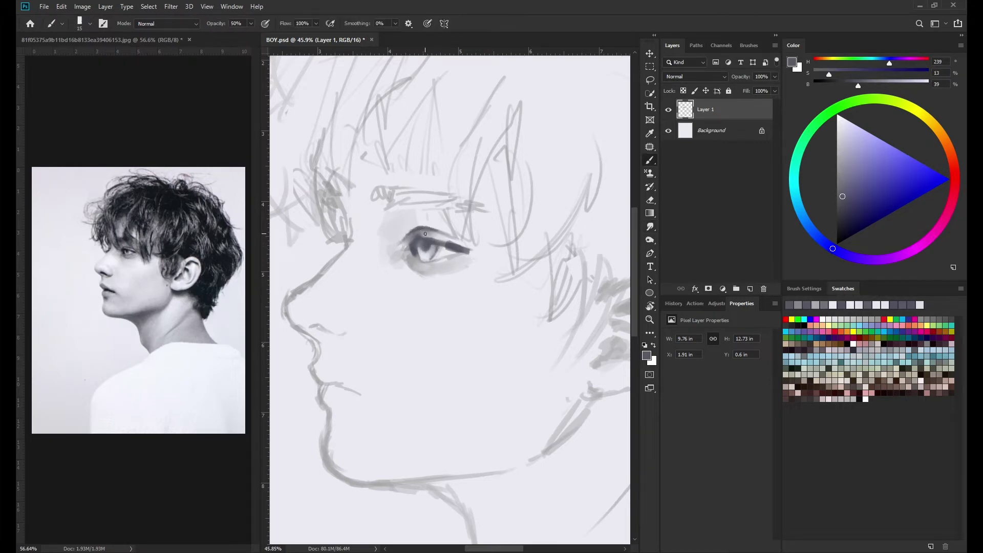
pyautogui.press('r')
pyautogui.press('b')
pyautogui.scroll(-3, 425, 236)
pyautogui.scroll(2, 410, 237)
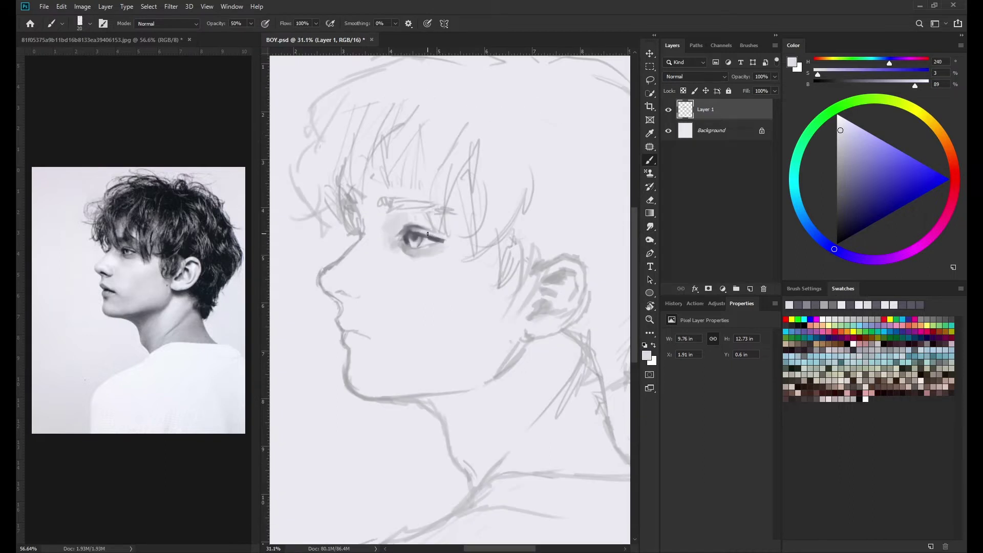
# Paint a dark sampled-grey shadow inside the top of the ear and smudge it in.
pyautogui.keyDown('alt'); pyautogui.click(410, 237); pyautogui.keyUp('alt')
pyautogui.keyDown('alt'); pyautogui.click(410, 238); pyautogui.keyUp('alt')
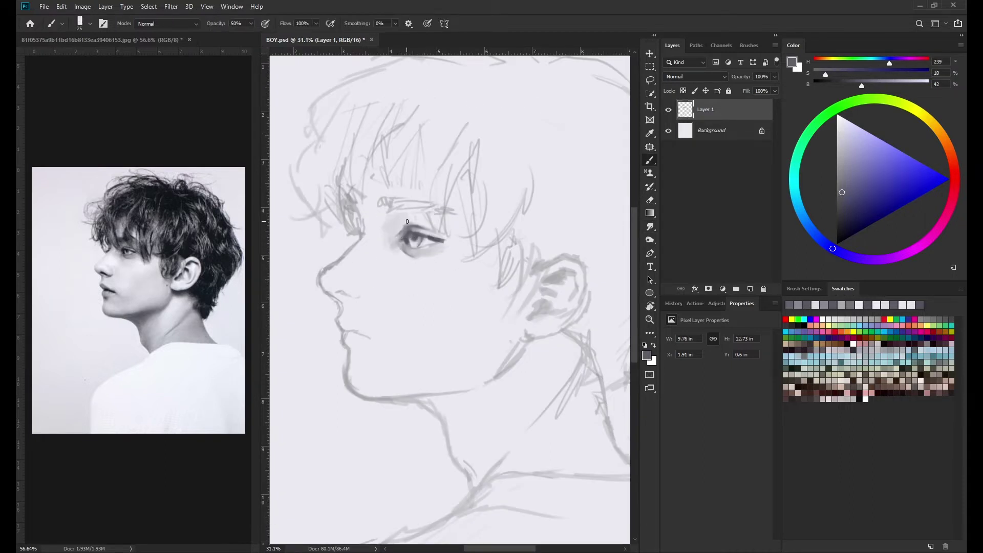
pyautogui.keyDown('alt'); pyautogui.click(406, 240); pyautogui.keyUp('alt')
pyautogui.keyDown('alt'); pyautogui.click(402, 243); pyautogui.keyUp('alt')
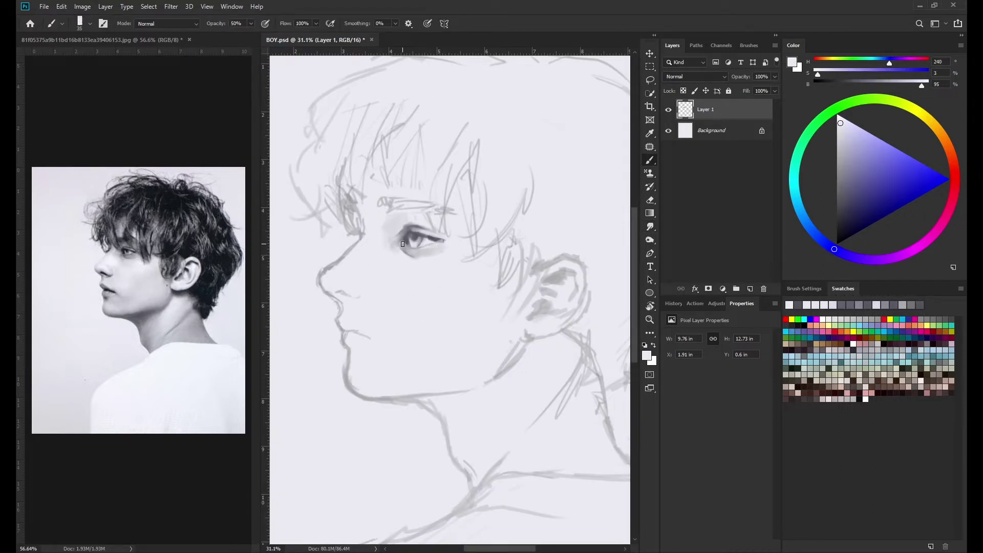
pyautogui.keyDown('alt'); pyautogui.click(405, 241); pyautogui.keyUp('alt')
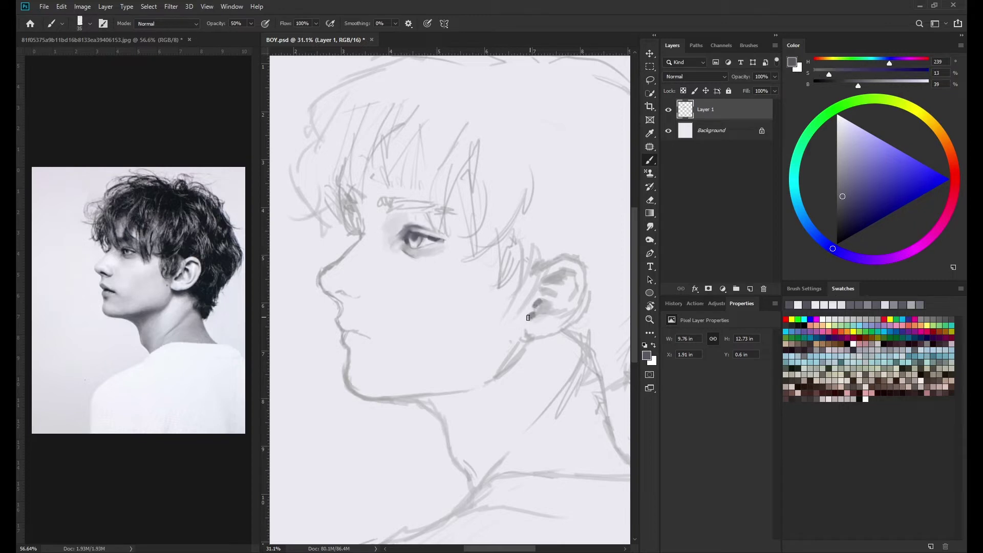
pyautogui.press(']')
pyautogui.moveTo(544, 283); pyautogui.dragTo(556, 277)
pyautogui.press('r')
pyautogui.press('b')
pyautogui.keyDown('alt'); pyautogui.click(553, 288); pyautogui.keyUp('alt')
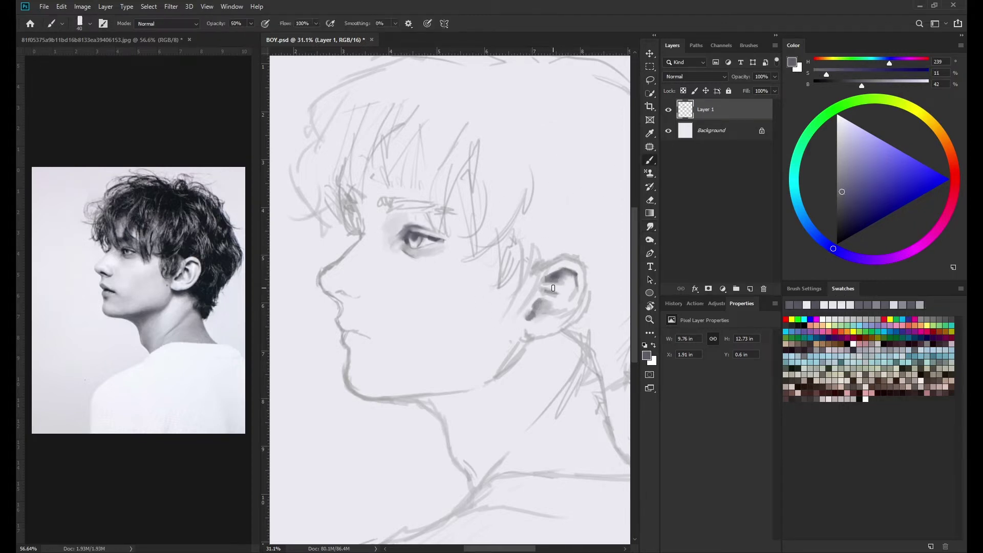
# Set a small full-opacity brush with a mid grey and undo the last nose-bridge stroke.
pyautogui.scroll(-3, 546, 294)
pyautogui.scroll(2, 417, 296)
pyautogui.keyDown('alt'); pyautogui.click(416, 297); pyautogui.keyUp('alt')
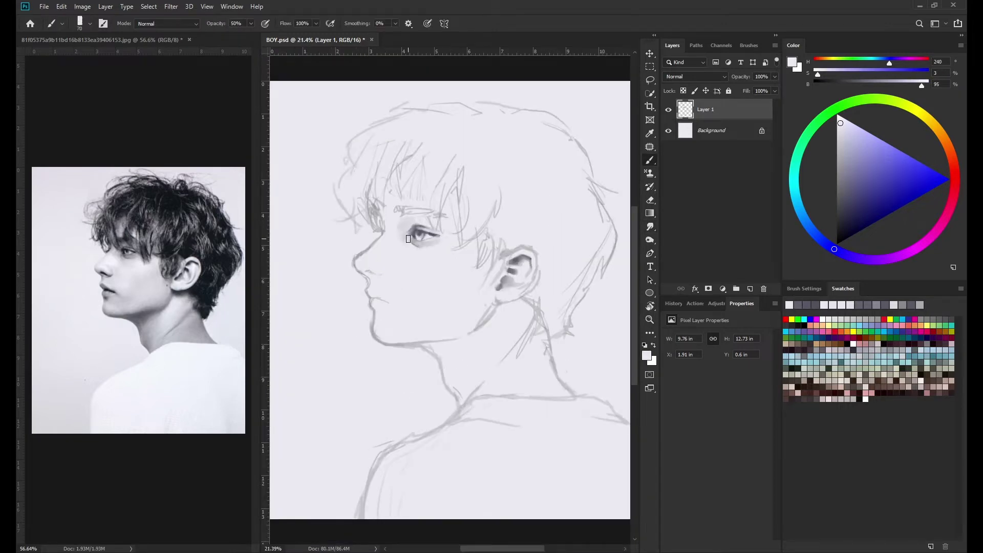
pyautogui.press('0')
pyautogui.press('[')
pyautogui.press('[')
pyautogui.press('[')
pyautogui.scroll(2, 417, 296)
pyautogui.keyDown('alt'); pyautogui.click(430, 296); pyautogui.keyUp('alt')
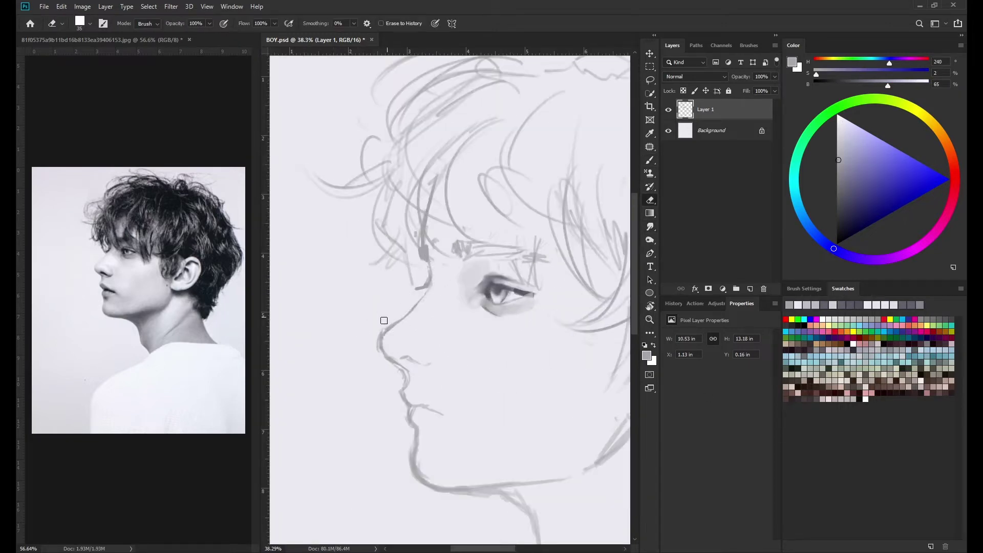
pyautogui.hotkey('ctrl', 'z')
# Flip the canvas horizontally to check proportions, redo the forehead line, then flip back.
pyautogui.moveTo(383, 349); pyautogui.dragTo(386, 357)
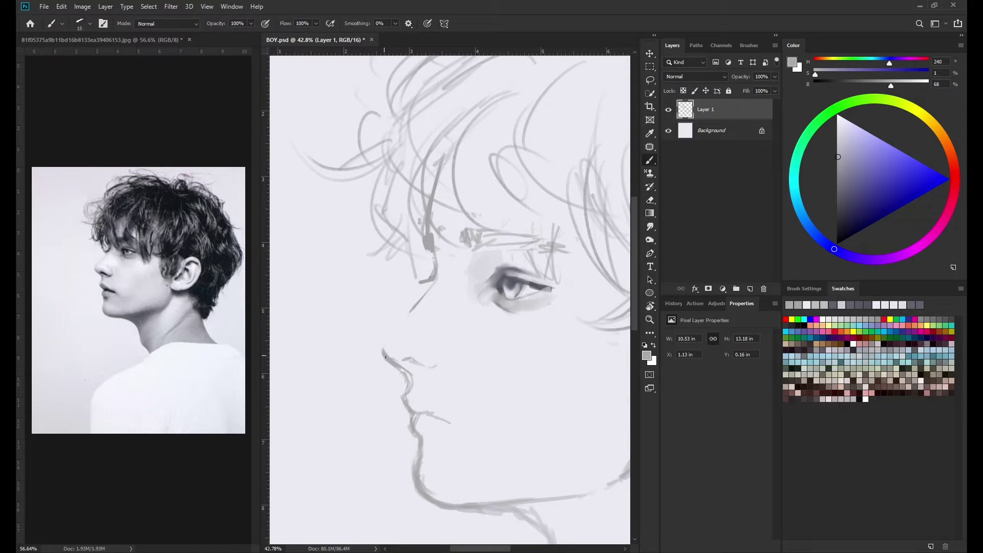
pyautogui.scroll(-3, 384, 355)
pyautogui.hotkey('ctrl', 'shift', 'h')
pyautogui.scroll(3, 551, 320)
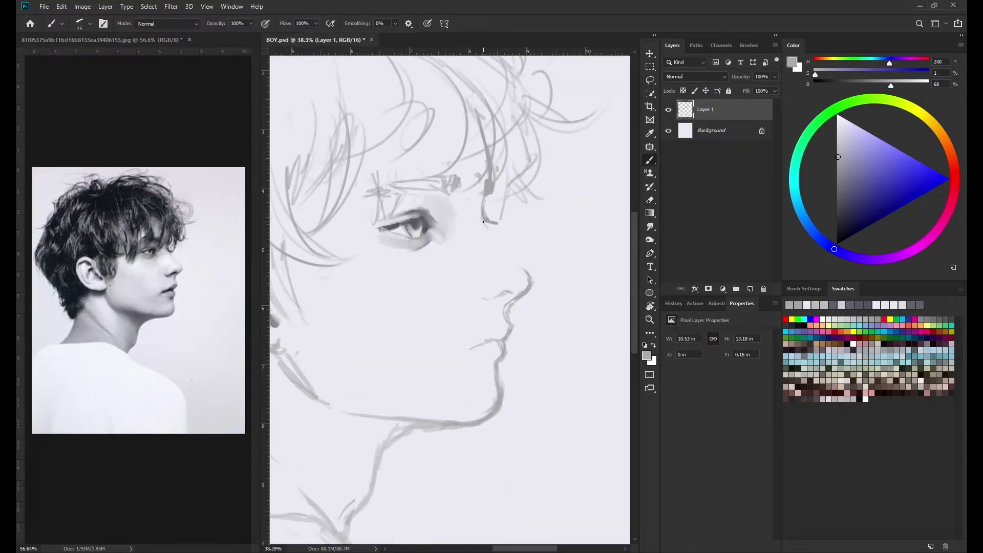
pyautogui.hotkey('ctrl', 'z')
pyautogui.moveTo(482, 201)
pyautogui.mouseDown()
pyautogui.moveTo(483, 222)
pyautogui.moveTo(529, 266)
pyautogui.mouseUp()
pyautogui.hotkey('ctrl', 'z')
pyautogui.hotkey('ctrl', 'shift', 'h')
pyautogui.scroll(2, 396, 277)
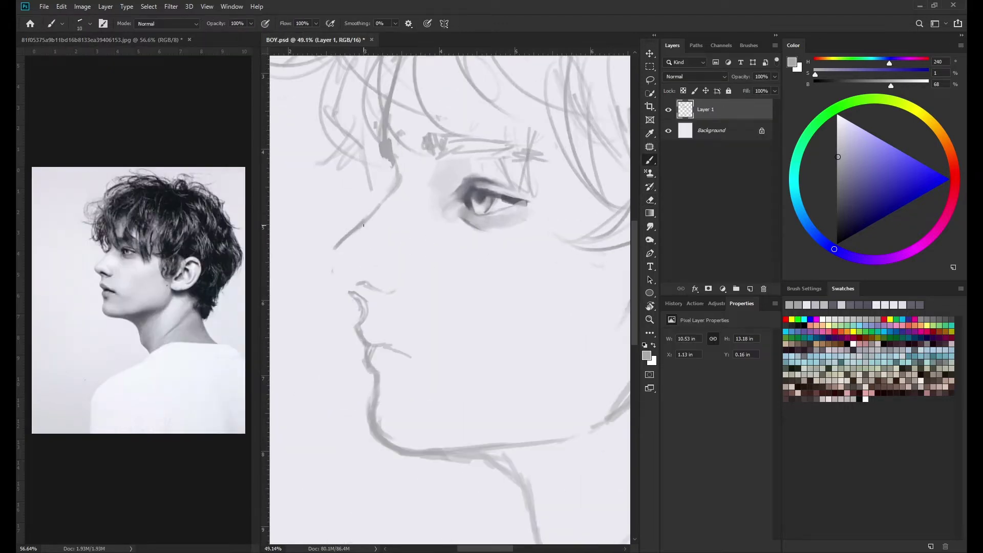
# Draw the nose-bridge line, erase stray nostril strokes and draw the upper-lip contour.
pyautogui.moveTo(339, 238)
pyautogui.mouseDown()
pyautogui.moveTo(333, 279)
pyautogui.moveTo(343, 282)
pyautogui.mouseUp()
pyautogui.press('e')
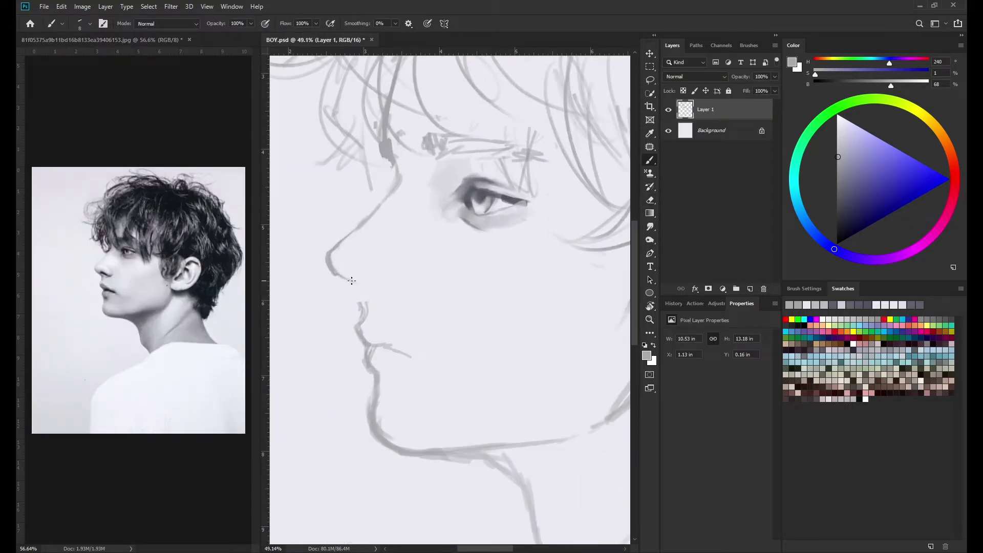
pyautogui.scroll(-3, 384, 262)
pyautogui.press('b')
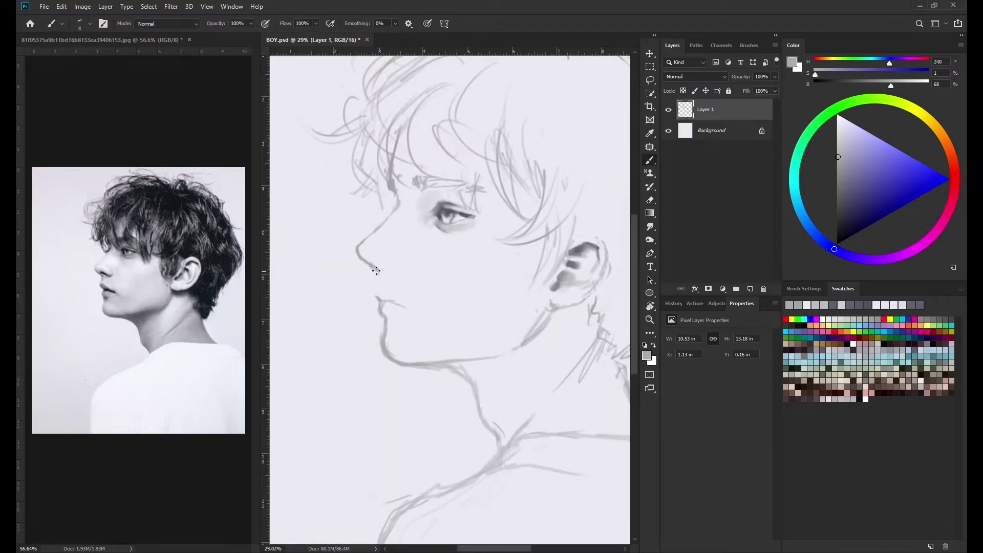
pyautogui.moveTo(374, 288); pyautogui.dragTo(380, 309)
# Redraw the lip and chin contour, undo the bad jaw strokes and enlarge the brush.
pyautogui.hotkey('ctrl', 'z')
pyautogui.moveTo(382, 359)
pyautogui.mouseDown()
pyautogui.moveTo(391, 330)
pyautogui.moveTo(394, 360)
pyautogui.moveTo(464, 371)
pyautogui.mouseUp()
pyautogui.press(']')
pyautogui.hotkey('ctrl', 'z')
pyautogui.press(']')
pyautogui.press(']')
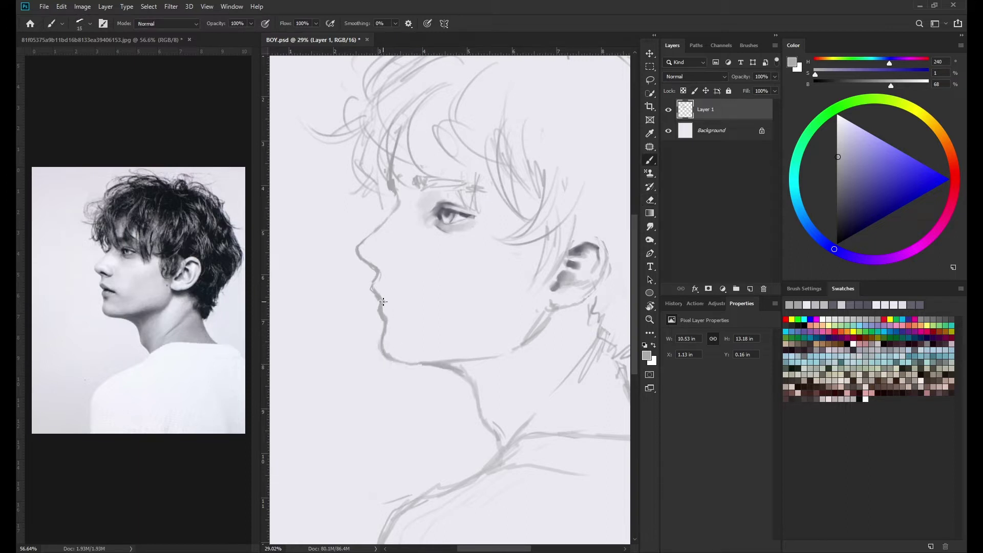
pyautogui.scroll(-3, 409, 310)
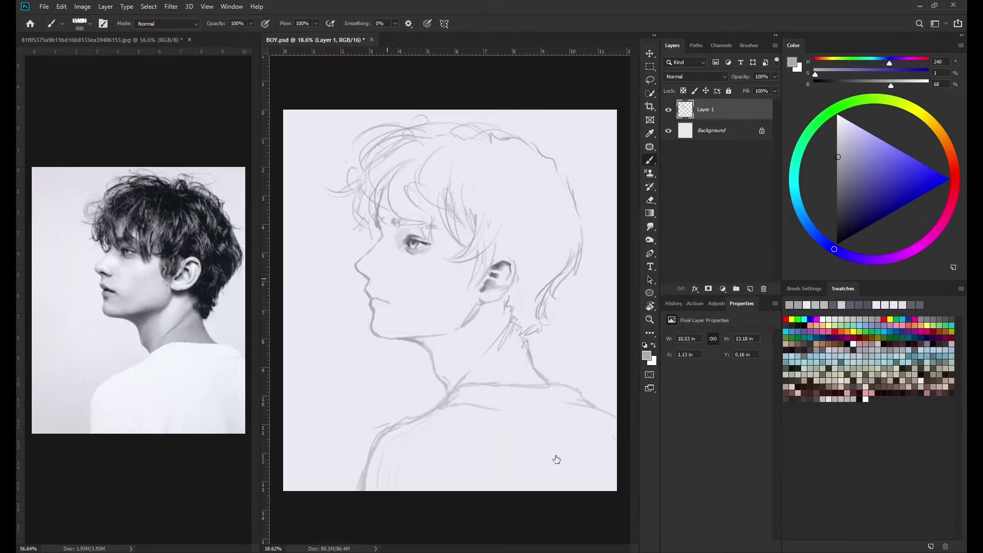
# Sample a lighter grey and repaint the shading inside the eye.
pyautogui.scroll(3, 438, 234)
pyautogui.scroll(2, 440, 236)
pyautogui.scroll(2, 440, 236)
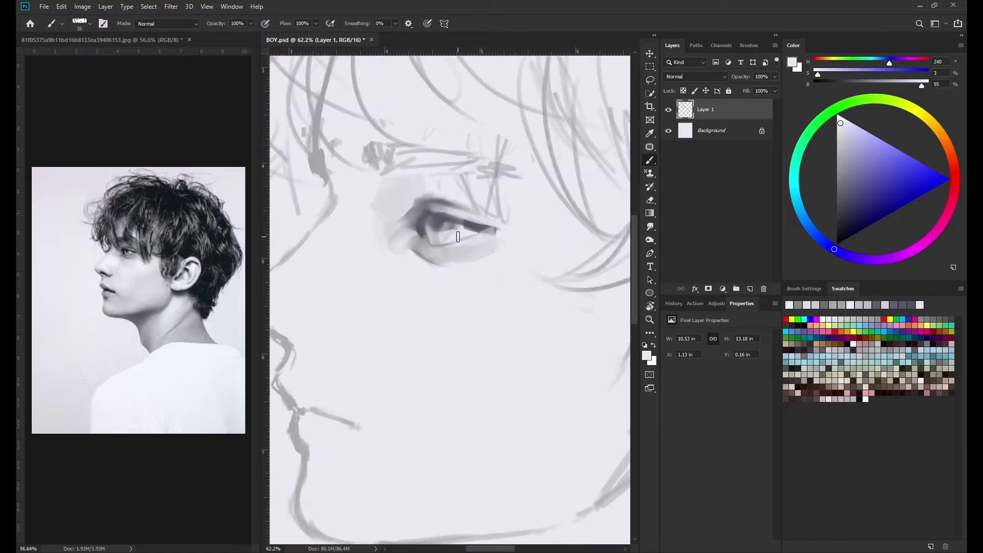
pyautogui.keyDown('alt'); pyautogui.click(446, 236); pyautogui.keyUp('alt')
pyautogui.moveTo(441, 233); pyautogui.dragTo(455, 238)
pyautogui.press('[')
pyautogui.press('[')
pyautogui.press('[')
pyautogui.press(']')
pyautogui.press(']')
pyautogui.press(']')
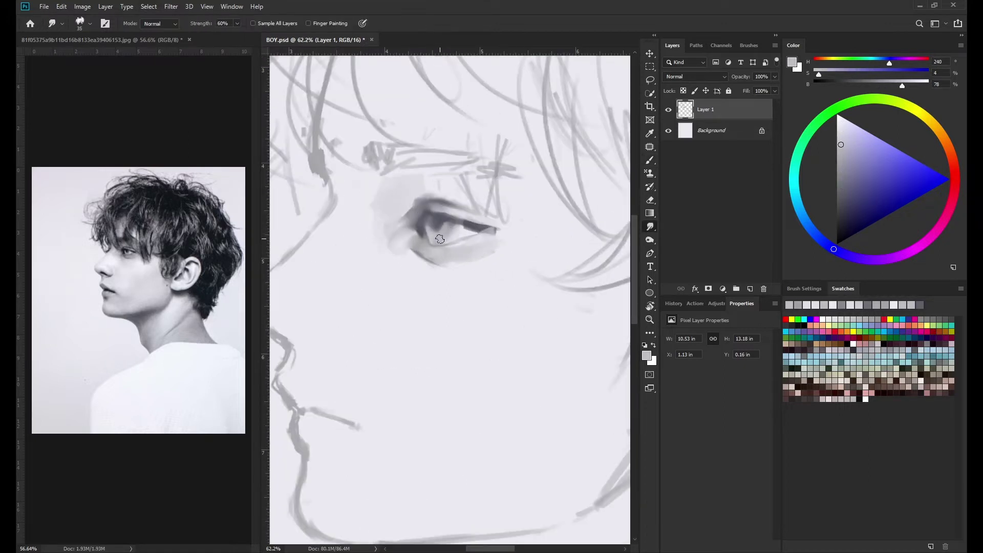
pyautogui.scroll(-3, 448, 236)
pyautogui.keyDown('alt'); pyautogui.click(460, 245); pyautogui.keyUp('alt')
# Sample a dark eye grey and darken the eye with brush strokes.
pyautogui.scroll(3, 460, 245)
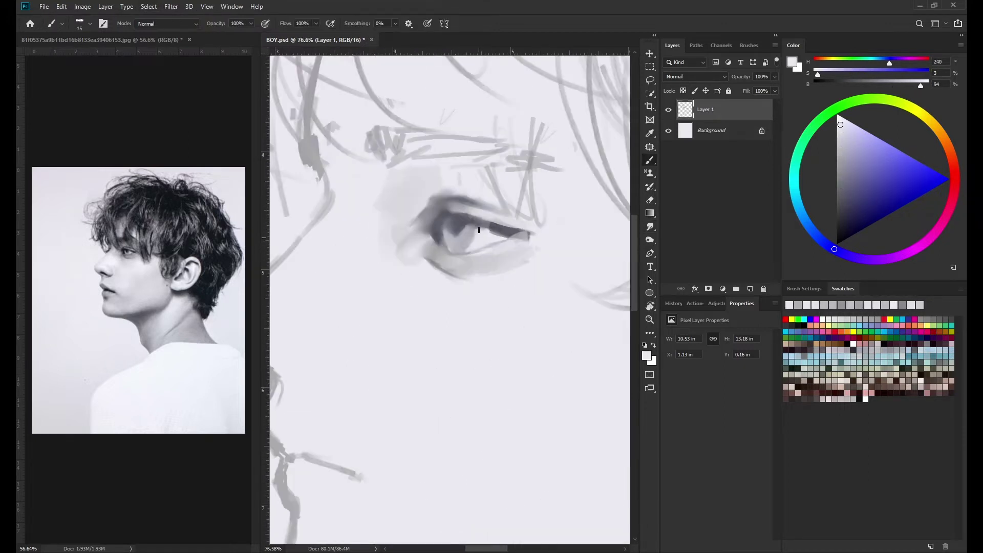
pyautogui.press('[')
pyautogui.press('[')
pyautogui.keyDown('alt'); pyautogui.click(448, 234); pyautogui.keyUp('alt')
pyautogui.scroll(-3, 448, 234)
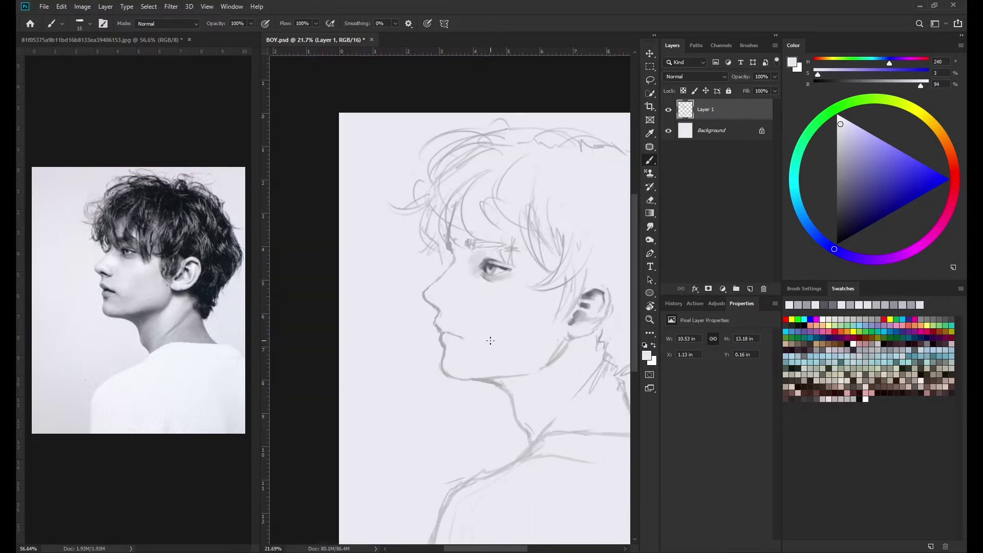
pyautogui.scroll(1, 448, 230)
pyautogui.press(']')
pyautogui.keyDown('alt'); pyautogui.click(448, 225); pyautogui.keyUp('alt')
pyautogui.keyDown('alt'); pyautogui.click(448, 225); pyautogui.keyUp('alt')
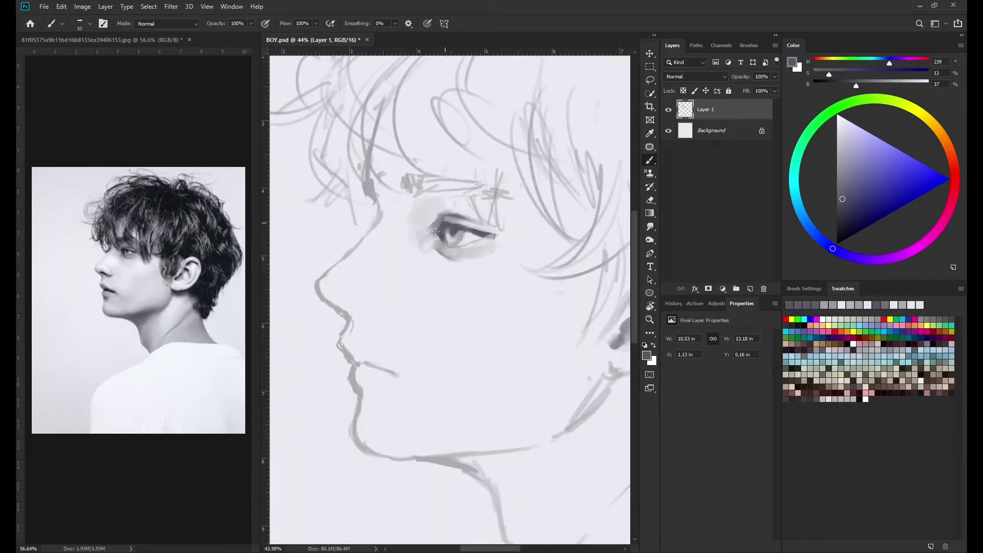
pyautogui.moveTo(433, 226); pyautogui.dragTo(473, 223)
# Soften the shading under the eye with a pale skin grey and larger brush.
pyautogui.keyDown('alt'); pyautogui.click(468, 233); pyautogui.keyUp('alt')
pyautogui.keyDown('alt'); pyautogui.click(438, 217); pyautogui.keyUp('alt')
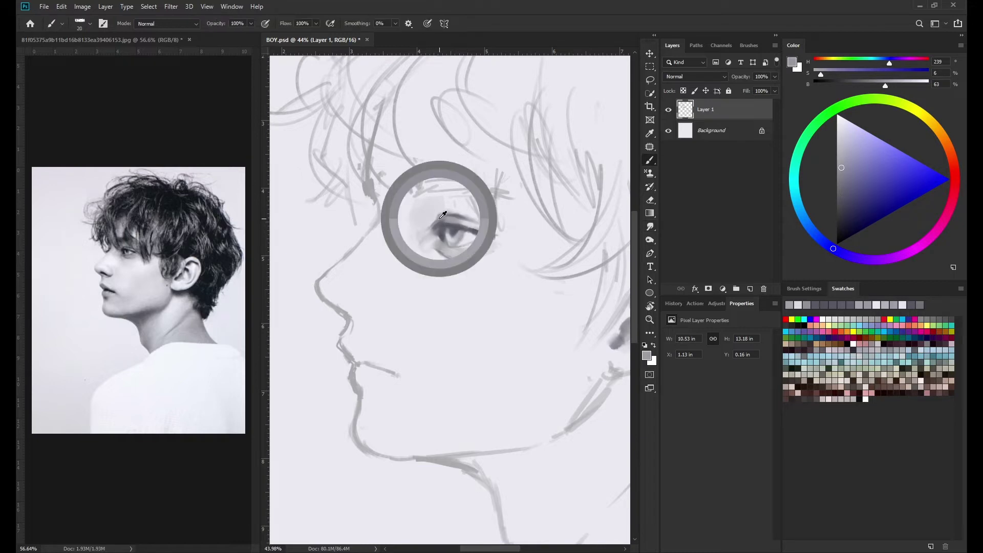
pyautogui.scroll(-2, 438, 218)
pyautogui.scroll(2, 451, 246)
pyautogui.press(']')
pyautogui.press(']')
pyautogui.press(']')
pyautogui.keyDown('alt'); pyautogui.click(459, 272); pyautogui.keyUp('alt')
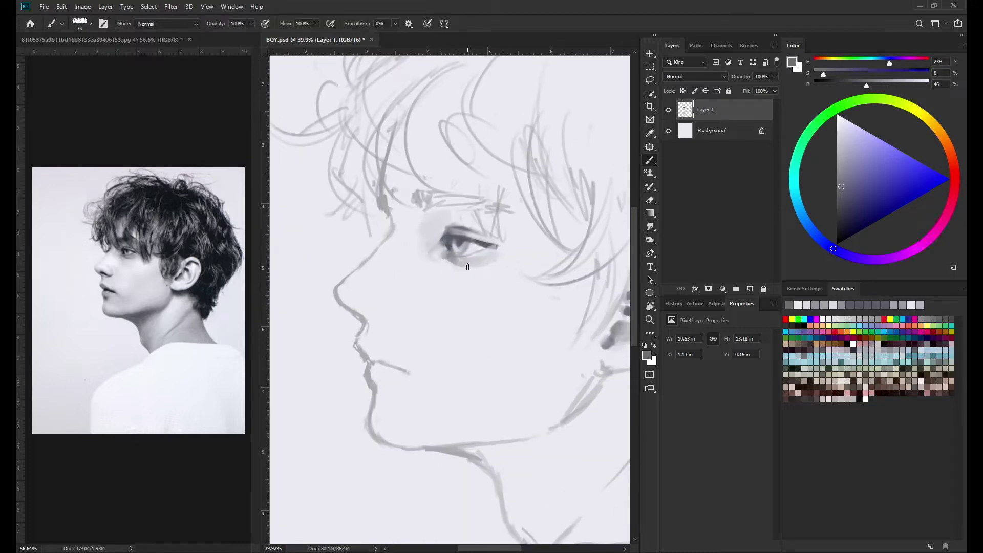
pyautogui.keyDown('alt'); pyautogui.click(468, 266); pyautogui.keyUp('alt')
pyautogui.press(']')
pyautogui.moveTo(461, 264); pyautogui.dragTo(421, 232)
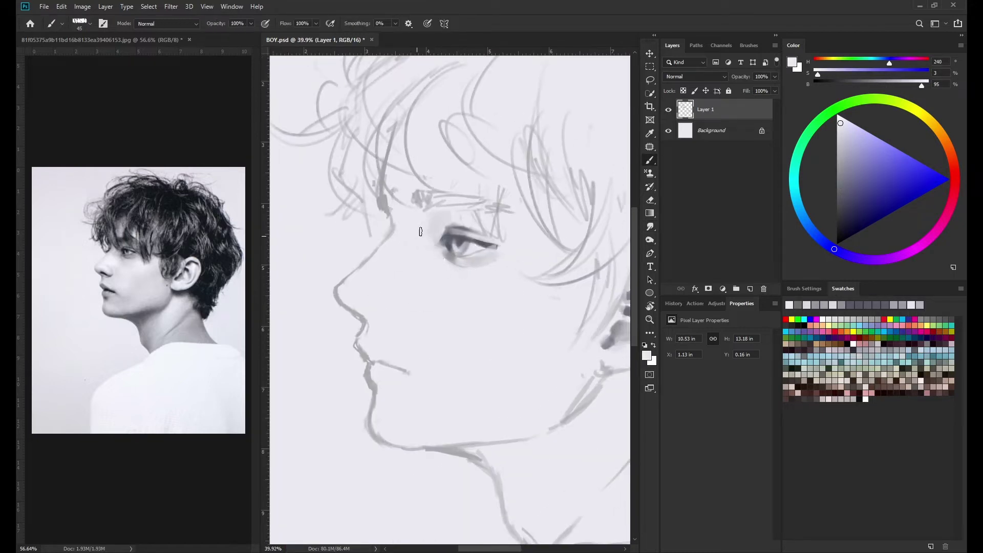
# Paint dark mid-grey shading into the ear.
pyautogui.keyDown('alt'); pyautogui.click(459, 230); pyautogui.keyUp('alt')
pyautogui.press('[')
pyautogui.press('[')
pyautogui.press('[')
pyautogui.scroll(1, 461, 205)
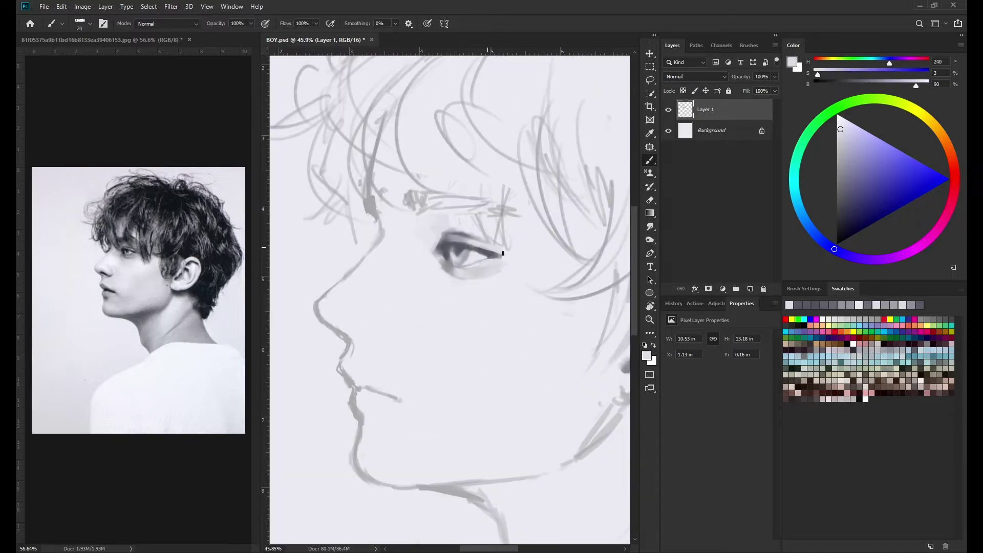
pyautogui.scroll(-3, 503, 253)
pyautogui.scroll(2, 461, 245)
pyautogui.keyDown('alt'); pyautogui.click(579, 279); pyautogui.keyUp('alt')
pyautogui.press(']')
pyautogui.press(']')
pyautogui.press(']')
pyautogui.moveTo(589, 266); pyautogui.dragTo(556, 307)
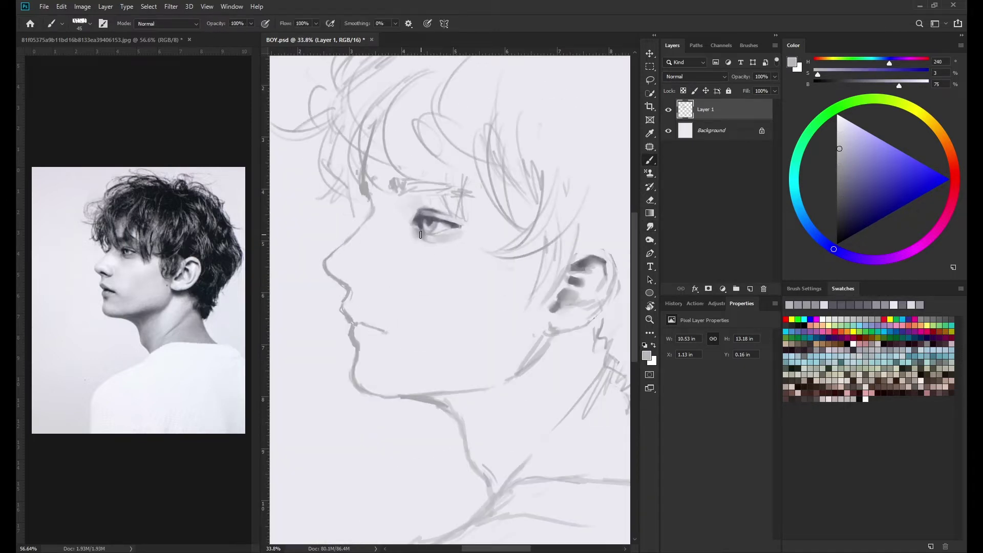
# Paint soft light skin-grey strokes around the eye with a much larger brush.
pyautogui.keyDown('alt'); pyautogui.click(422, 235); pyautogui.keyUp('alt')
pyautogui.press(']')
pyautogui.press(']')
pyautogui.press(']')
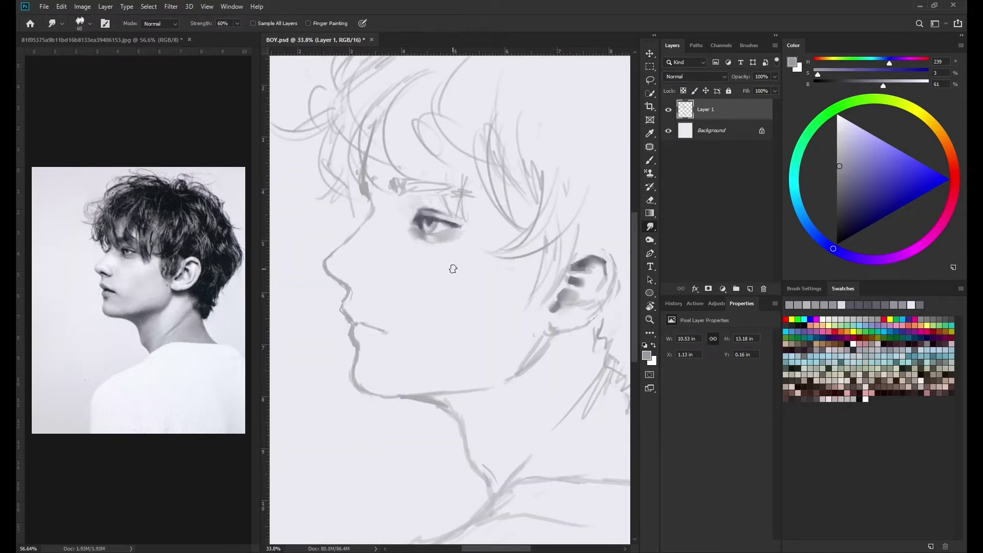
pyautogui.scroll(-2, 461, 239)
pyautogui.keyDown('alt'); pyautogui.click(467, 243); pyautogui.keyUp('alt')
pyautogui.keyDown('alt'); pyautogui.click(451, 243); pyautogui.keyUp('alt')
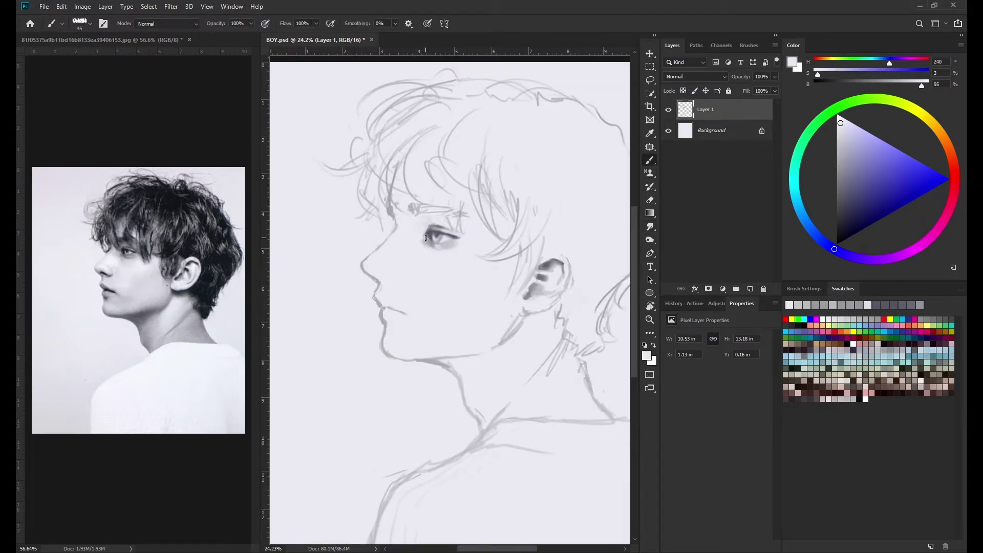
pyautogui.press('[')
pyautogui.press('[')
pyautogui.keyDown('alt'); pyautogui.click(427, 234); pyautogui.keyUp('alt')
pyautogui.keyDown('alt'); pyautogui.click(449, 215); pyautogui.keyUp('alt')
pyautogui.press(']')
pyautogui.press(']')
pyautogui.press(']')
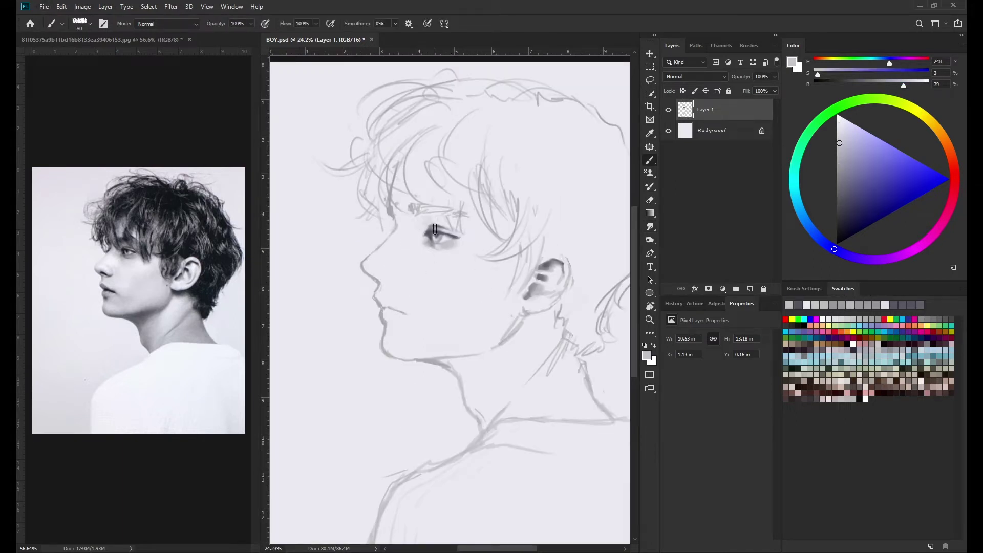
pyautogui.moveTo(413, 220)
pyautogui.mouseDown()
pyautogui.moveTo(458, 225)
pyautogui.moveTo(431, 239)
pyautogui.mouseUp()
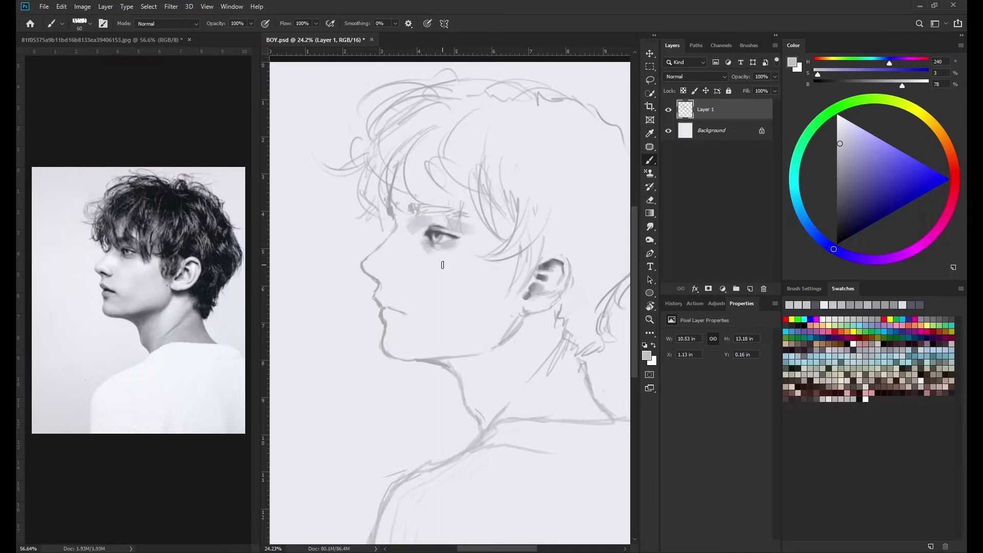
# Blend the eye paint with Smudge, then pick a darker grey and small brush for the nose.
pyautogui.keyDown('alt'); pyautogui.click(424, 242); pyautogui.keyUp('alt')
pyautogui.press('r')
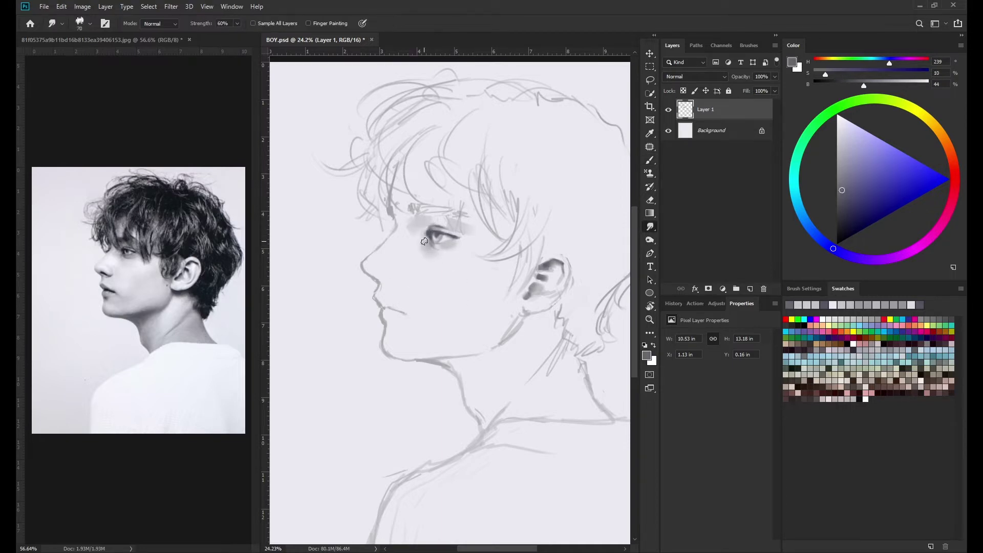
pyautogui.keyDown('alt'); pyautogui.click(425, 241); pyautogui.keyUp('alt')
pyautogui.press('b')
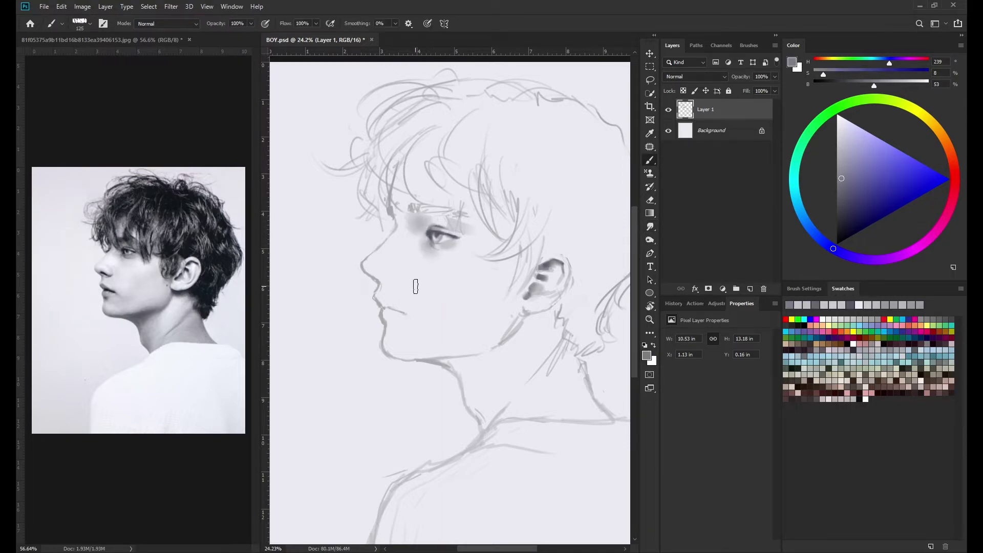
pyautogui.press('[')
pyautogui.press('[')
pyautogui.press('[')
pyautogui.keyDown('alt'); pyautogui.click(379, 267); pyautogui.keyUp('alt')
pyautogui.keyDown('alt'); pyautogui.click(440, 227); pyautogui.keyUp('alt')
pyautogui.press('[')
pyautogui.press('[')
pyautogui.press('[')
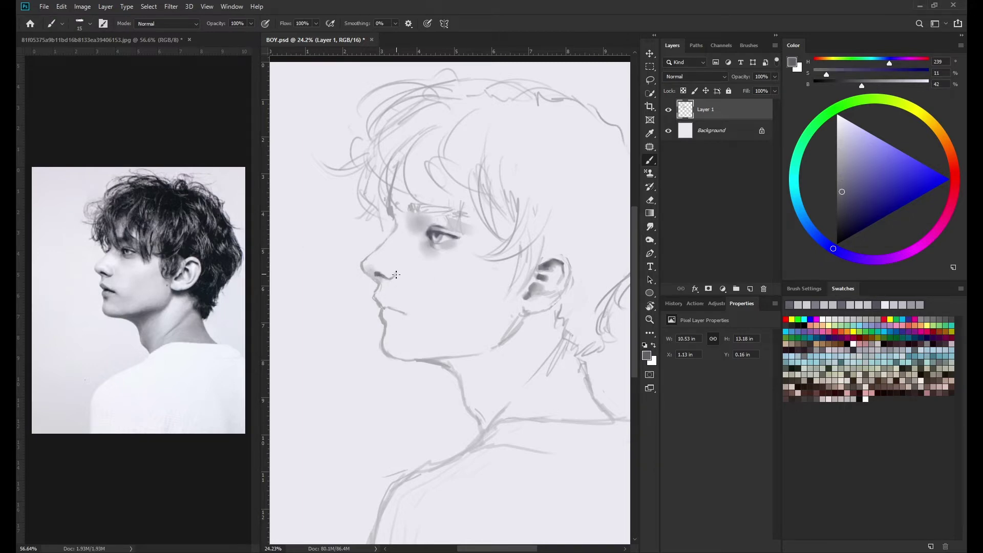
# Darken the nostril and the nose-to-lip line with a dark grey.
pyautogui.keyDown('alt'); pyautogui.scroll(3, 373, 273); pyautogui.keyUp('alt')
pyautogui.keyDown('alt'); pyautogui.click(373, 273); pyautogui.keyUp('alt')
pyautogui.keyDown('alt'); pyautogui.click(378, 272); pyautogui.keyUp('alt')
pyautogui.press(']')
pyautogui.press(']')
pyautogui.press(']')
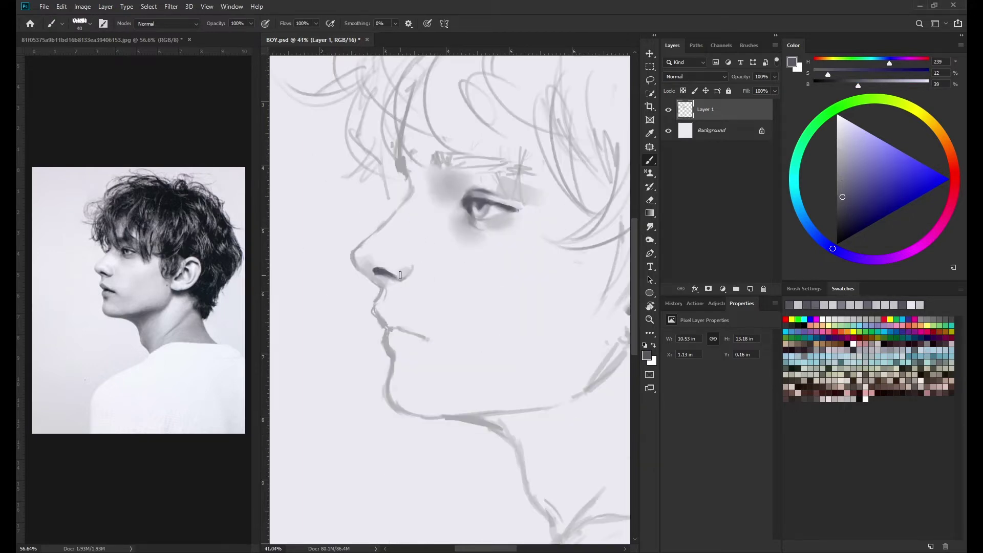
pyautogui.moveTo(390, 268)
pyautogui.mouseDown()
pyautogui.moveTo(412, 268)
pyautogui.moveTo(390, 298)
pyautogui.mouseUp()
pyautogui.press('[')
pyautogui.press('[')
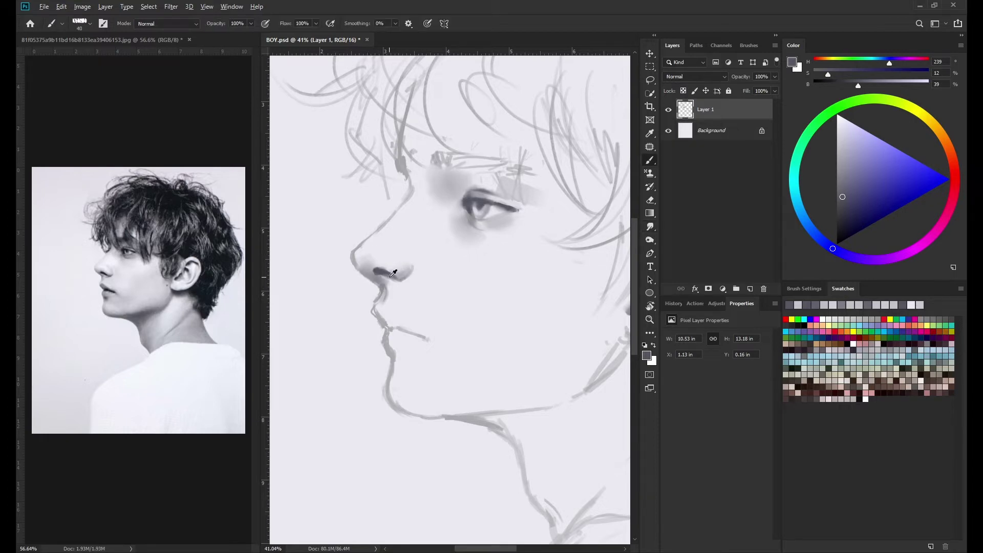
# Lighten the nose tip with light-toned strokes and a dab.
pyautogui.keyDown('alt'); pyautogui.click(384, 277); pyautogui.keyUp('alt')
pyautogui.press(']')
pyautogui.press(']')
pyautogui.press(']')
pyautogui.keyDown('alt'); pyautogui.click(404, 264); pyautogui.keyUp('alt')
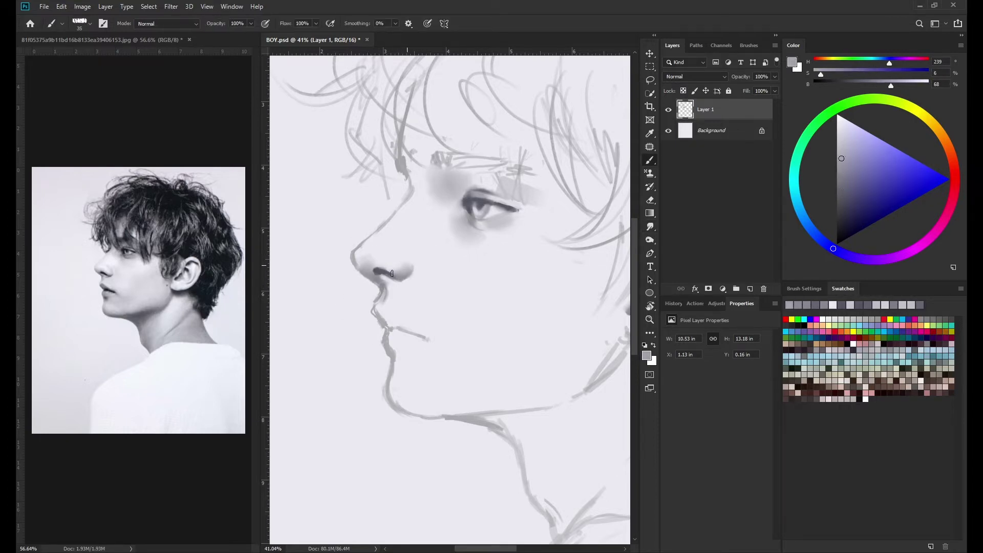
pyautogui.moveTo(407, 269); pyautogui.dragTo(399, 245)
pyautogui.keyDown('alt'); pyautogui.click(390, 254); pyautogui.keyUp('alt')
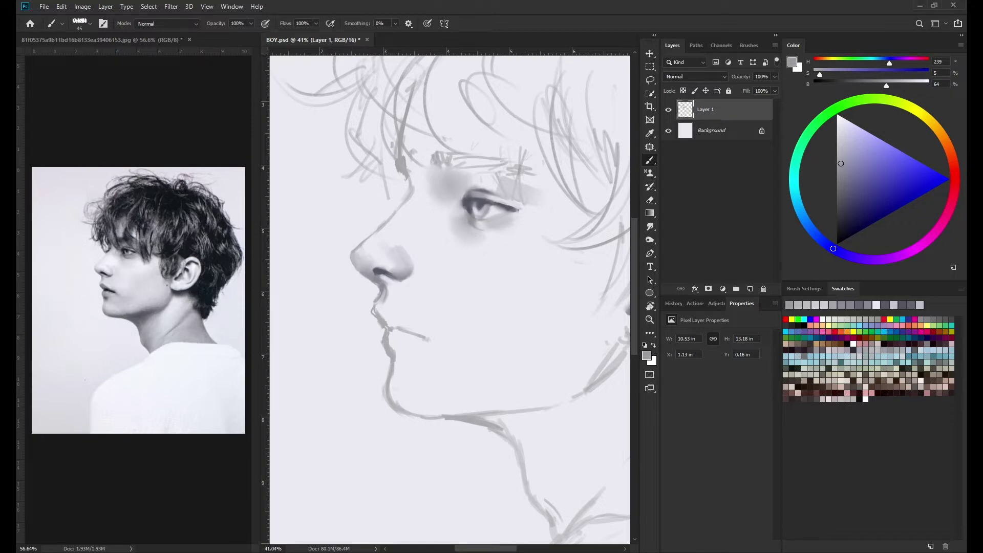
# Soften the nose bridge with a lighter tone and pick a near-white highlight.
pyautogui.keyDown('alt'); pyautogui.click(370, 265); pyautogui.keyUp('alt')
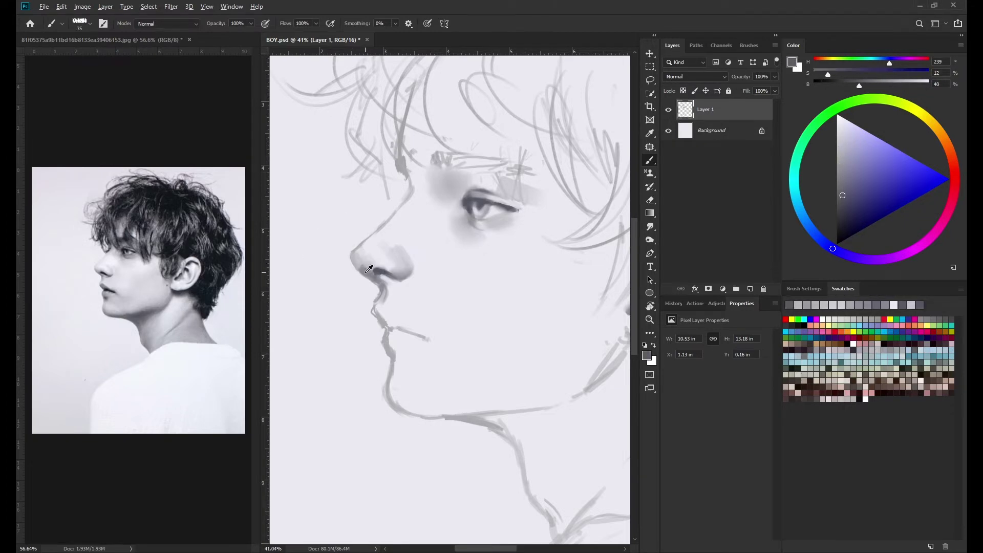
pyautogui.press('[')
pyautogui.keyDown('alt'); pyautogui.click(389, 228); pyautogui.keyUp('alt')
pyautogui.moveTo(389, 228); pyautogui.dragTo(373, 241)
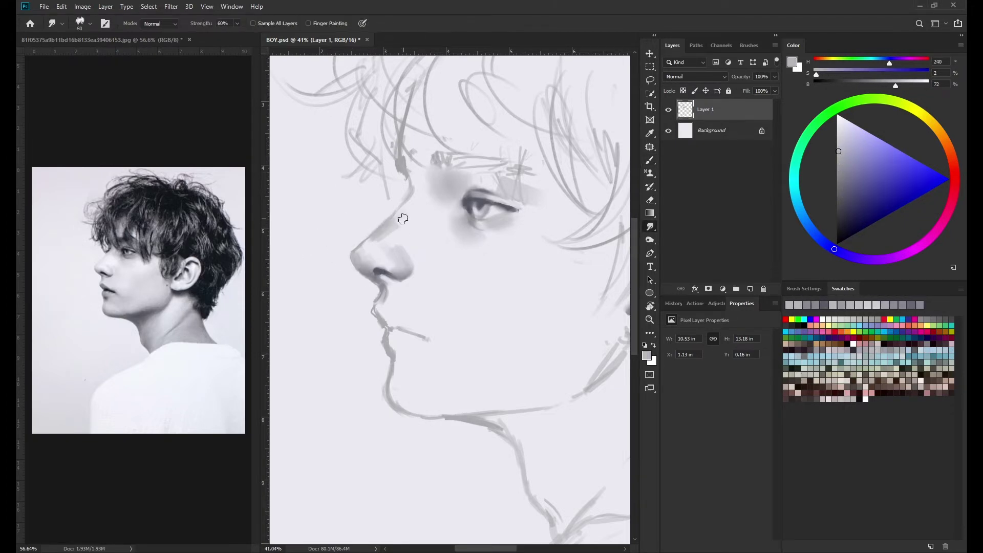
pyautogui.keyDown('alt'); pyautogui.click(359, 247); pyautogui.keyUp('alt')
pyautogui.press('[')
pyautogui.press('[')
pyautogui.scroll(-3, 359, 247)
pyautogui.scroll(2, 360, 247)
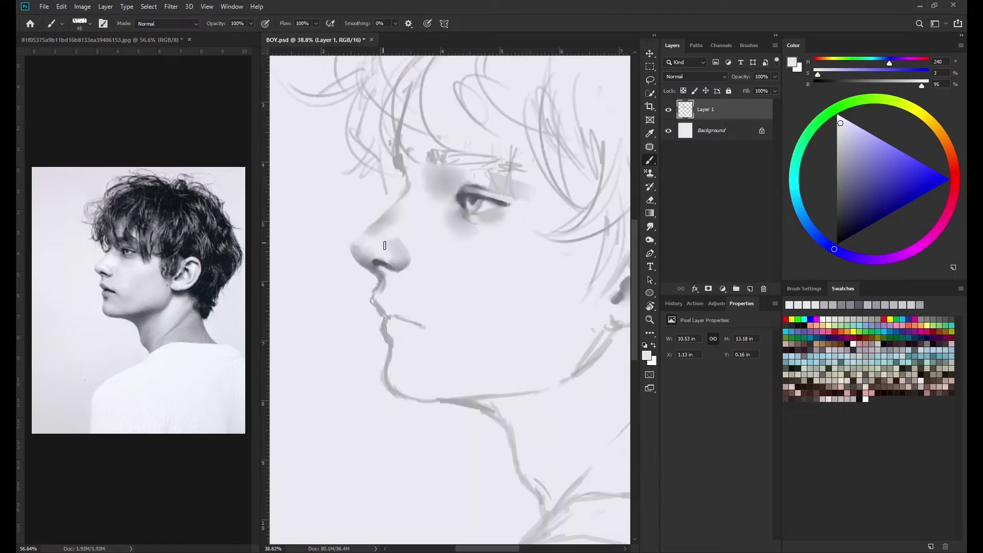
# Sample skin greys and paint soft shading below the eye.
pyautogui.keyDown('alt'); pyautogui.click(389, 246); pyautogui.keyUp('alt')
pyautogui.press(']')
pyautogui.press(']')
pyautogui.press(']')
pyautogui.press('b')
pyautogui.keyDown('alt'); pyautogui.click(351, 246); pyautogui.keyUp('alt')
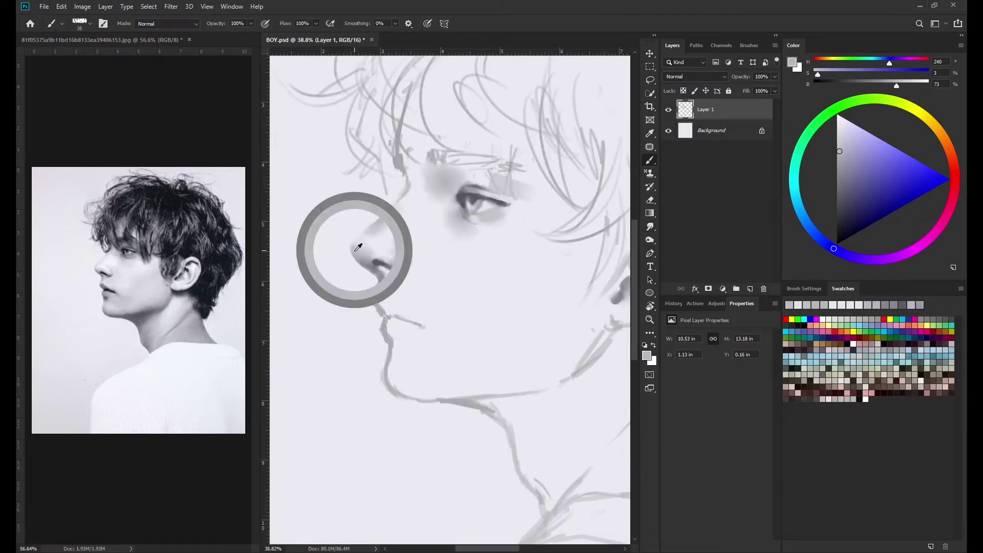
pyautogui.press('[')
pyautogui.press('[')
pyautogui.press('[')
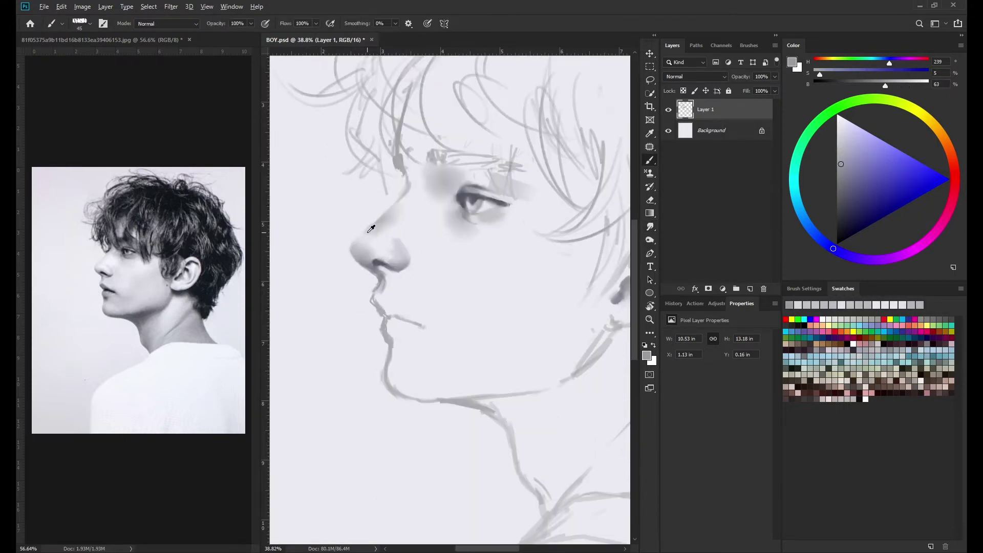
pyautogui.keyDown('alt'); pyautogui.click(435, 269); pyautogui.keyUp('alt')
pyautogui.keyDown('alt'); pyautogui.click(363, 249); pyautogui.keyUp('alt')
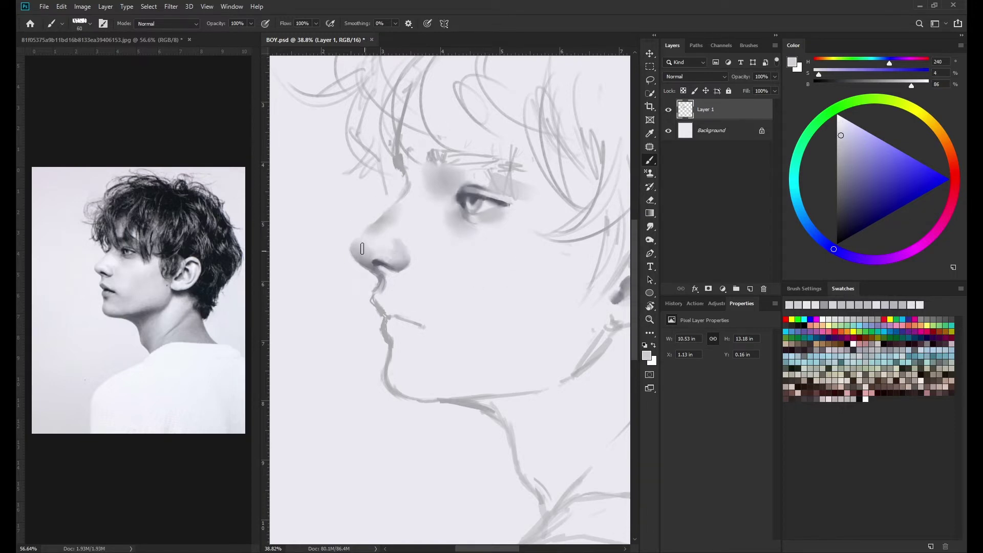
pyautogui.keyDown('alt'); pyautogui.click(397, 224); pyautogui.keyUp('alt')
pyautogui.press(']')
pyautogui.press(']')
pyautogui.press(']')
pyautogui.moveTo(439, 201); pyautogui.dragTo(443, 237)
pyautogui.press(']')
pyautogui.press(']')
pyautogui.press(']')
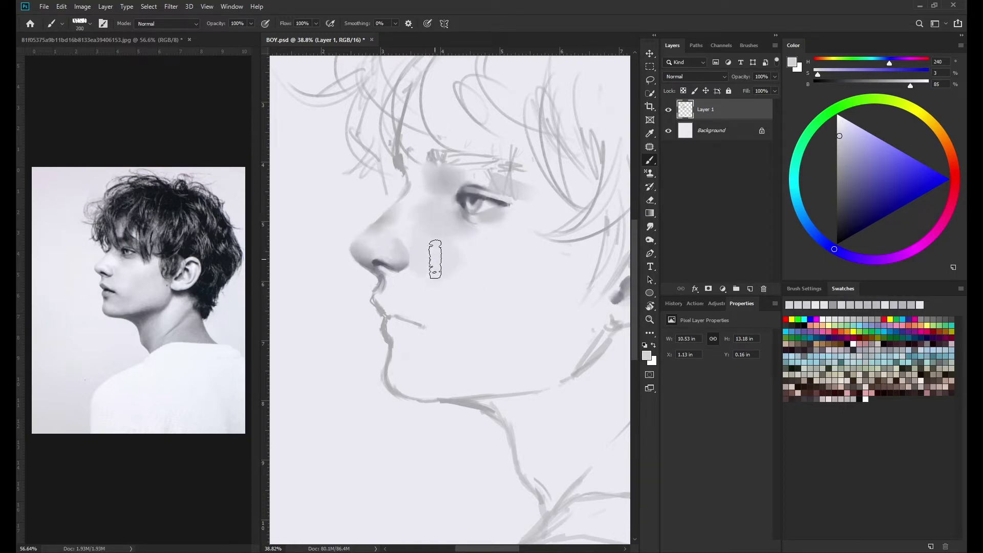
pyautogui.keyDown('alt'); pyautogui.click(402, 282); pyautogui.keyUp('alt')
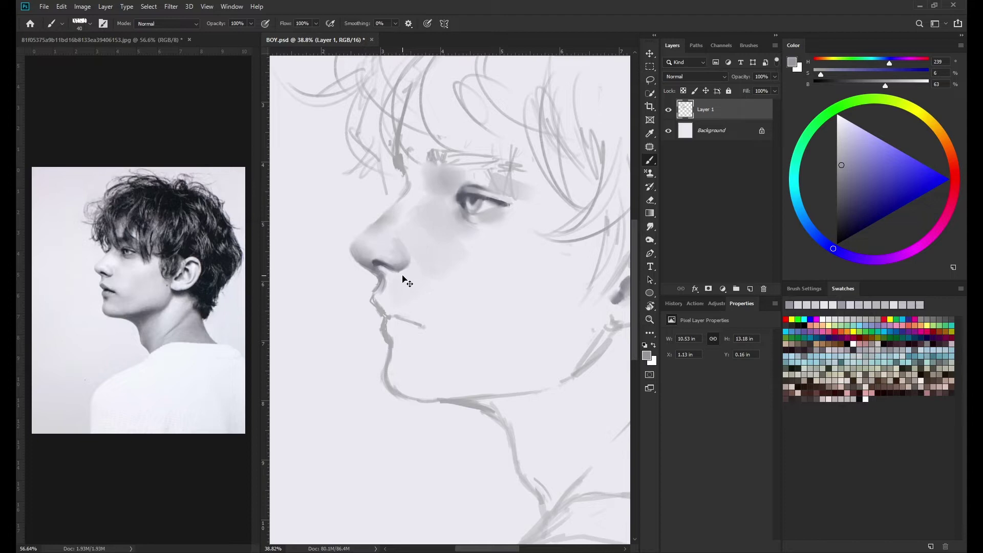
# Paint a dark mid-grey stroke at the mouth corner.
pyautogui.keyDown('alt'); pyautogui.click(365, 281); pyautogui.keyUp('alt')
pyautogui.press('r')
pyautogui.scroll(-3, 433, 366)
pyautogui.press('b')
pyautogui.scroll(3, 373, 281)
pyautogui.keyDown('alt'); pyautogui.click(430, 307); pyautogui.keyUp('alt')
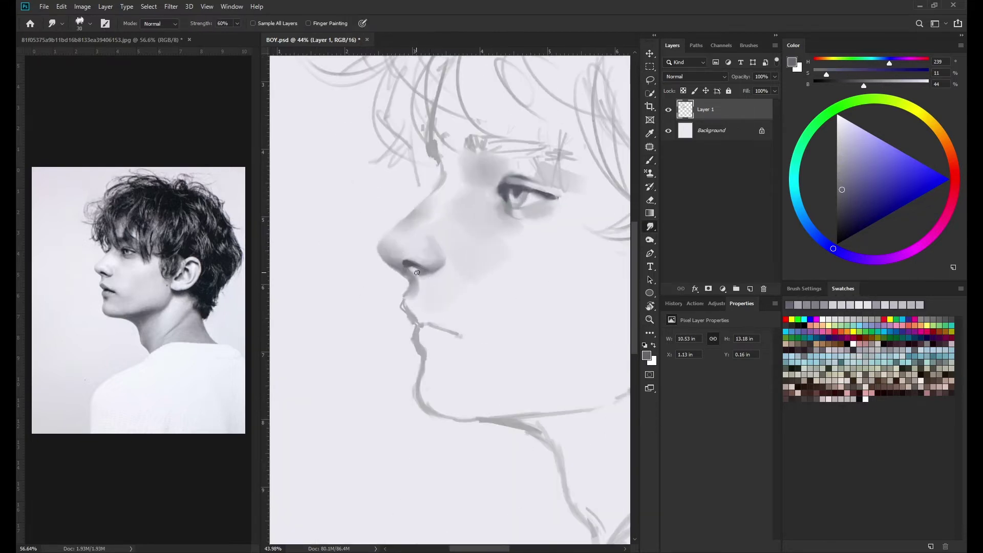
pyautogui.press(']')
pyautogui.press(']')
pyautogui.keyDown('alt'); pyautogui.click(433, 287); pyautogui.keyUp('alt')
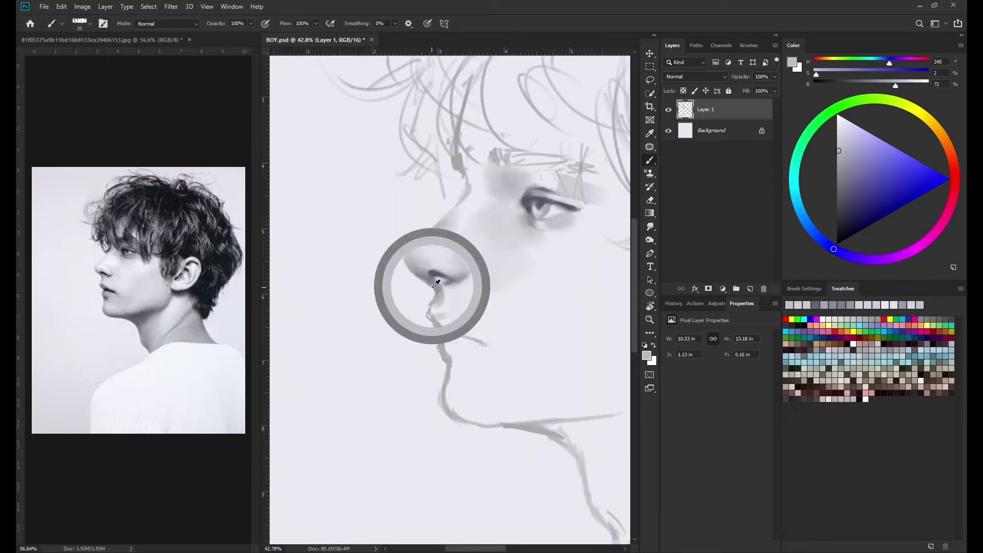
pyautogui.moveTo(435, 315)
pyautogui.mouseDown()
pyautogui.moveTo(475, 341)
pyautogui.moveTo(438, 351)
pyautogui.mouseUp()
# Paint darker strokes on the lips and chin with a smaller brush.
pyautogui.press('[')
pyautogui.press('[')
pyautogui.press('[')
pyautogui.scroll(2, 440, 348)
pyautogui.keyDown('alt'); pyautogui.click(435, 273); pyautogui.keyUp('alt')
pyautogui.keyDown('alt'); pyautogui.click(455, 252); pyautogui.keyUp('alt')
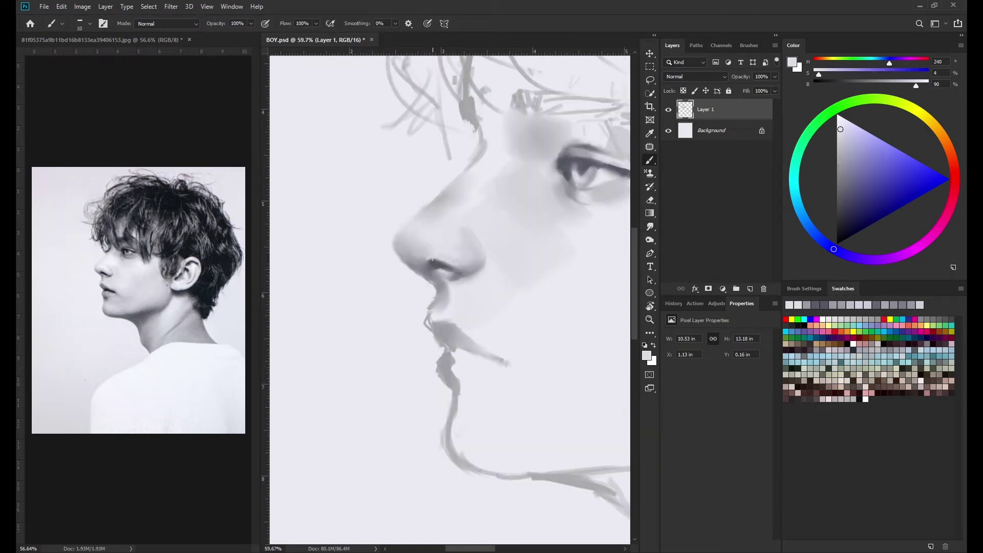
pyautogui.press(']')
pyautogui.press(']')
pyautogui.press('[')
pyautogui.press('[')
pyautogui.press('[')
pyautogui.scroll(-3, 429, 258)
pyautogui.scroll(2, 415, 323)
pyautogui.keyDown('alt'); pyautogui.click(415, 323); pyautogui.keyUp('alt')
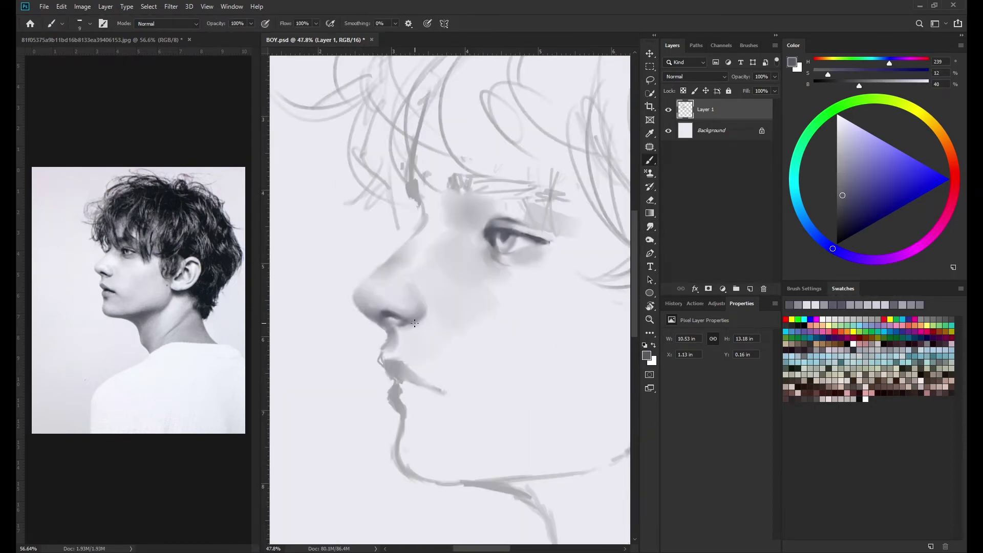
# Swap the paint colour to white and sample lip greys for fine lip detail.
pyautogui.scroll(1, 421, 323)
pyautogui.keyDown('alt'); pyautogui.click(391, 304); pyautogui.keyUp('alt')
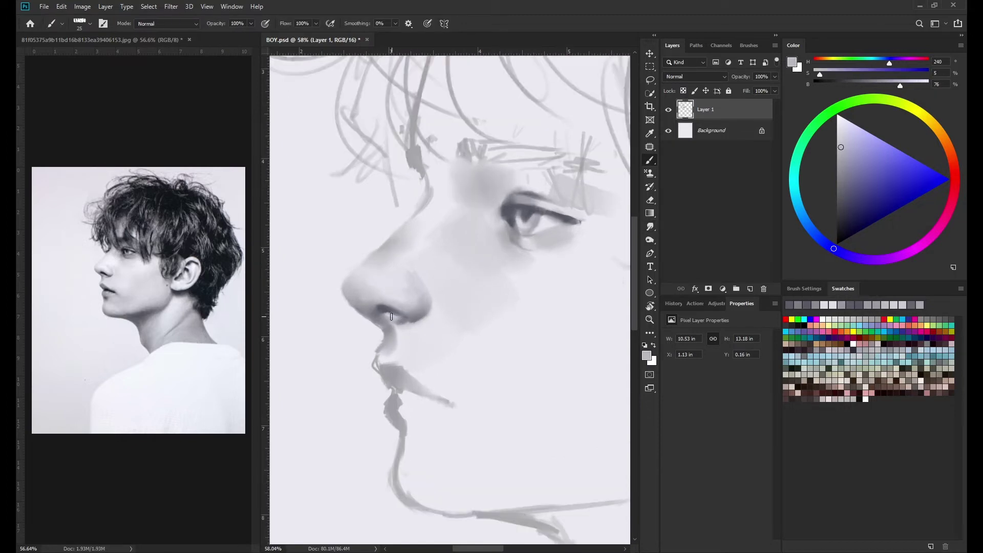
pyautogui.press('[')
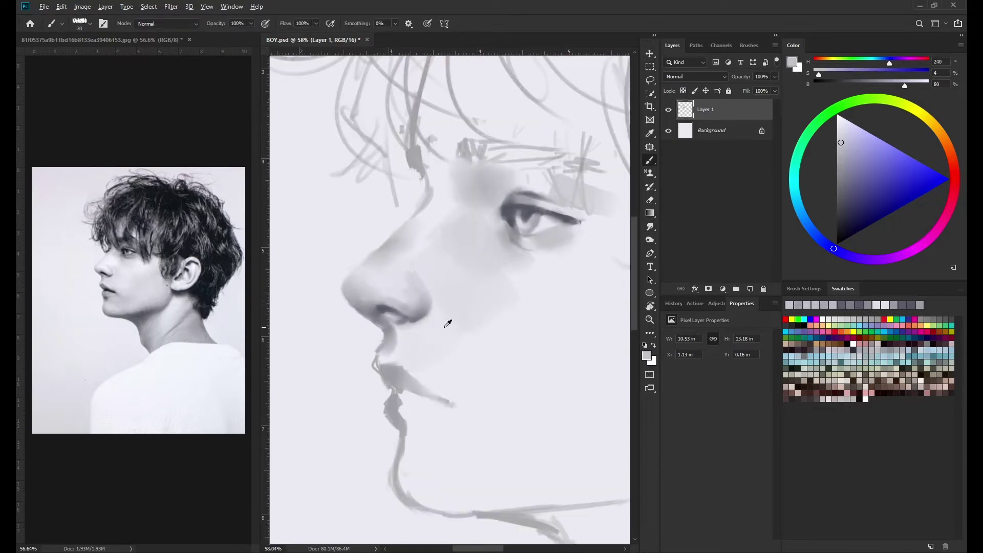
pyautogui.press('x')
pyautogui.press(']')
pyautogui.press(']')
pyautogui.scroll(-3, 443, 277)
pyautogui.scroll(3, 443, 277)
pyautogui.press('[')
pyautogui.press('[')
pyautogui.keyDown('alt'); pyautogui.click(382, 267); pyautogui.keyUp('alt')
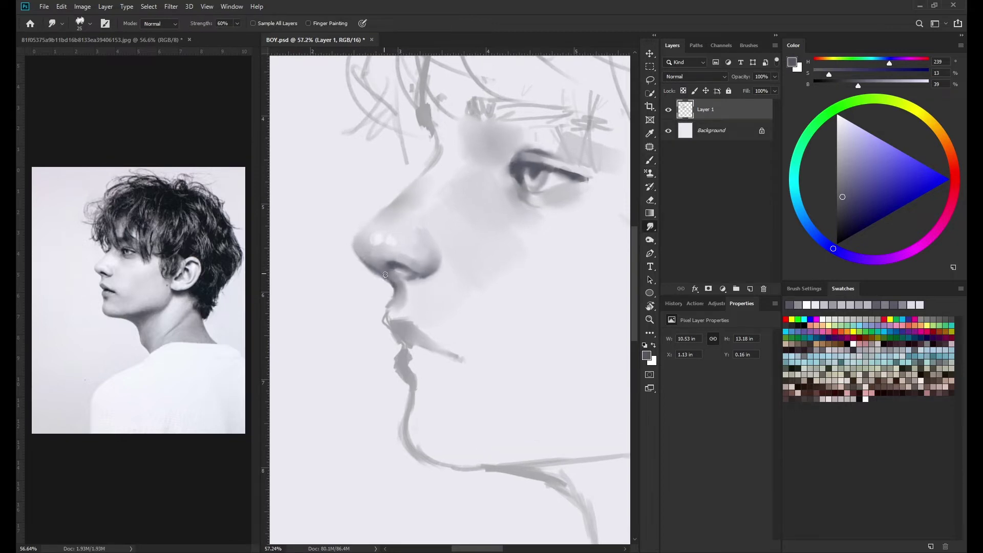
pyautogui.scroll(-1, 433, 335)
pyautogui.scroll(1, 413, 333)
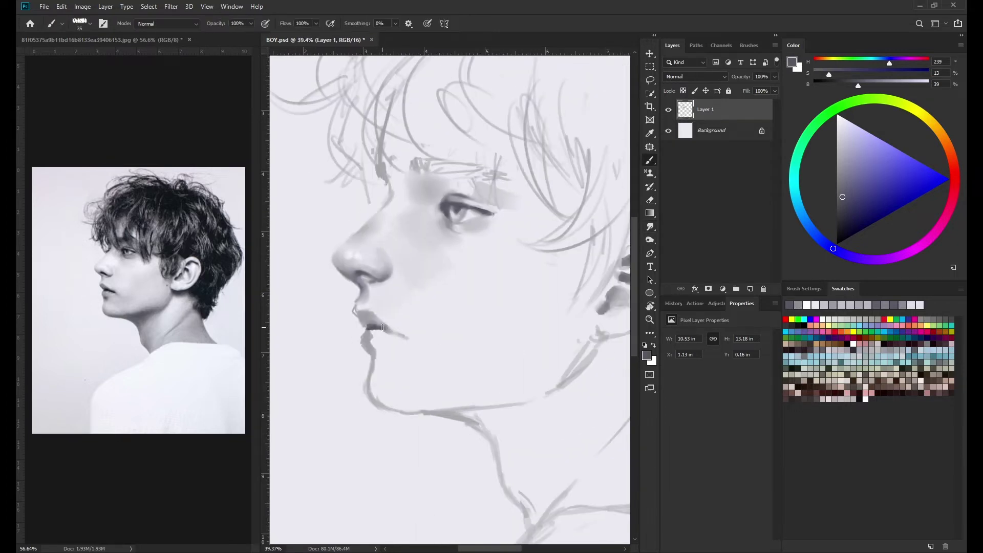
# Smudge the lip tone toward the mouth corner and darken the upper lip.
pyautogui.press('r')
pyautogui.moveTo(363, 322); pyautogui.dragTo(408, 333)
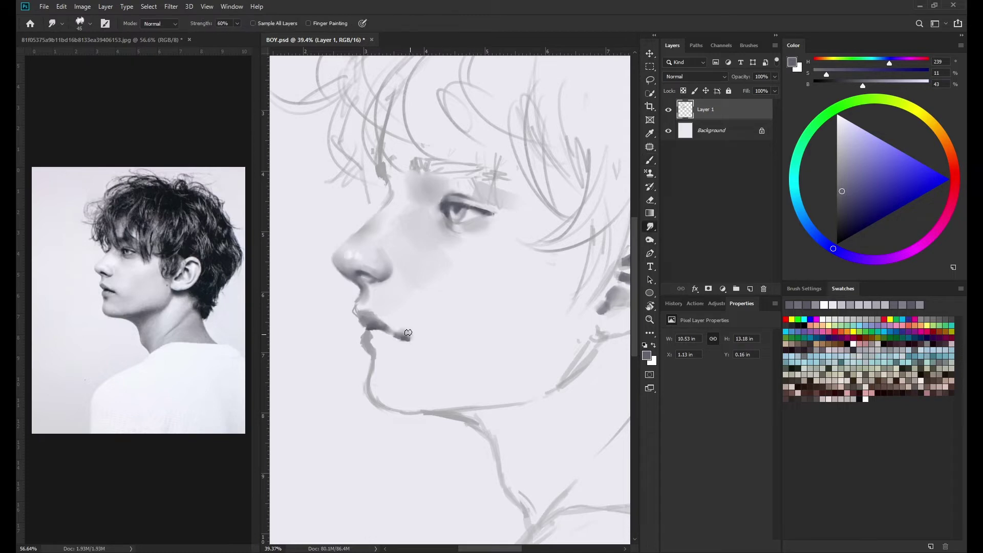
pyautogui.press('b')
pyautogui.keyDown('alt'); pyautogui.click(362, 307); pyautogui.keyUp('alt')
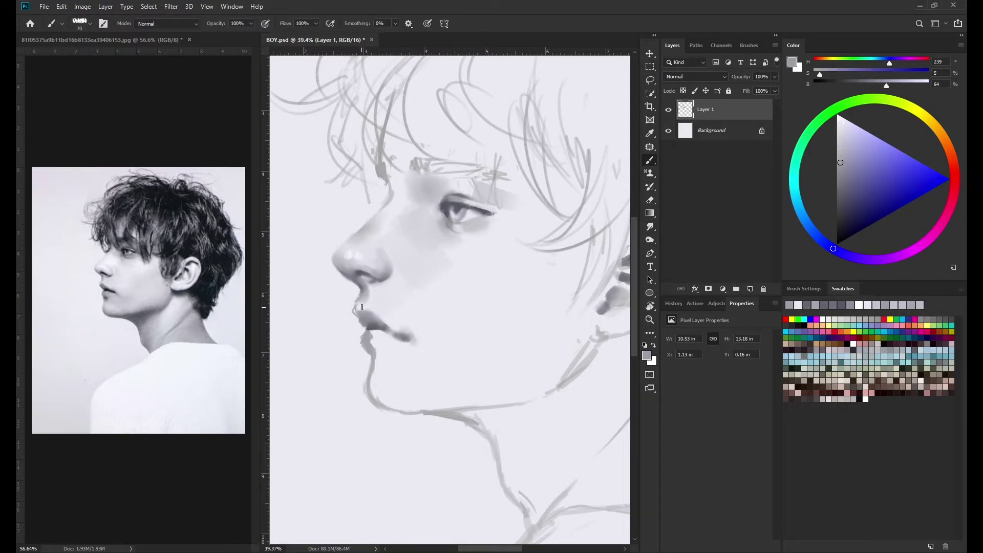
pyautogui.press('[')
pyautogui.scroll(1, 354, 307)
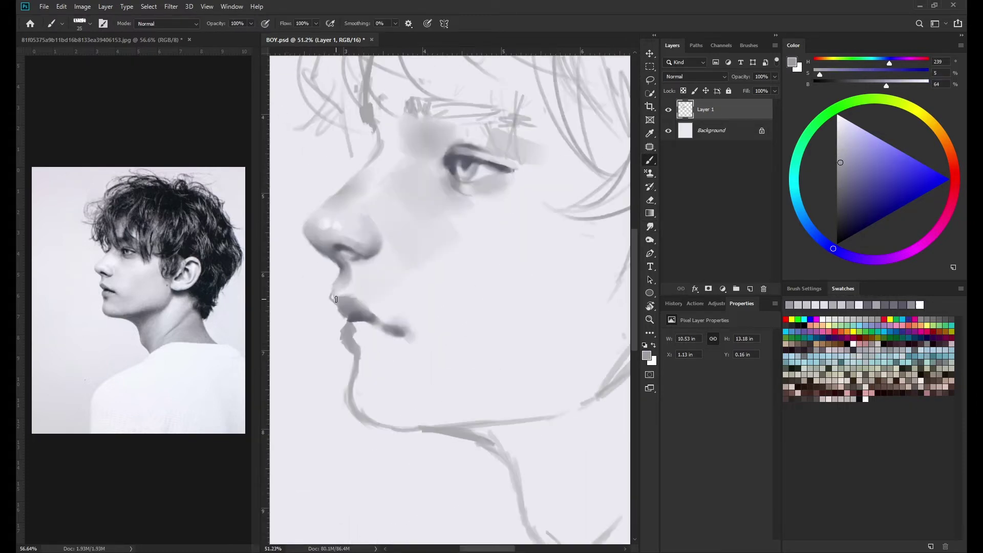
pyautogui.keyDown('alt'); pyautogui.click(336, 300); pyautogui.keyUp('alt')
pyautogui.moveTo(337, 300); pyautogui.dragTo(344, 313)
# Erase the stray upper-lip line, then dab and blend a dark tone near the chin.
pyautogui.press('e')
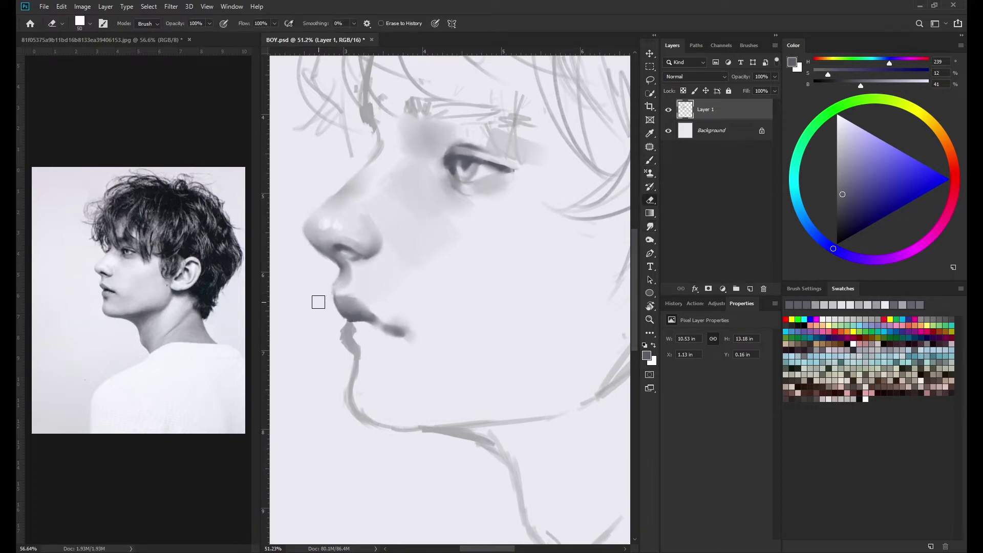
pyautogui.press('[')
pyautogui.scroll(-1, 454, 322)
pyautogui.press('b')
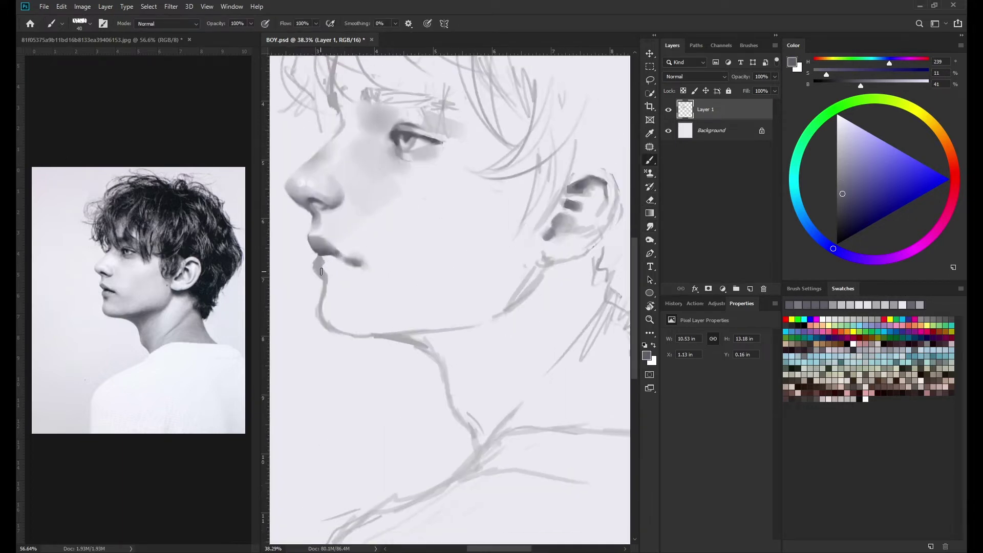
pyautogui.keyDown('alt'); pyautogui.click(327, 287); pyautogui.keyUp('alt')
pyautogui.moveTo(327, 281); pyautogui.dragTo(334, 284)
pyautogui.press(']')
pyautogui.keyDown('alt'); pyautogui.click(326, 275); pyautogui.keyUp('alt')
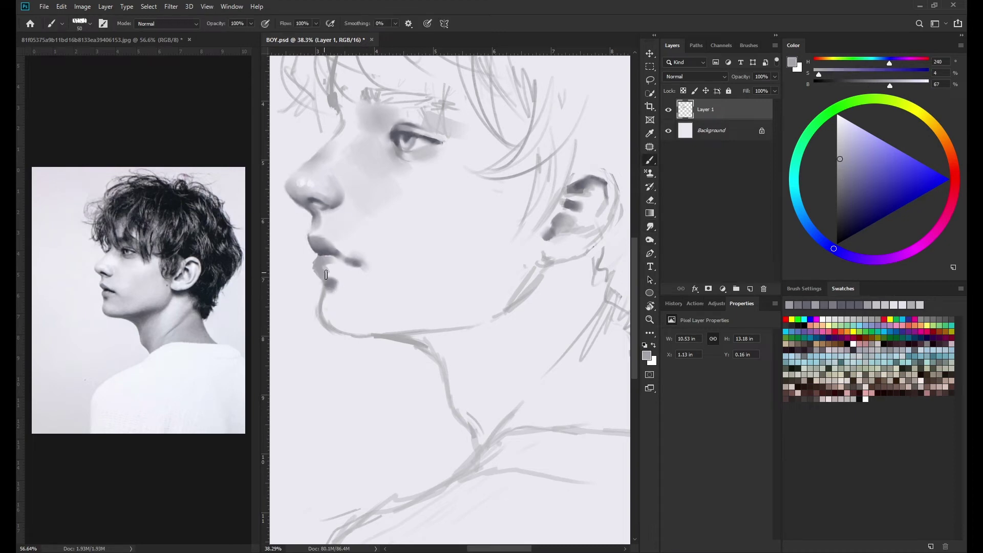
pyautogui.press('r')
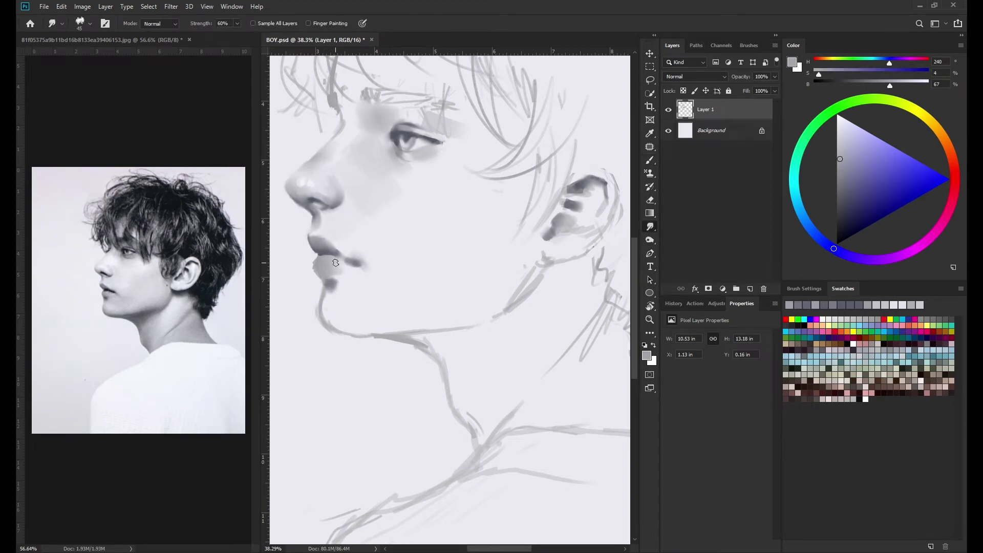
pyautogui.press('b')
pyautogui.keyDown('alt'); pyautogui.click(341, 278); pyautogui.keyUp('alt')
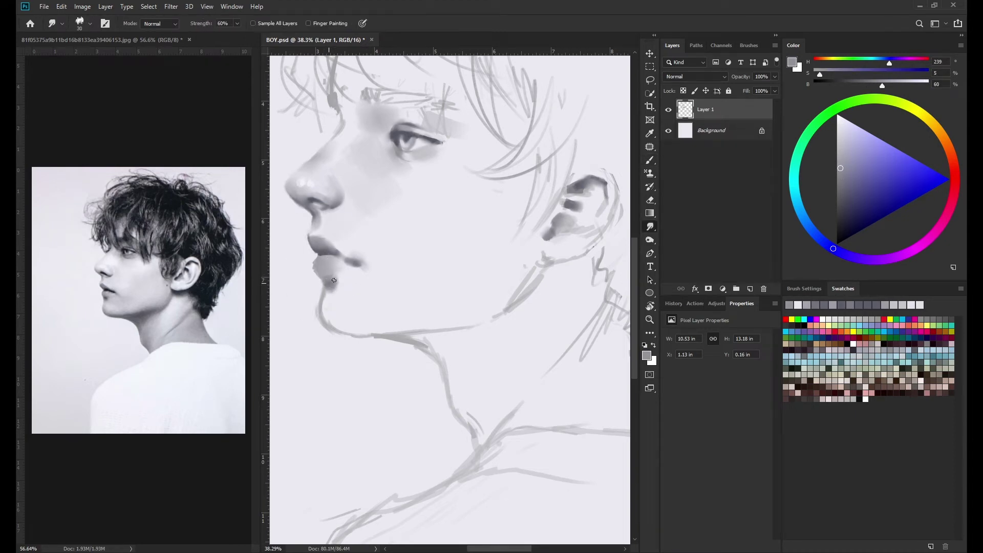
pyautogui.press(']')
# Enlarge the brush and pick up a darker grey from the drawing.
pyautogui.scroll(-2, 331, 262)
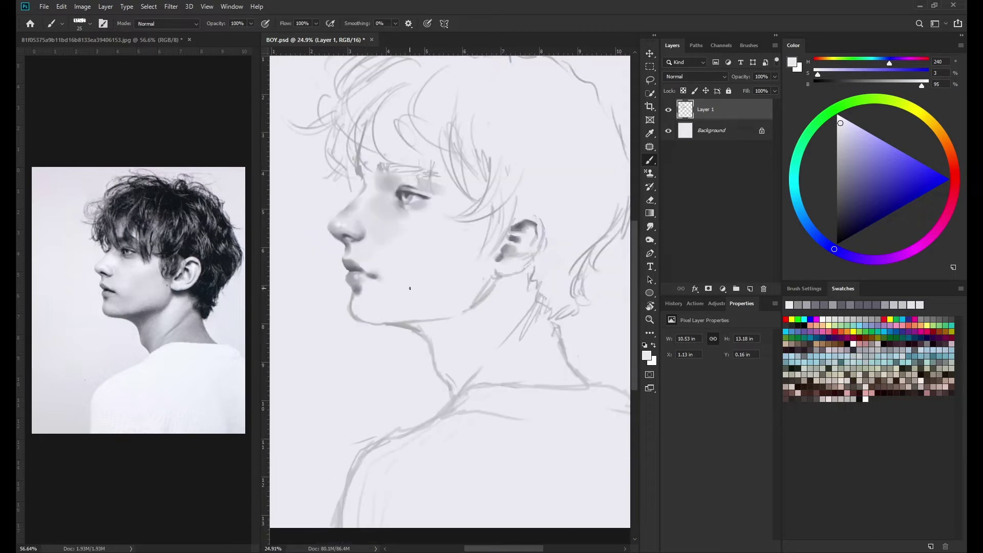
pyautogui.press(']')
pyautogui.press(']')
pyautogui.press(']')
pyautogui.keyDown('alt'); pyautogui.click(363, 277); pyautogui.keyUp('alt')
pyautogui.press('r')
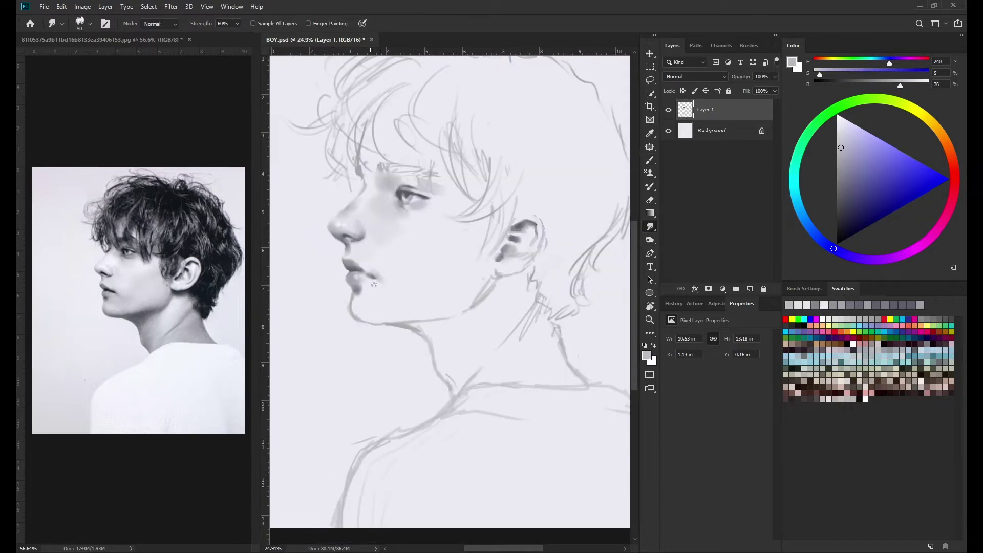
pyautogui.scroll(-1, 334, 274)
pyautogui.press('b')
pyautogui.scroll(1, 363, 305)
# Paint a dark grey stroke along the jawline with a smaller brush.
pyautogui.keyDown('alt'); pyautogui.click(361, 307); pyautogui.keyUp('alt')
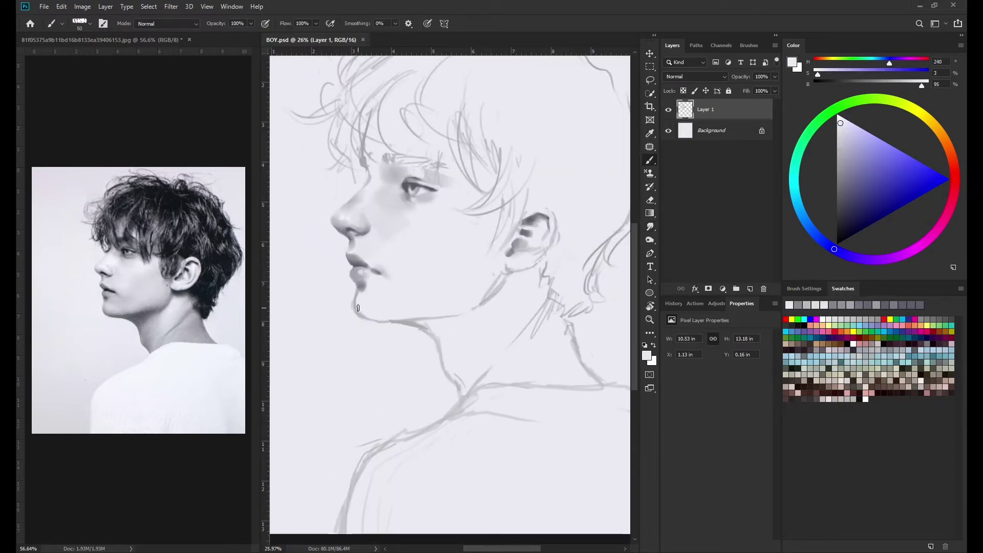
pyautogui.press('[')
pyautogui.keyDown('alt'); pyautogui.click(374, 320); pyautogui.keyUp('alt')
pyautogui.moveTo(371, 319); pyautogui.dragTo(399, 327)
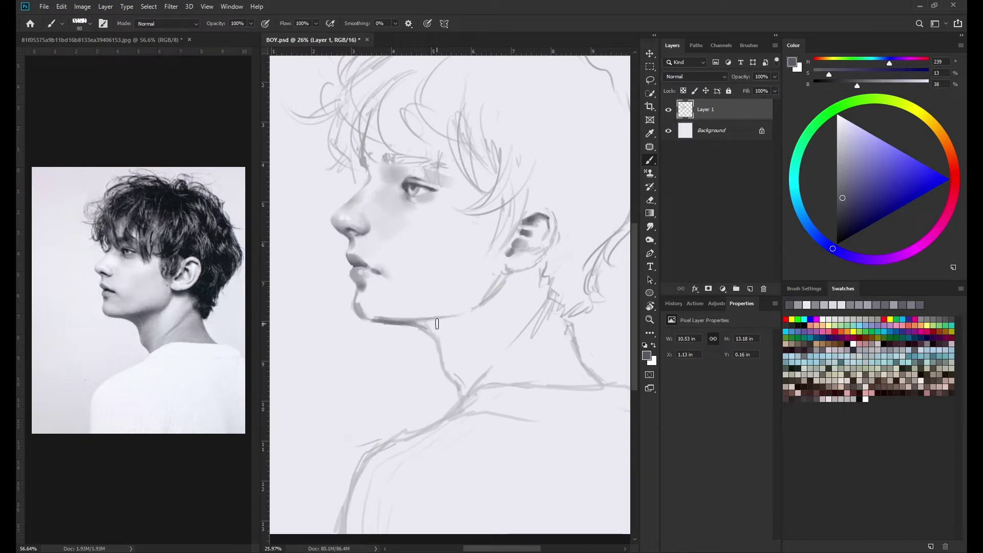
# Smudge the shadow under the chin down into the neck.
pyautogui.press('r')
pyautogui.keyDown('alt'); pyautogui.click(445, 352); pyautogui.keyUp('alt')
pyautogui.moveTo(446, 354); pyautogui.dragTo(469, 382)
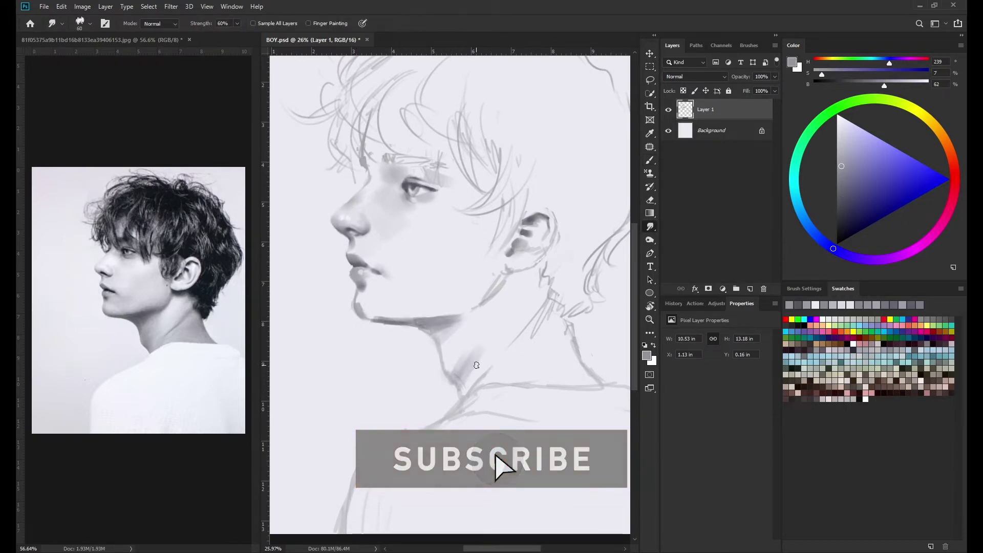
pyautogui.press('b')
pyautogui.scroll(1, 363, 306)
pyautogui.scroll(1, 364, 306)
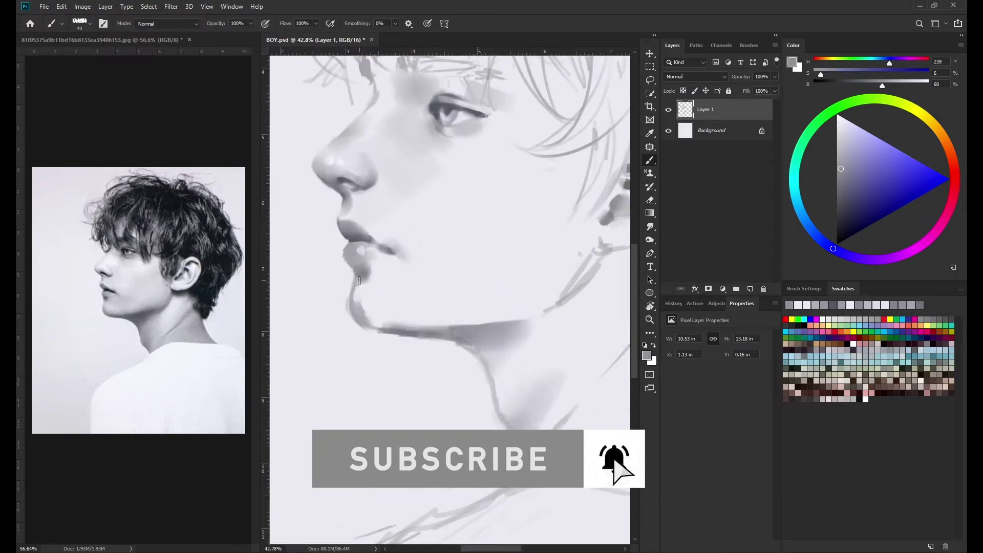
# Resample greys from the jawline and add another stroke under it with a fine tip.
pyautogui.keyDown('alt'); pyautogui.click(363, 306); pyautogui.keyUp('alt')
pyautogui.press(']')
pyautogui.press(']')
pyautogui.press(']')
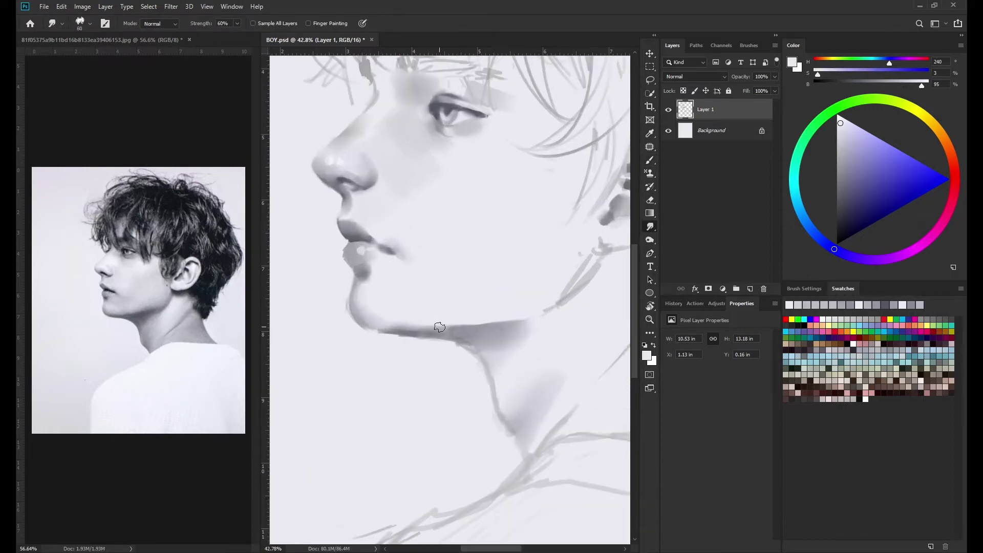
pyautogui.press('[')
pyautogui.press('[')
pyautogui.press('[')
pyautogui.keyDown('alt'); pyautogui.click(404, 333); pyautogui.keyUp('alt')
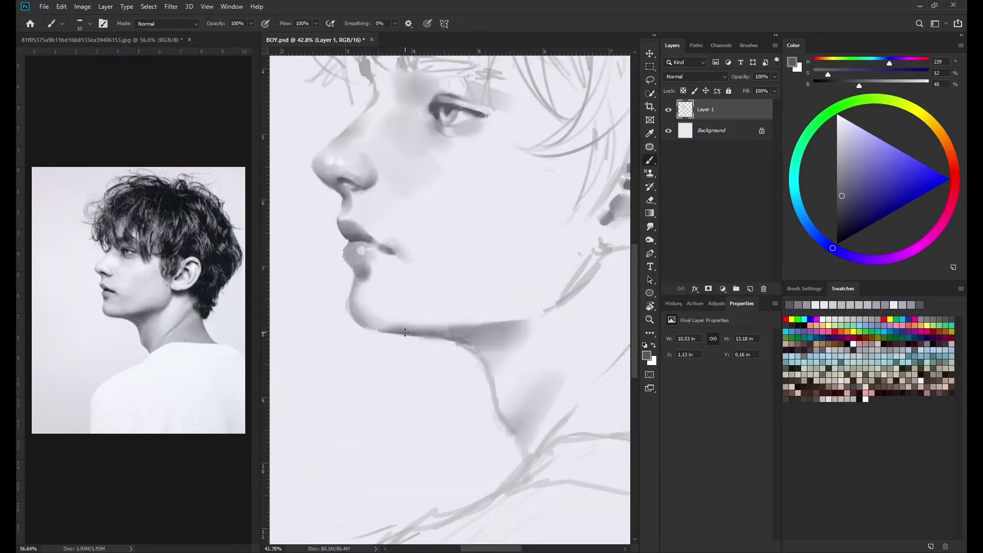
pyautogui.moveTo(451, 342); pyautogui.dragTo(424, 349)
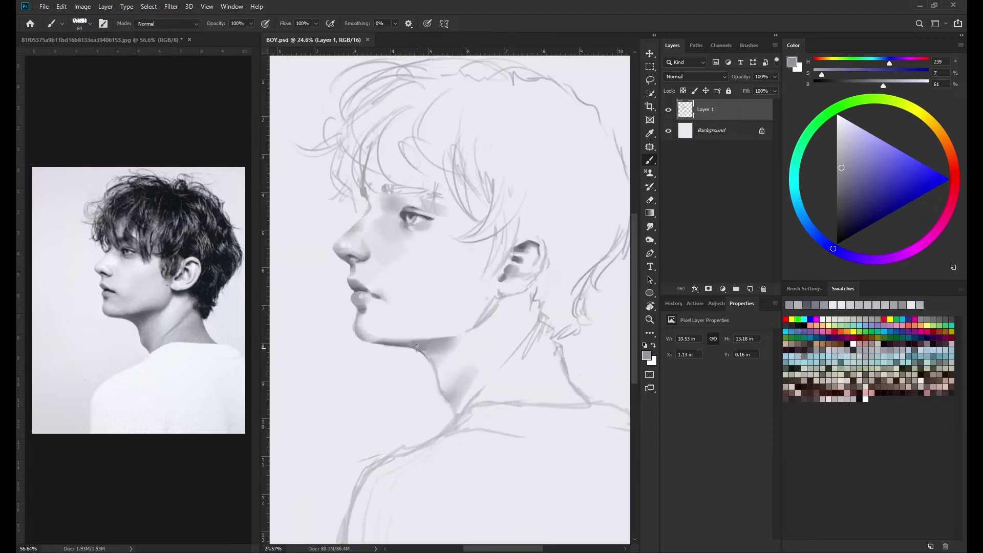
# Sample a mid grey, then choose near-white and mid grey paint colours from the Color wheel.
pyautogui.press(']')
pyautogui.press(']')
pyautogui.press(']')
pyautogui.keyDown('alt'); pyautogui.click(424, 349); pyautogui.keyUp('alt')
pyautogui.scroll(-3, 470, 351)
pyautogui.press(']')
pyautogui.press(']')
pyautogui.press(']')
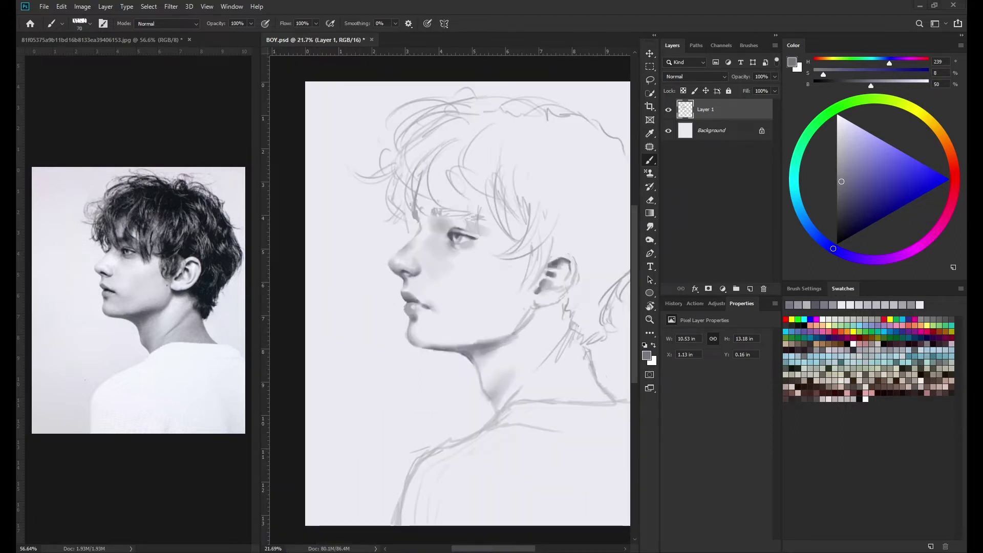
pyautogui.keyDown('alt'); pyautogui.click(538, 304); pyautogui.keyUp('alt')
pyautogui.keyDown('alt'); pyautogui.click(540, 308); pyautogui.keyUp('alt')
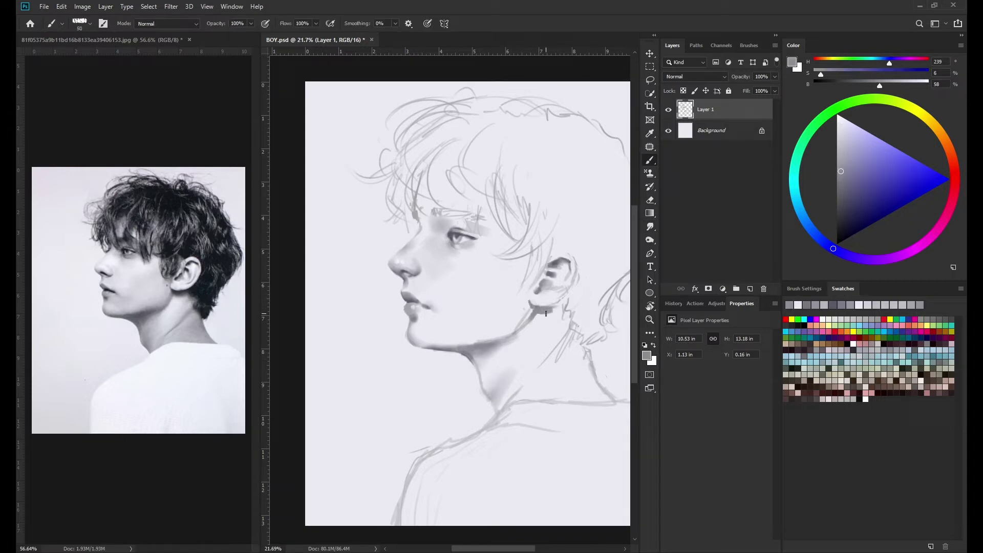
pyautogui.keyDown('alt'); pyautogui.click(538, 307); pyautogui.keyUp('alt')
# Paint grey shading strokes and dabs in front of the ear.
pyautogui.press('r')
pyautogui.press('b')
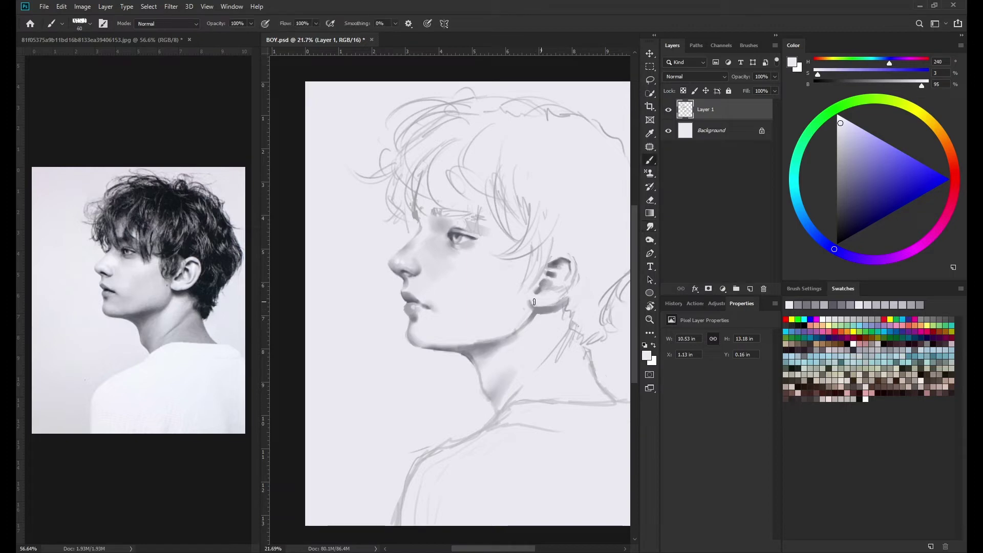
pyautogui.keyDown('alt'); pyautogui.click(536, 299); pyautogui.keyUp('alt')
pyautogui.moveTo(532, 279); pyautogui.dragTo(540, 256)
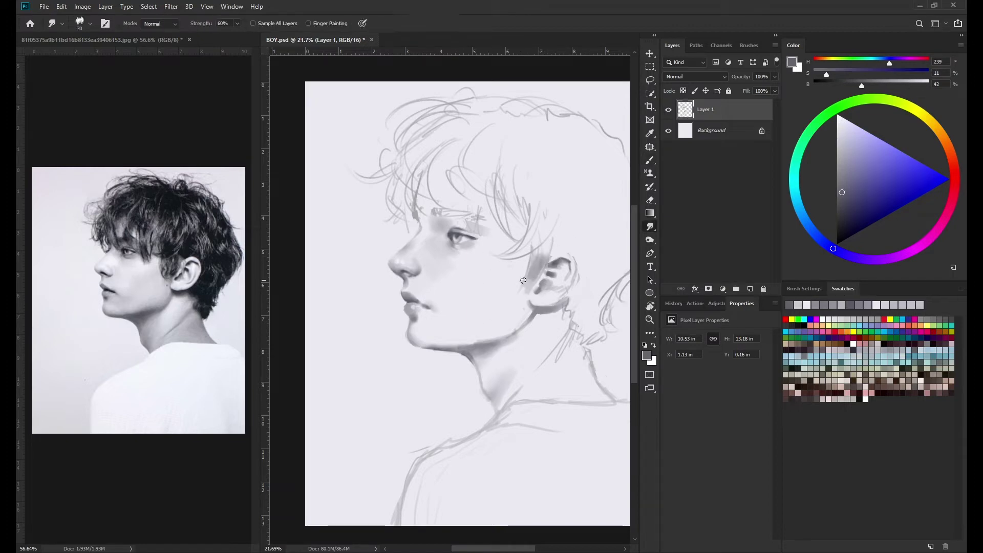
pyautogui.keyDown('alt'); pyautogui.click(524, 321); pyautogui.keyUp('alt')
# Sample jaw greys and lower the brush opacity to 50%.
pyautogui.keyDown('alt'); pyautogui.scroll(3, 455, 363); pyautogui.keyUp('alt')
pyautogui.press('[')
pyautogui.press('[')
pyautogui.press('[')
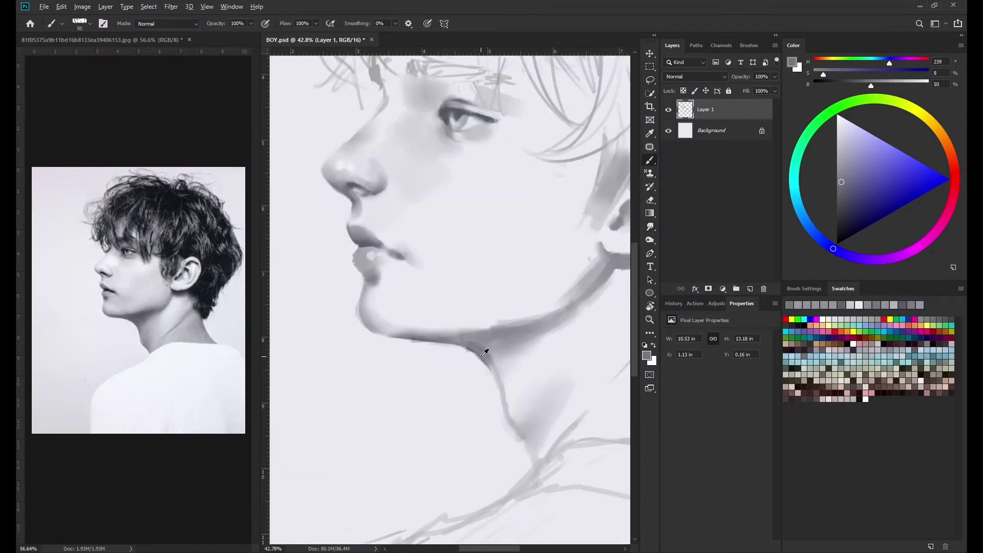
pyautogui.keyDown('alt'); pyautogui.click(479, 351); pyautogui.keyUp('alt')
pyautogui.keyDown('alt'); pyautogui.click(520, 307); pyautogui.keyUp('alt')
pyautogui.press('[')
pyautogui.press('5')
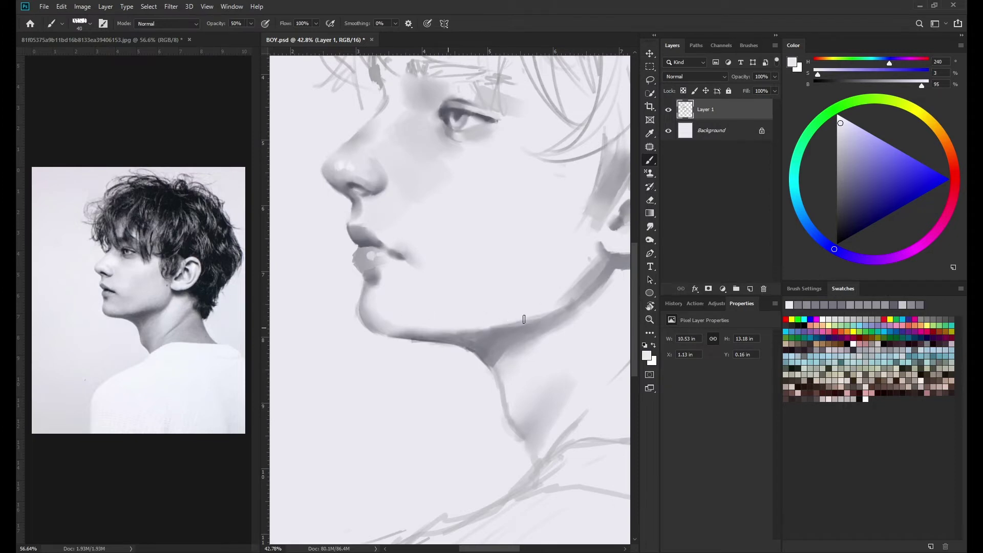
pyautogui.keyDown('alt'); pyautogui.scroll(-3, 455, 327); pyautogui.keyUp('alt')
pyautogui.keyDown('alt'); pyautogui.scroll(4, 551, 285); pyautogui.keyUp('alt')
# Smudge the jaw edge smoothly toward the neck and ear with a smaller brush.
pyautogui.keyDown('alt'); pyautogui.click(551, 286); pyautogui.keyUp('alt')
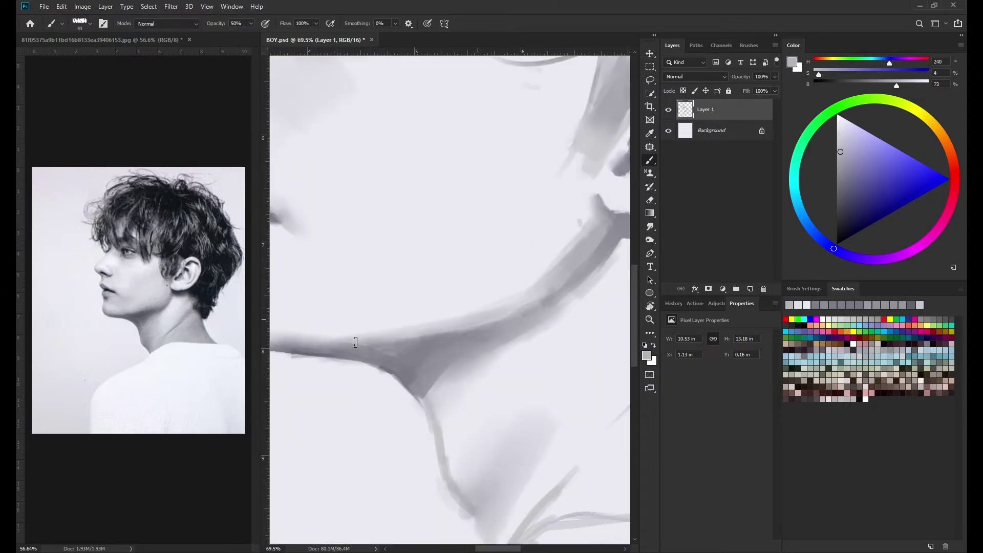
pyautogui.press('[')
pyautogui.keyDown('alt'); pyautogui.click(408, 377); pyautogui.keyUp('alt')
pyautogui.press('r')
pyautogui.moveTo(464, 326)
pyautogui.mouseDown()
pyautogui.moveTo(512, 292)
pyautogui.moveTo(557, 296)
pyautogui.mouseUp()
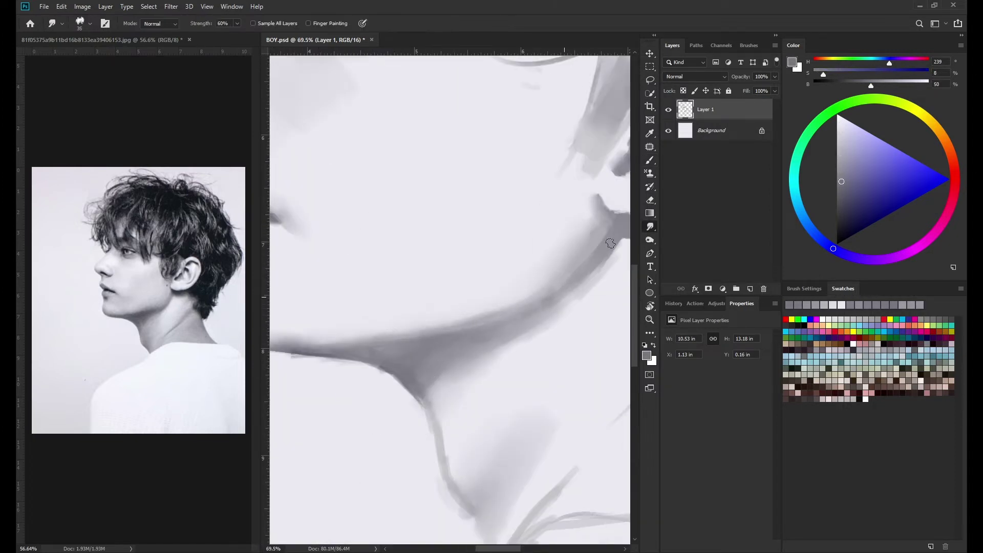
pyautogui.keyDown('alt'); pyautogui.scroll(-3, 381, 360); pyautogui.keyUp('alt')
pyautogui.press('b')
pyautogui.keyDown('alt'); pyautogui.click(336, 360); pyautogui.keyUp('alt')
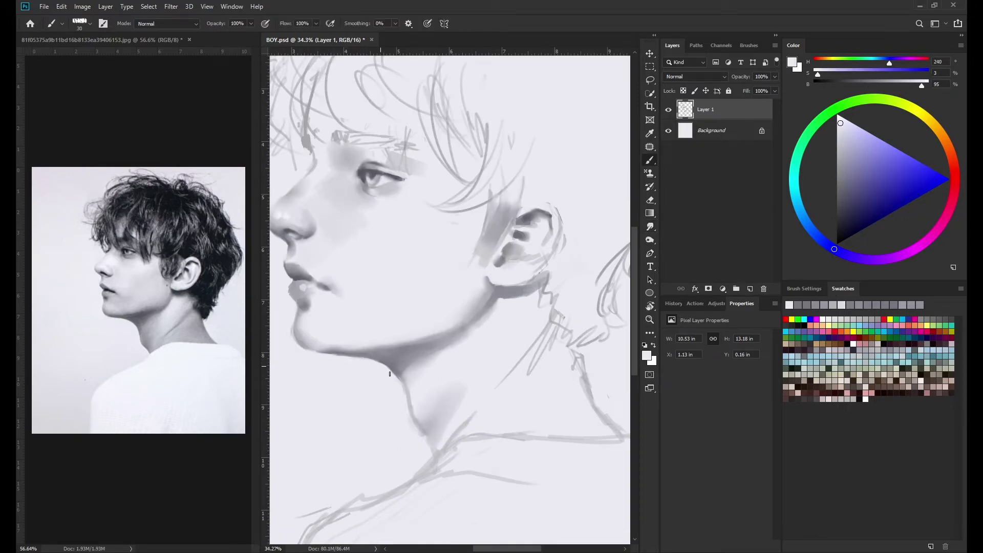
# Smear darker mid-grey shading under the jaw.
pyautogui.keyDown('alt'); pyautogui.scroll(2, 390, 374); pyautogui.keyUp('alt')
pyautogui.keyDown('alt'); pyautogui.scroll(-3, 400, 408); pyautogui.keyUp('alt')
pyautogui.keyDown('alt'); pyautogui.scroll(1, 426, 341); pyautogui.keyUp('alt')
pyautogui.keyDown('alt'); pyautogui.click(426, 342); pyautogui.keyUp('alt')
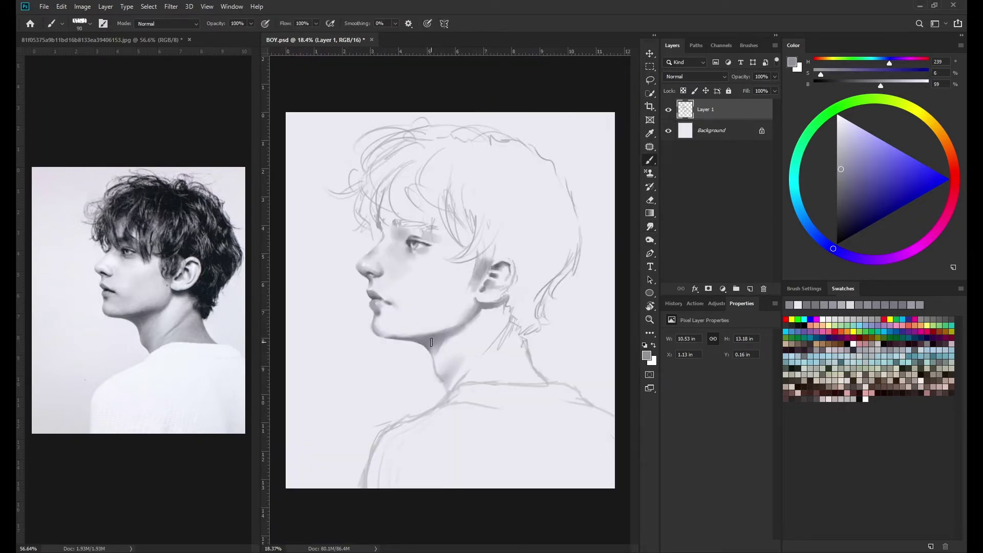
pyautogui.press('r')
pyautogui.moveTo(445, 353); pyautogui.dragTo(479, 321)
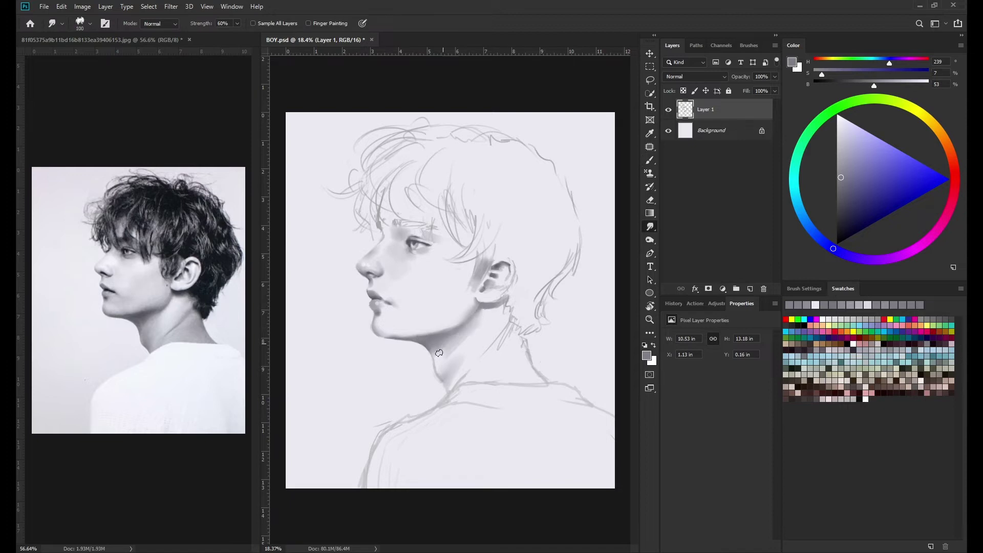
pyautogui.press('b')
# Darken the shading on the neck below the ear with a sampled grey.
pyautogui.keyDown('alt'); pyautogui.click(445, 381); pyautogui.keyUp('alt')
pyautogui.keyDown('alt'); pyautogui.click(447, 379); pyautogui.keyUp('alt')
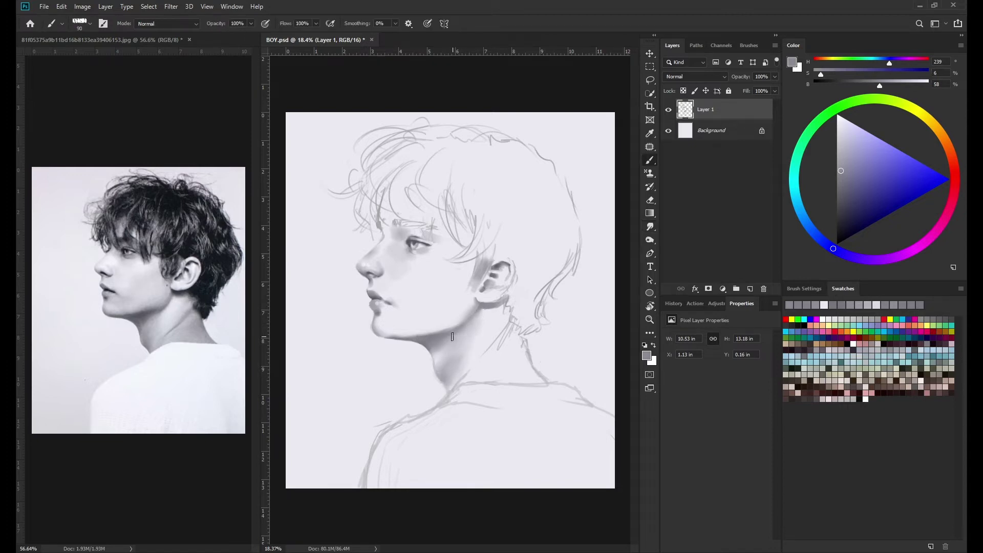
pyautogui.keyDown('alt'); pyautogui.click(491, 304); pyautogui.keyUp('alt')
pyautogui.moveTo(505, 317); pyautogui.dragTo(510, 342)
pyautogui.press(']')
pyautogui.press(']')
pyautogui.press(']')
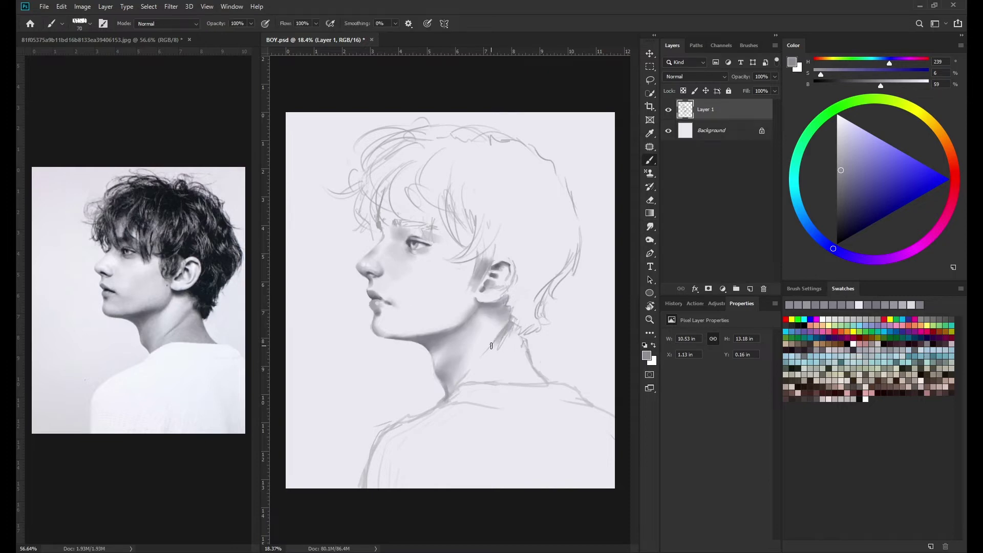
pyautogui.press(']')
# Sample lighter and near-white greys with a larger brush, then view the whole drawing.
pyautogui.keyDown('alt'); pyautogui.click(496, 341); pyautogui.keyUp('alt')
pyautogui.press(']')
pyautogui.press(']')
pyautogui.press(']')
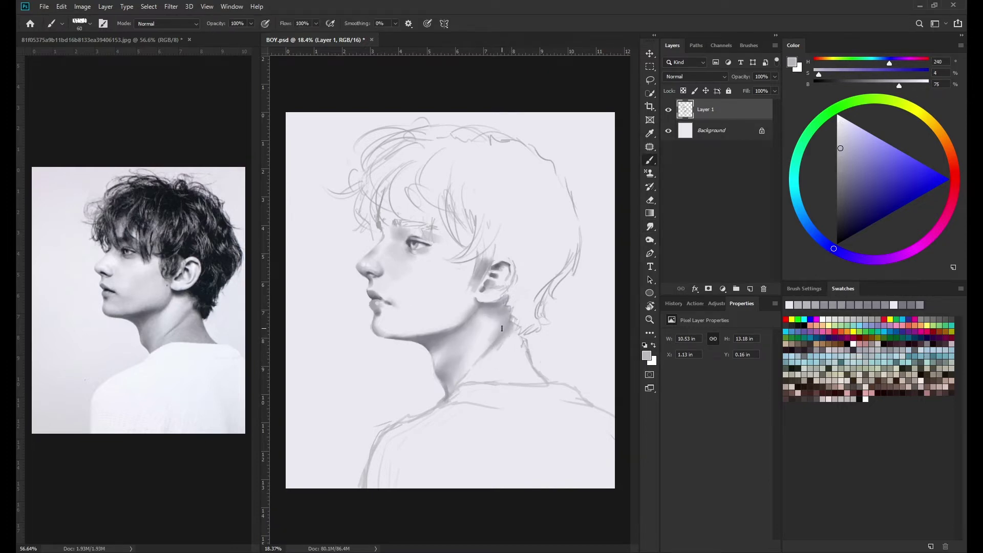
pyautogui.keyDown('alt'); pyautogui.click(441, 375); pyautogui.keyUp('alt')
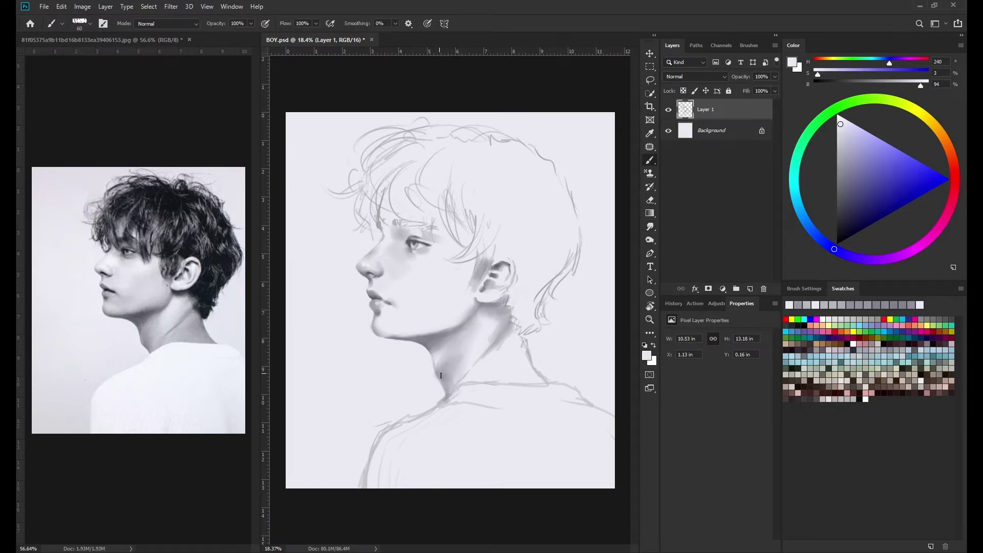
pyautogui.press(']')
pyautogui.press(']')
pyautogui.press(']')
pyautogui.scroll(3, 450, 377)
pyautogui.scroll(-5, 456, 358)
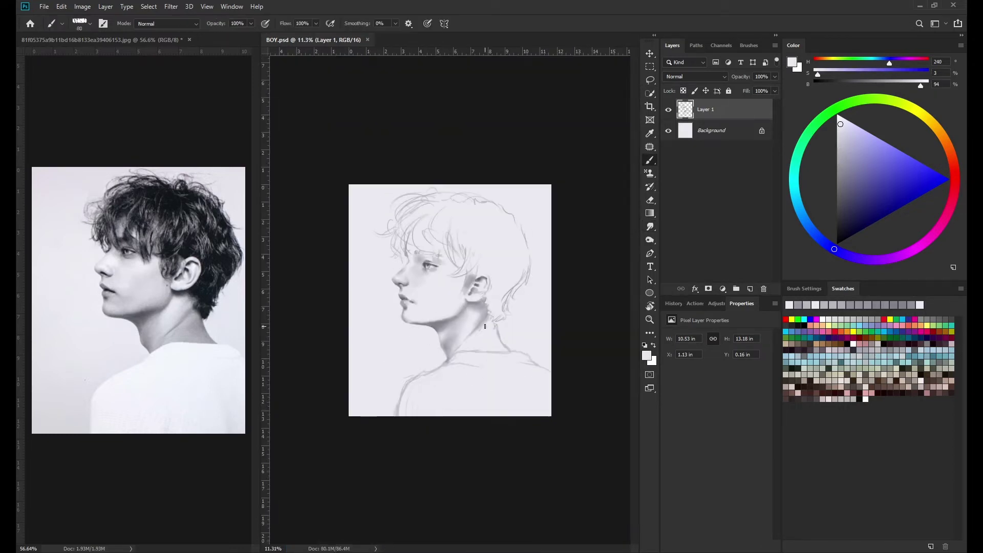
# Paint broad darker grey shading on the neck with a larger brush.
pyautogui.scroll(1, 461, 350)
pyautogui.keyDown('alt'); pyautogui.click(461, 350); pyautogui.keyUp('alt')
pyautogui.press(']')
pyautogui.press(']')
pyautogui.keyDown('alt'); pyautogui.click(495, 307); pyautogui.keyUp('alt')
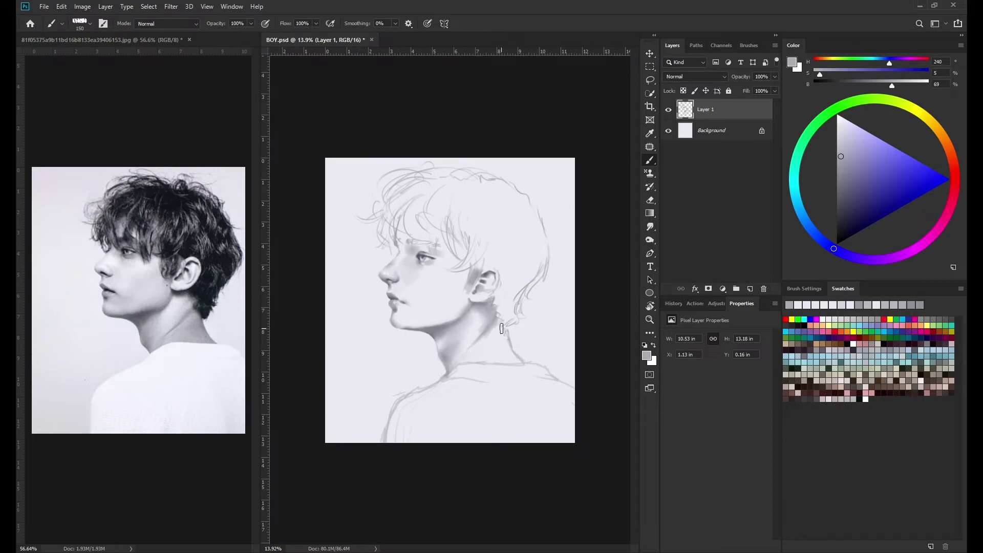
pyautogui.moveTo(495, 308); pyautogui.dragTo(504, 335)
pyautogui.press('r')
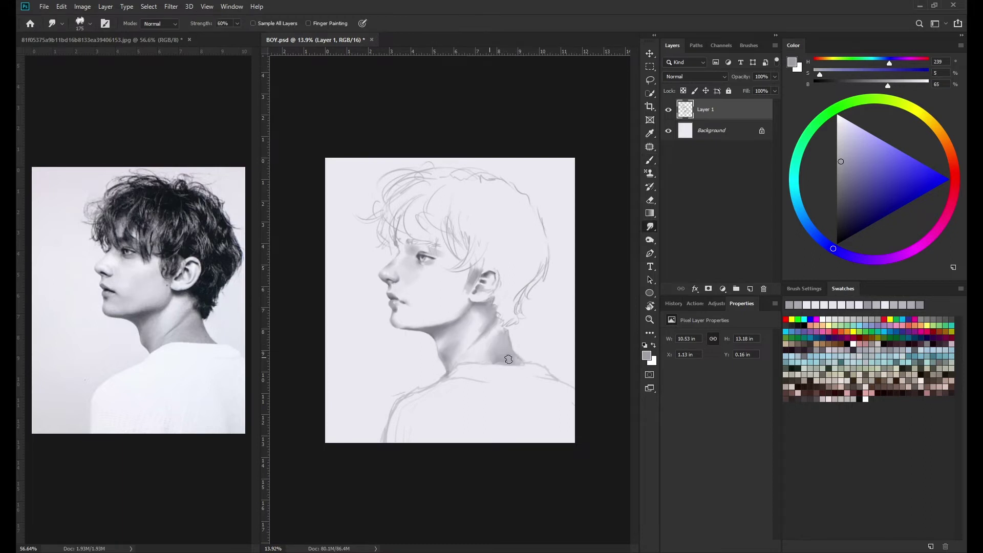
pyautogui.press('b')
# Paint grey shading into the hair above the eye.
pyautogui.keyDown('alt'); pyautogui.click(476, 353); pyautogui.keyUp('alt')
pyautogui.scroll(-2, 461, 348)
pyautogui.scroll(3, 451, 323)
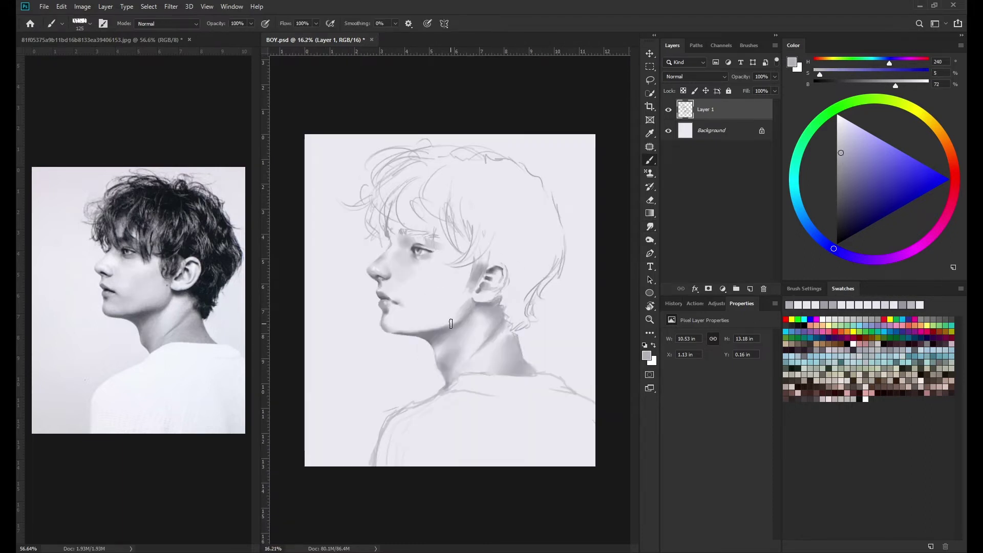
pyautogui.moveTo(451, 223); pyautogui.dragTo(424, 242)
pyautogui.press('r')
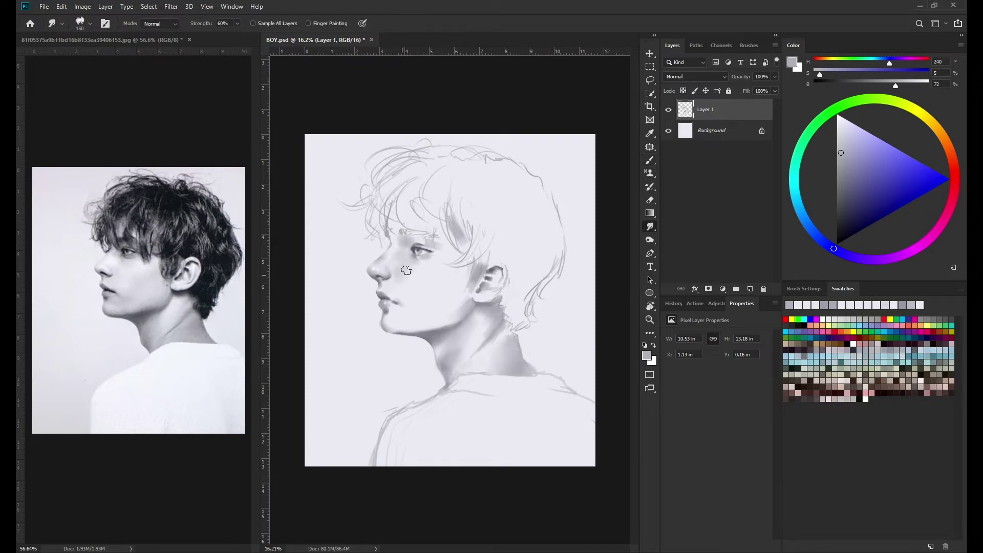
pyautogui.press('b')
pyautogui.press('r')
pyautogui.scroll(2, 408, 315)
pyautogui.press('b')
# Sample light, mid and darker greys from the face for further touch-ups.
pyautogui.keyDown('alt'); pyautogui.click(409, 315); pyautogui.keyUp('alt')
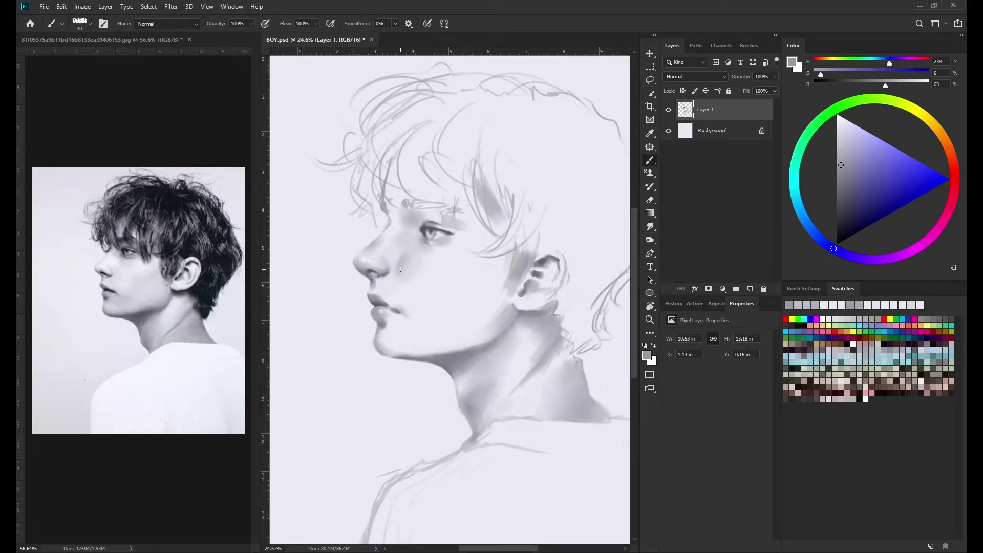
pyautogui.scroll(-2, 410, 307)
pyautogui.scroll(2, 417, 259)
pyautogui.keyDown('alt'); pyautogui.click(439, 281); pyautogui.keyUp('alt')
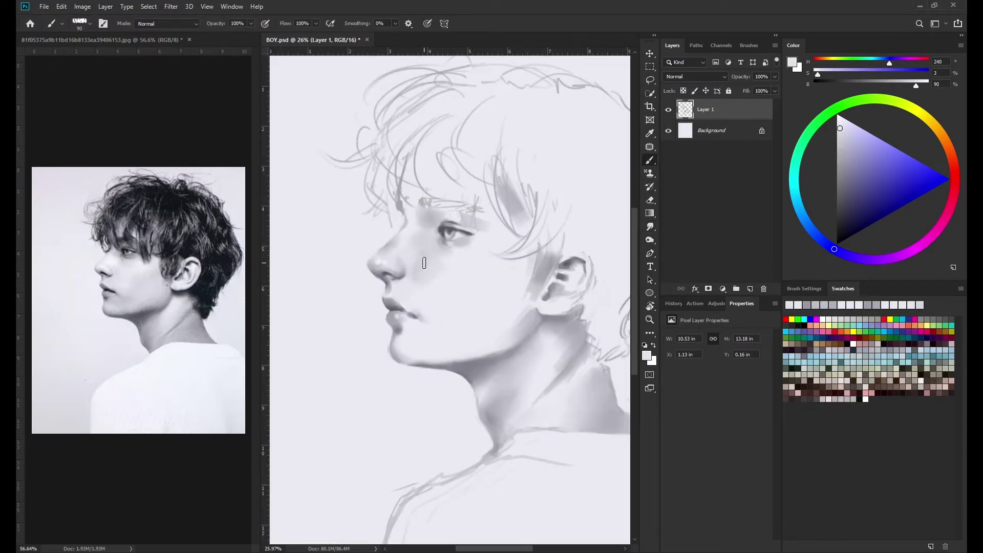
pyautogui.keyDown('alt'); pyautogui.click(425, 261); pyautogui.keyUp('alt')
pyautogui.press('r')
pyautogui.scroll(-2, 421, 249)
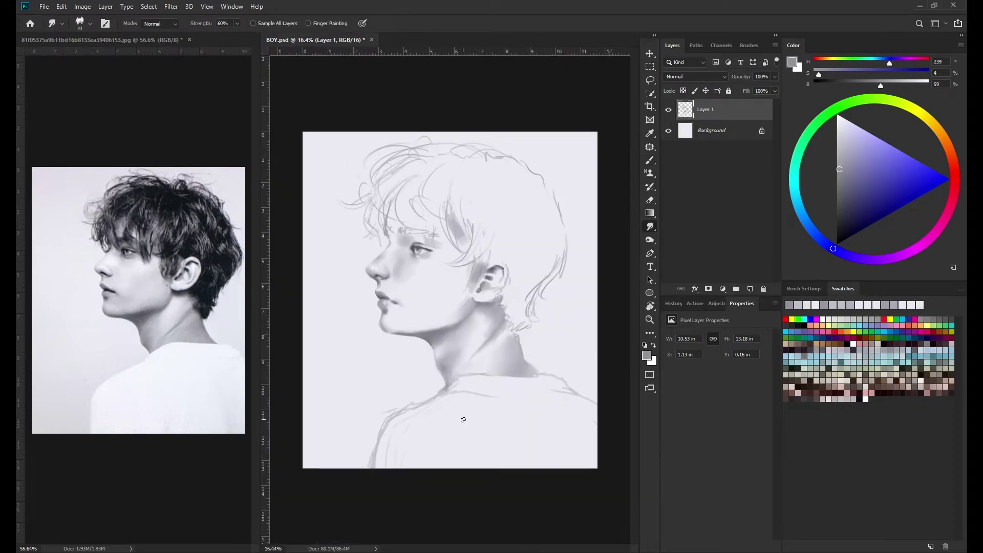
pyautogui.press('b')
pyautogui.scroll(2, 404, 282)
pyautogui.scroll(1, 394, 291)
pyautogui.keyDown('alt'); pyautogui.click(395, 291); pyautogui.keyUp('alt')
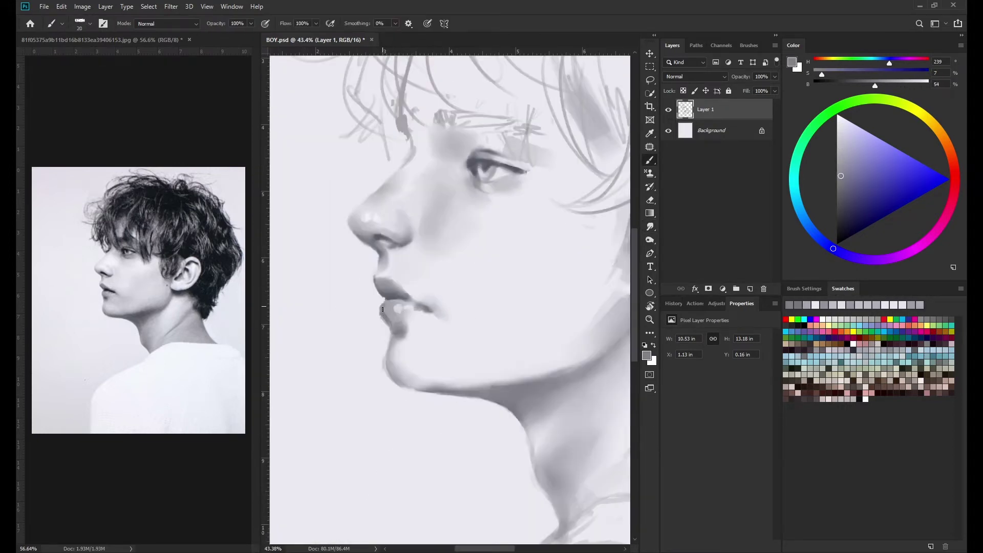
pyautogui.keyDown('alt'); pyautogui.click(382, 307); pyautogui.keyUp('alt')
# Save the painting, then duplicate Layer 1 and hide the original layer.
pyautogui.press('r')
pyautogui.scroll(-4, 423, 302)
pyautogui.hotkey('ctrl', 's')
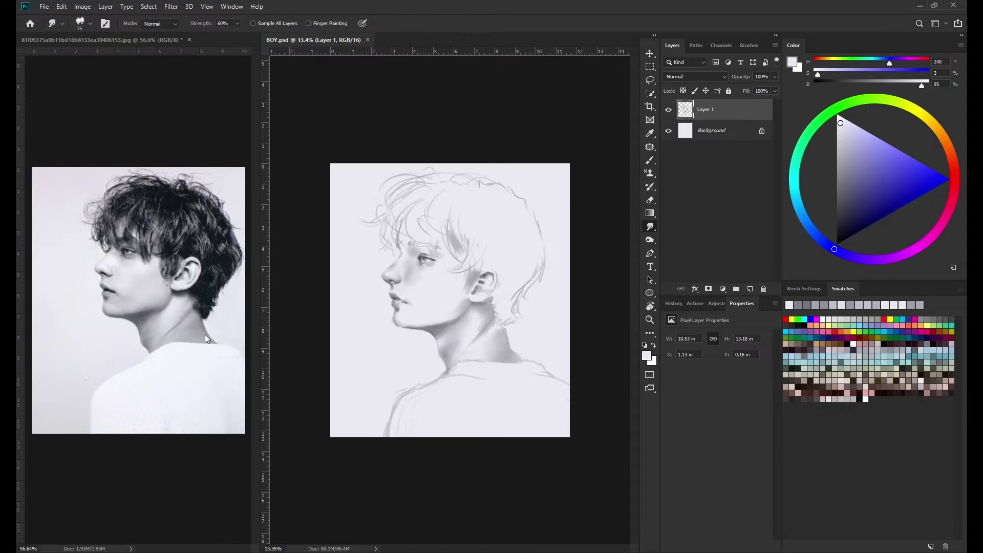
pyautogui.scroll(2, 451, 302)
pyautogui.hotkey('ctrl', 'j')
pyautogui.click(668, 131)
# Lasso the eye, adjust it with free transform, apply and deselect.
pyautogui.hotkey('ctrl', 't')
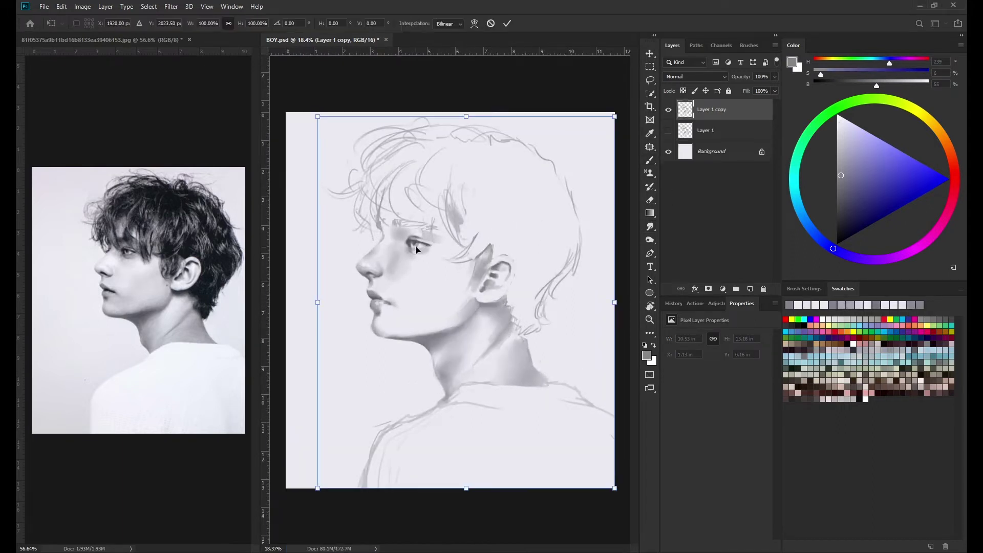
pyautogui.press('l')
pyautogui.moveTo(449, 245)
pyautogui.mouseDown()
pyautogui.moveTo(387, 235)
pyautogui.moveTo(427, 228)
pyautogui.mouseUp()
pyautogui.hotkey('ctrl', 't')
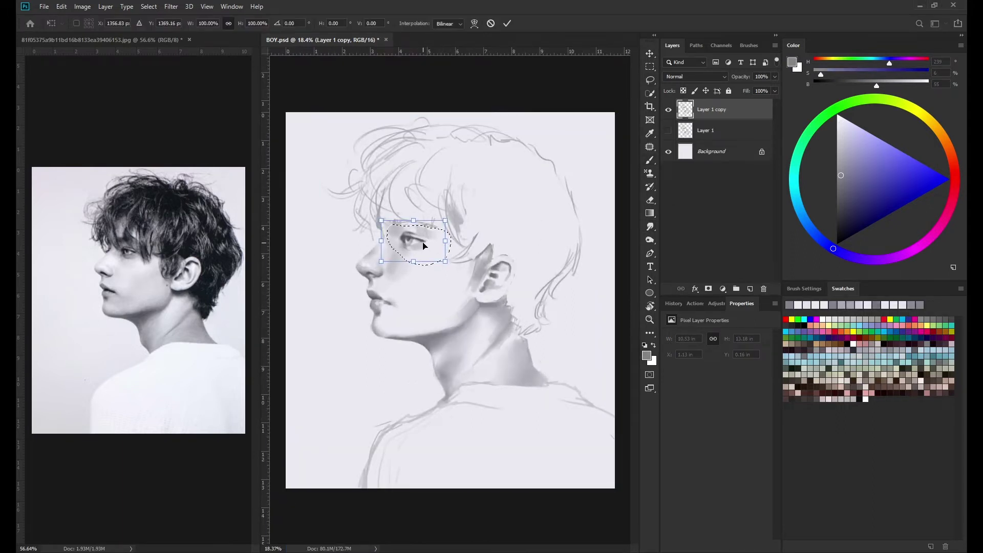
pyautogui.press('Return')
pyautogui.hotkey('ctrl', 'd')
# Sample shadow and mid greys around the eye and shrink the brush for detail.
pyautogui.press('r')
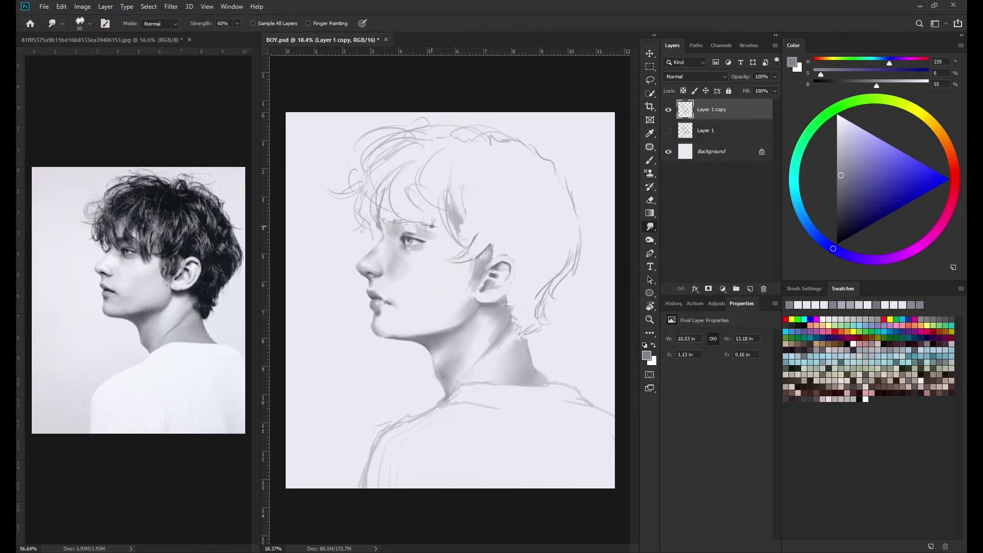
pyautogui.scroll(4, 411, 255)
pyautogui.press('b')
pyautogui.keyDown('alt'); pyautogui.click(450, 220); pyautogui.keyUp('alt')
pyautogui.scroll(1, 464, 226)
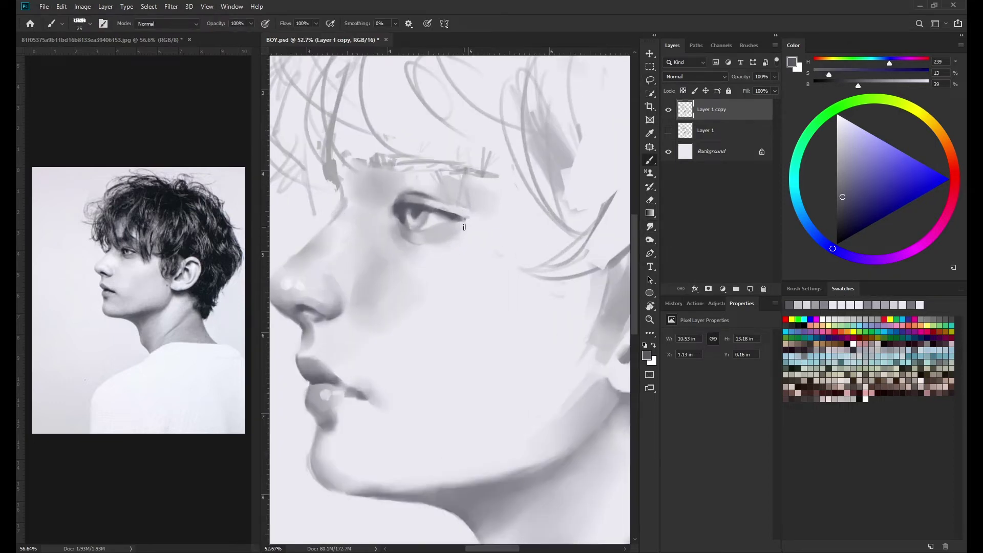
pyautogui.scroll(-3, 435, 214)
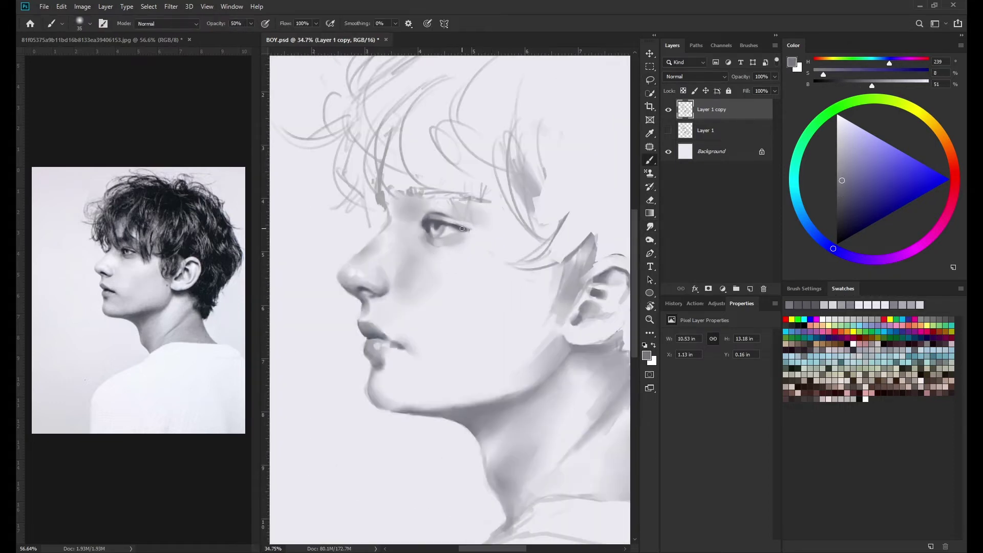
pyautogui.keyDown('alt'); pyautogui.click(451, 215); pyautogui.keyUp('alt')
pyautogui.scroll(3, 454, 207)
pyautogui.press(']')
pyautogui.press('[')
pyautogui.press('[')
pyautogui.press('[')
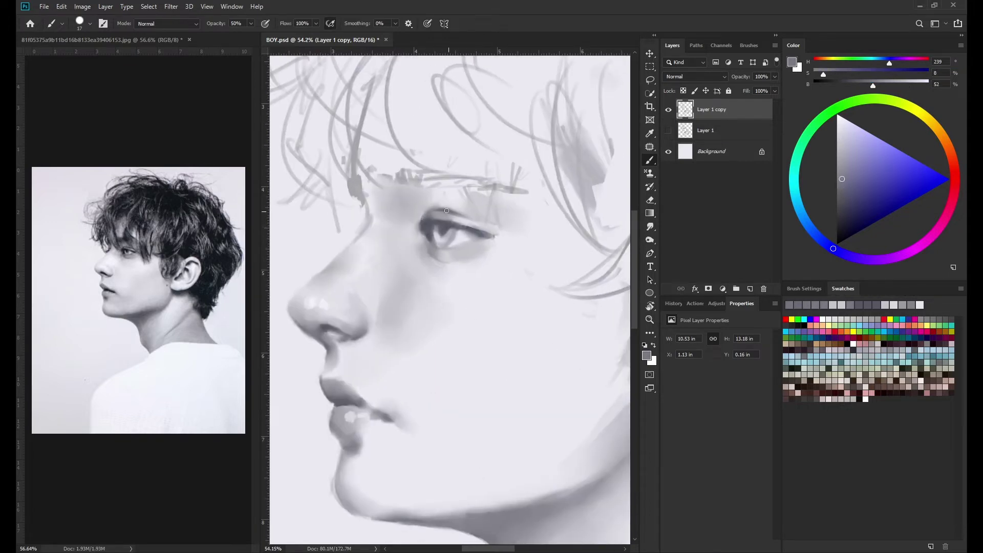
# Pick darker and lighter eyelid greys with a fine brush for the upper lid.
pyautogui.keyDown('alt'); pyautogui.click(443, 209); pyautogui.keyUp('alt')
pyautogui.keyDown('alt'); pyautogui.click(443, 214); pyautogui.keyUp('alt')
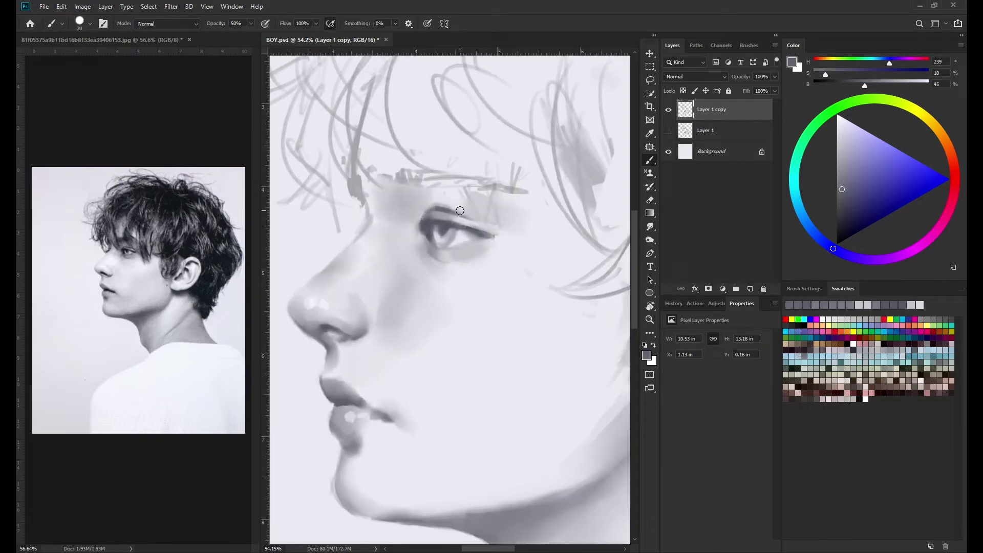
pyautogui.press('[')
pyautogui.press('[')
pyautogui.press('[')
pyautogui.keyDown('alt'); pyautogui.click(420, 230); pyautogui.keyUp('alt')
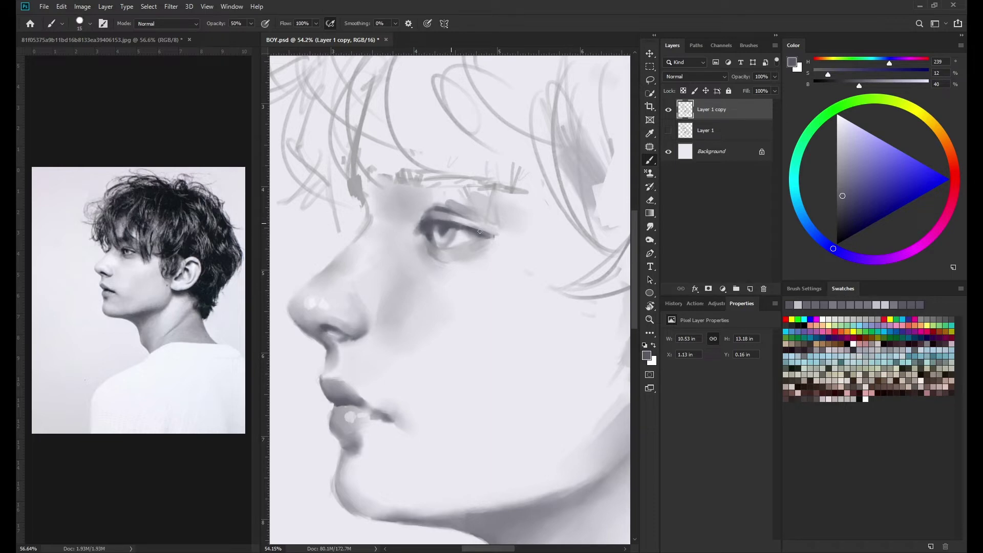
pyautogui.keyDown('alt'); pyautogui.click(450, 222); pyautogui.keyUp('alt')
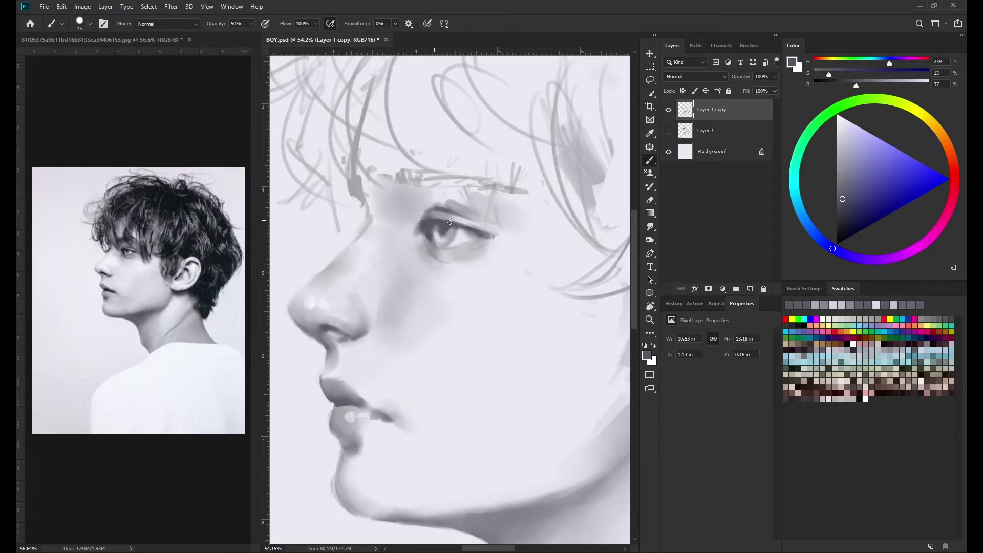
pyautogui.scroll(-2, 468, 286)
# Sample near-white and mid cheek greys with a larger brush for shading around the eye.
pyautogui.keyDown('alt'); pyautogui.click(515, 251); pyautogui.keyUp('alt')
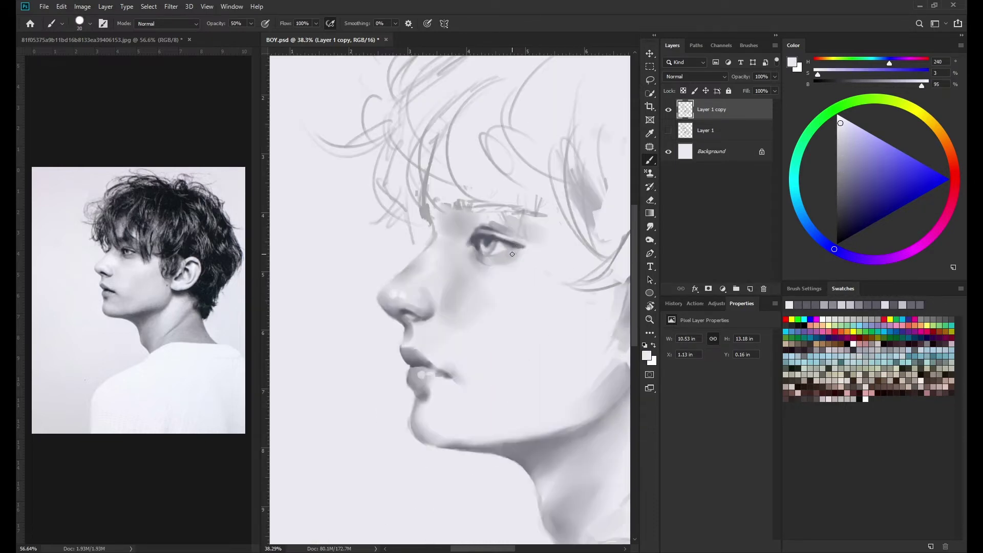
pyautogui.press(']')
pyautogui.press(']')
pyautogui.press(']')
pyautogui.keyDown('alt'); pyautogui.click(477, 232); pyautogui.keyUp('alt')
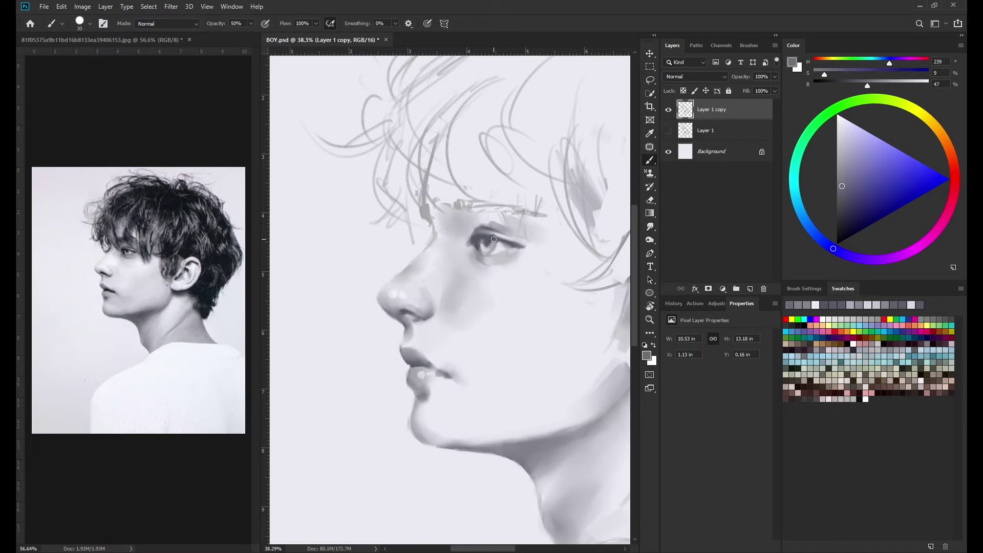
pyautogui.press('r')
pyautogui.press('b')
pyautogui.keyDown('alt'); pyautogui.click(486, 232); pyautogui.keyUp('alt')
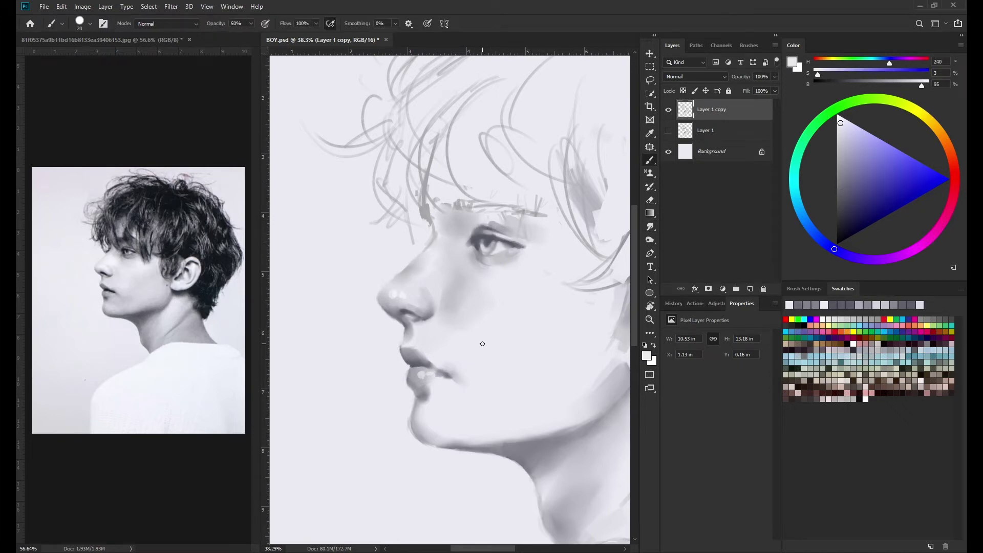
pyautogui.scroll(-1, 482, 344)
pyautogui.press(']')
pyautogui.press(']')
pyautogui.keyDown('alt'); pyautogui.click(523, 256); pyautogui.keyUp('alt')
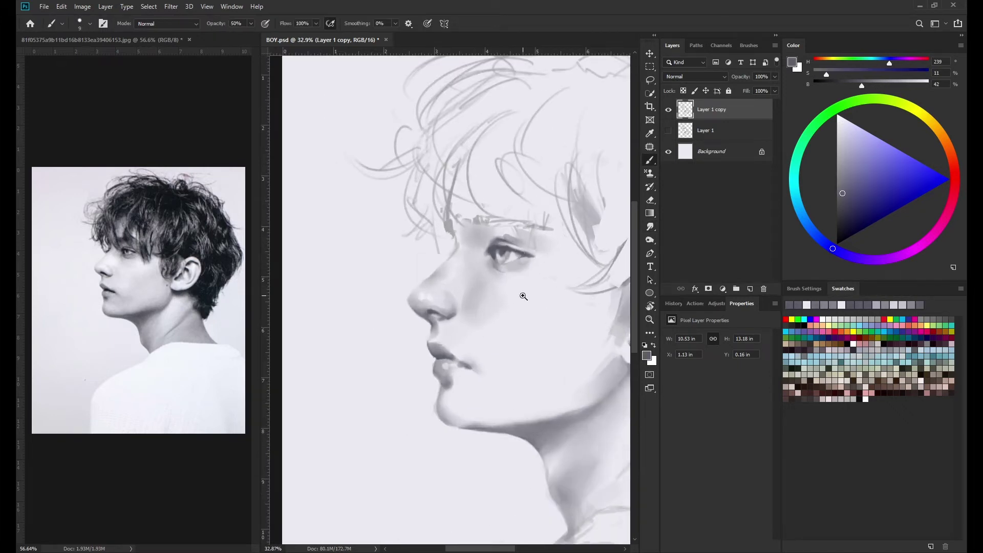
# Sample light and near-white face greys for the cheek and nose highlight.
pyautogui.scroll(-3, 523, 296)
pyautogui.scroll(3, 472, 224)
pyautogui.keyDown('alt'); pyautogui.click(472, 224); pyautogui.keyUp('alt')
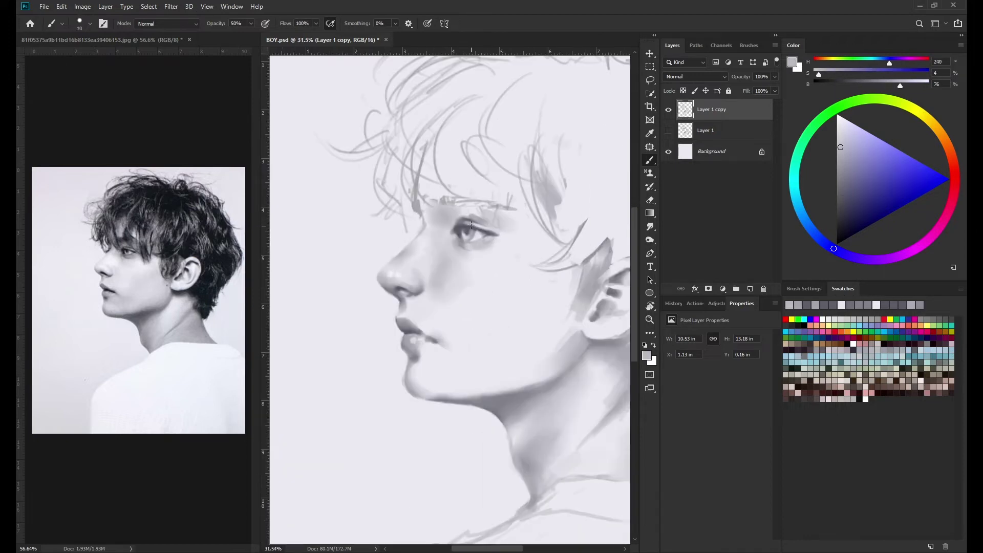
pyautogui.keyDown('alt'); pyautogui.click(472, 224); pyautogui.keyUp('alt')
pyautogui.scroll(3, 468, 233)
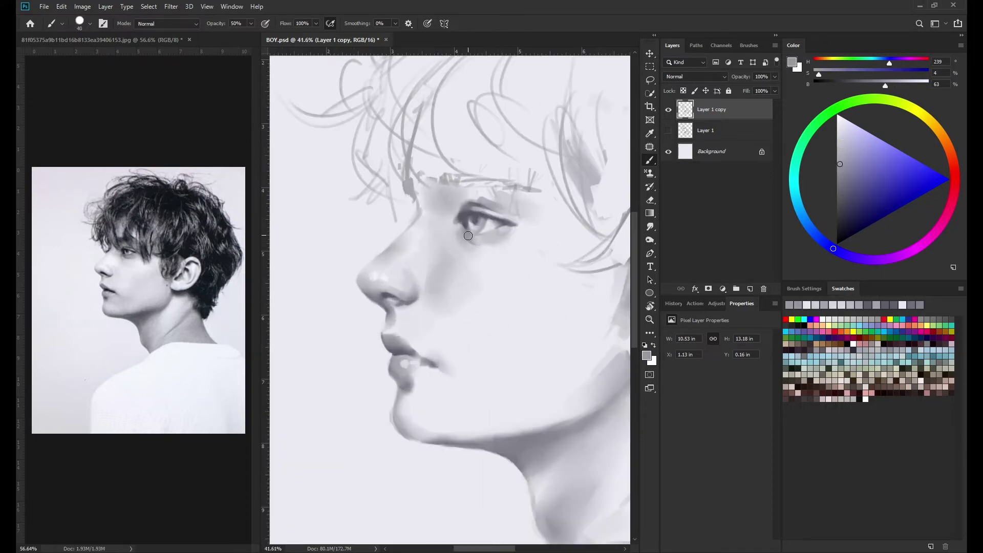
pyautogui.keyDown('alt'); pyautogui.click(494, 284); pyautogui.keyUp('alt')
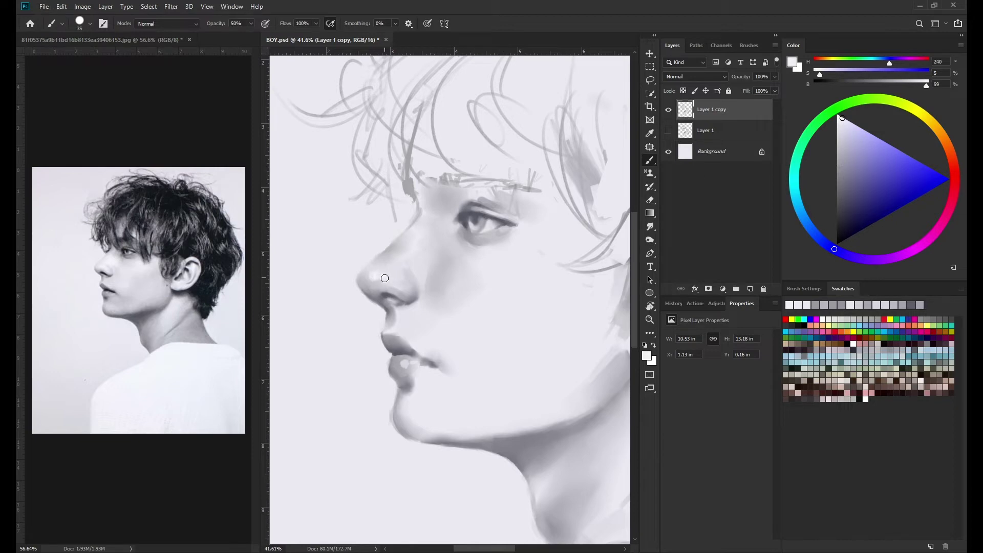
# Repaint the jawline shading with a larger brush and mid-grey tones.
pyautogui.press(']')
pyautogui.press(']')
pyautogui.press(']')
pyautogui.scroll(-3, 472, 347)
pyautogui.keyDown('alt'); pyautogui.click(446, 328); pyautogui.keyUp('alt')
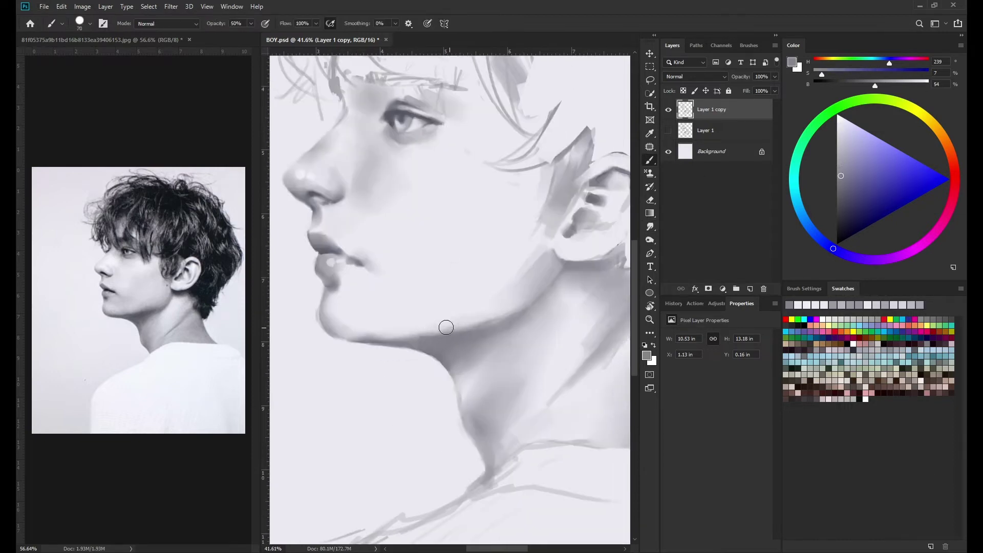
pyautogui.moveTo(487, 343); pyautogui.dragTo(430, 328)
pyautogui.keyDown('alt'); pyautogui.click(450, 325); pyautogui.keyUp('alt')
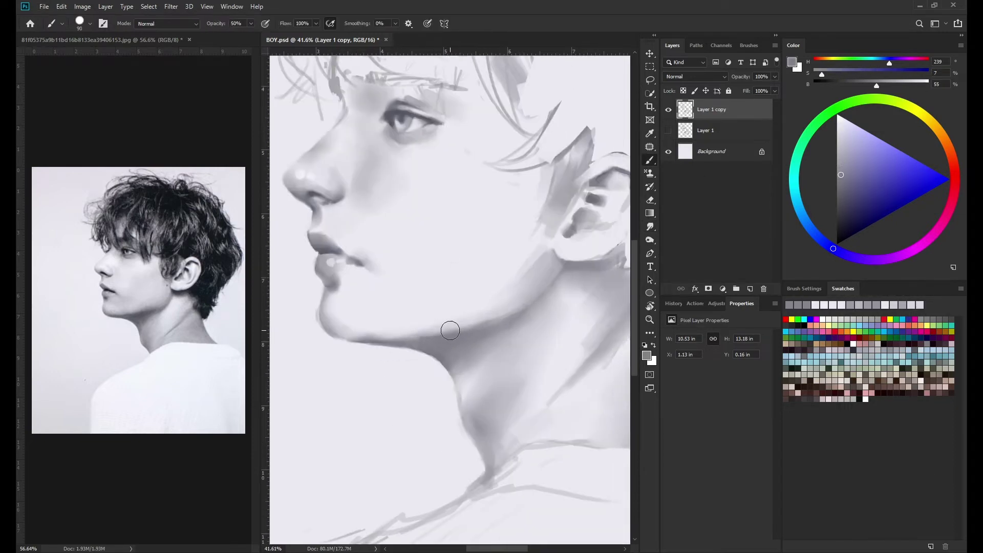
pyautogui.press('[')
# Sample darker shadow and ear greys while shrinking the brush for ear detail.
pyautogui.keyDown('alt'); pyautogui.click(416, 342); pyautogui.keyUp('alt')
pyautogui.press('[')
pyautogui.press('[')
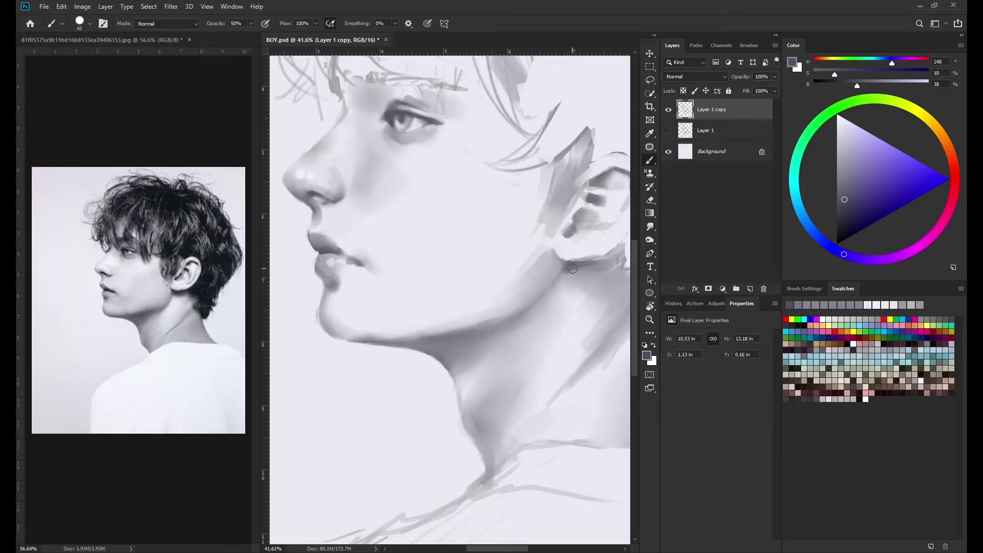
pyautogui.keyDown('alt'); pyautogui.click(586, 207); pyautogui.keyUp('alt')
pyautogui.press('[')
pyautogui.press('[')
pyautogui.keyDown('alt'); pyautogui.click(589, 205); pyautogui.keyUp('alt')
pyautogui.press('[')
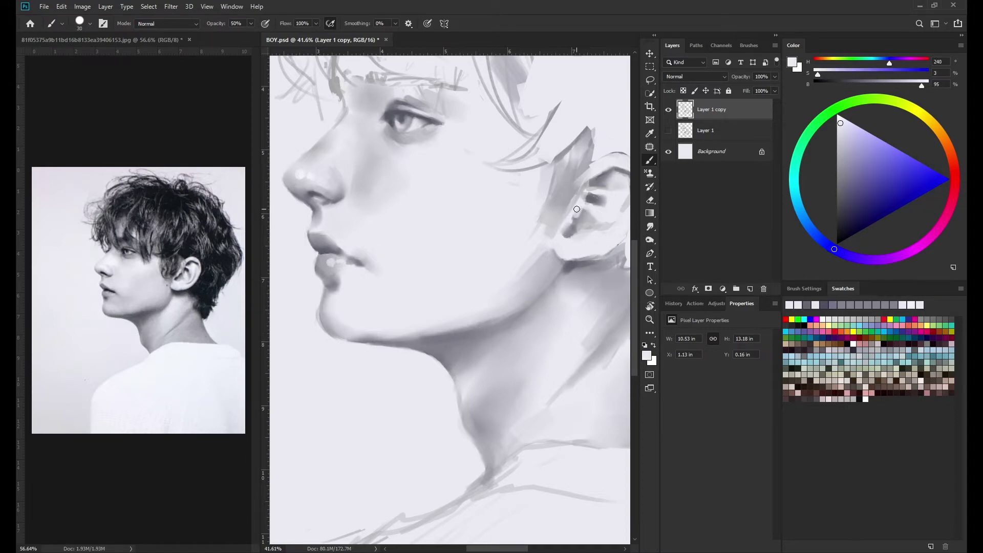
# Center the ear in view and sample dark, mid and light greys around it.
pyautogui.moveTo(595, 189); pyautogui.dragTo(541, 198)
pyautogui.keyDown('alt'); pyautogui.click(542, 198); pyautogui.keyUp('alt')
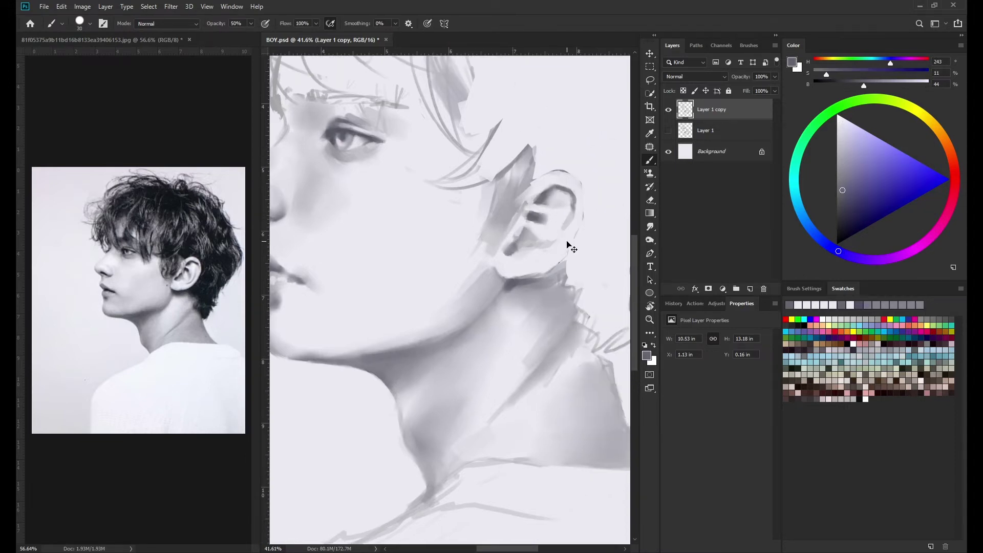
pyautogui.keyDown('alt'); pyautogui.click(548, 255); pyautogui.keyUp('alt')
pyautogui.press(']')
pyautogui.press(']')
pyautogui.keyDown('alt'); pyautogui.click(557, 199); pyautogui.keyUp('alt')
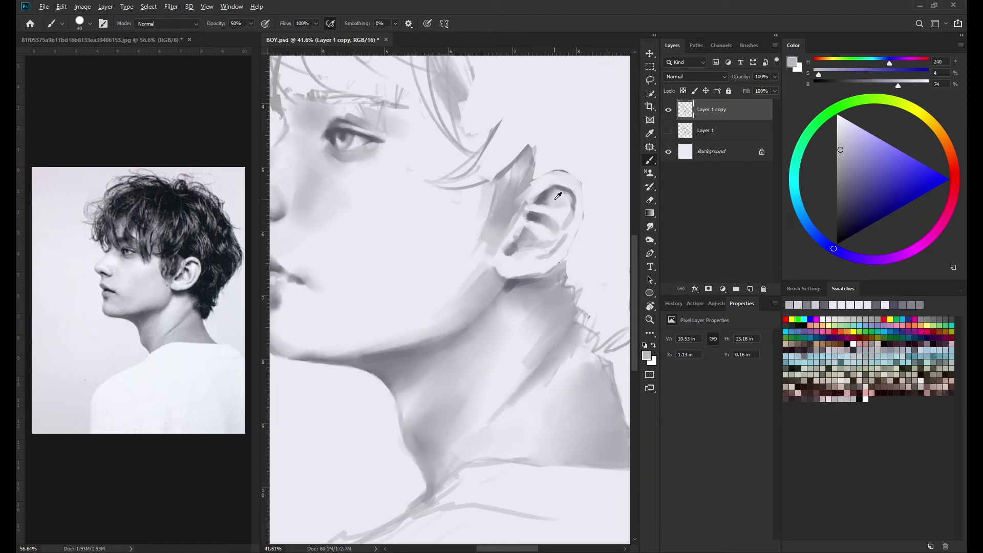
pyautogui.keyDown('alt'); pyautogui.click(576, 201); pyautogui.keyUp('alt')
# Paint strokes above the ear and sample lighter tones beside it.
pyautogui.press('r')
pyautogui.press('b')
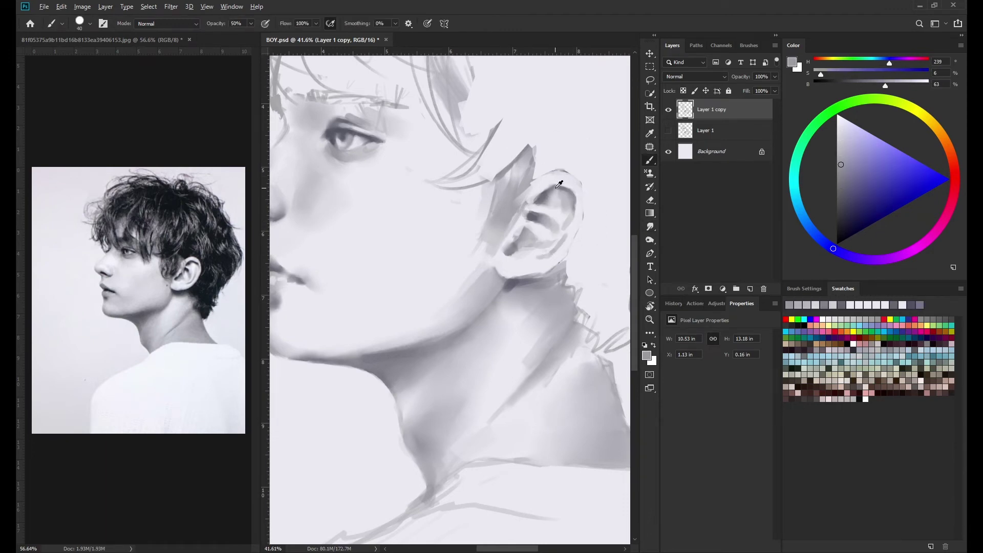
pyautogui.moveTo(535, 177); pyautogui.dragTo(538, 165)
pyautogui.scroll(1, 512, 276)
pyautogui.keyDown('alt'); pyautogui.click(542, 226); pyautogui.keyUp('alt')
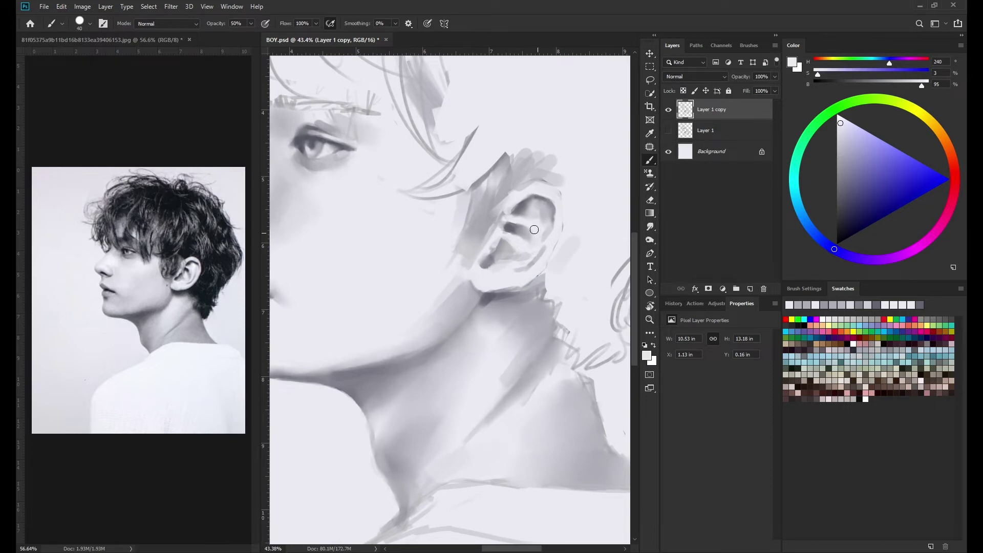
pyautogui.keyDown('alt'); pyautogui.click(543, 240); pyautogui.keyUp('alt')
# Touch up the ear's outer edge with near-white highlights and a larger brush.
pyautogui.keyDown('alt'); pyautogui.click(516, 240); pyautogui.keyUp('alt')
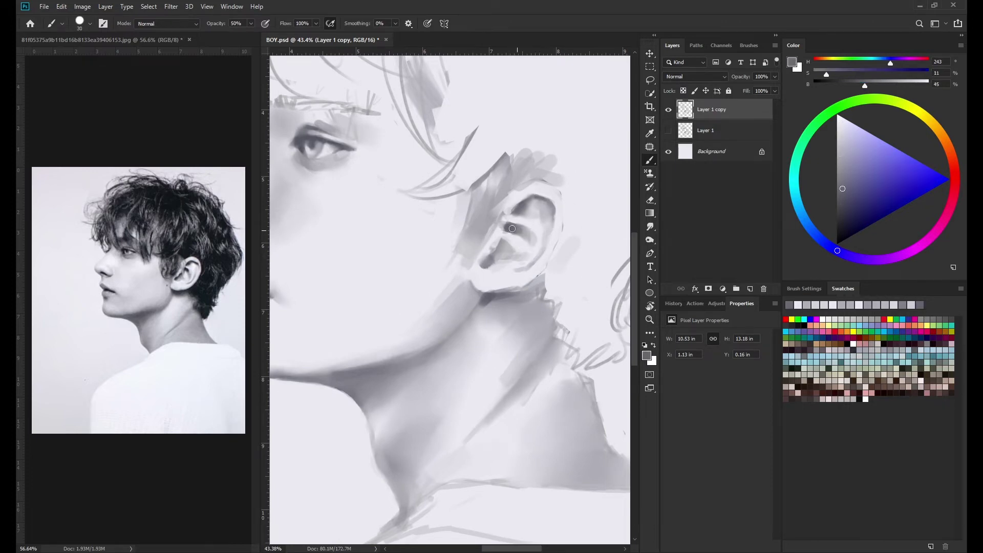
pyautogui.keyDown('alt'); pyautogui.click(533, 214); pyautogui.keyUp('alt')
pyautogui.press(']')
pyautogui.press(']')
pyautogui.press(']')
pyautogui.keyDown('alt'); pyautogui.click(549, 224); pyautogui.keyUp('alt')
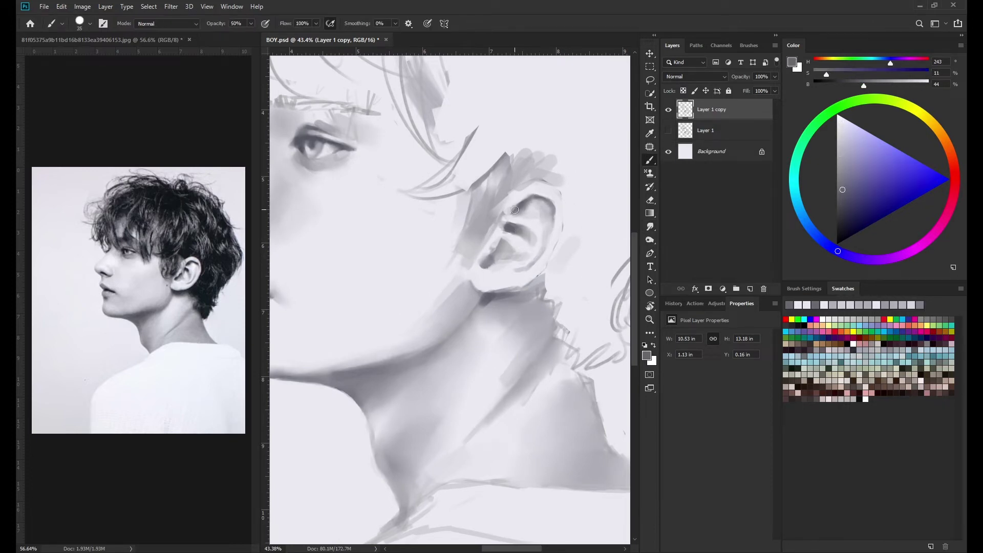
pyautogui.moveTo(509, 212); pyautogui.dragTo(523, 201)
# Blend the ear with the Smudge tool, then return to the Brush and zoom out.
pyautogui.press('r')
pyautogui.scroll(-3, 458, 295)
pyautogui.scroll(3, 459, 295)
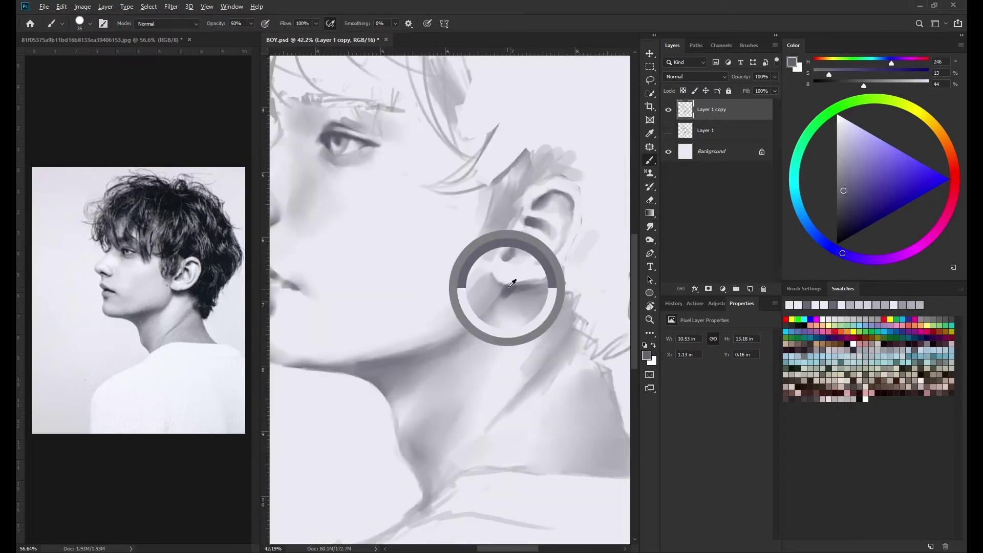
pyautogui.press('b')
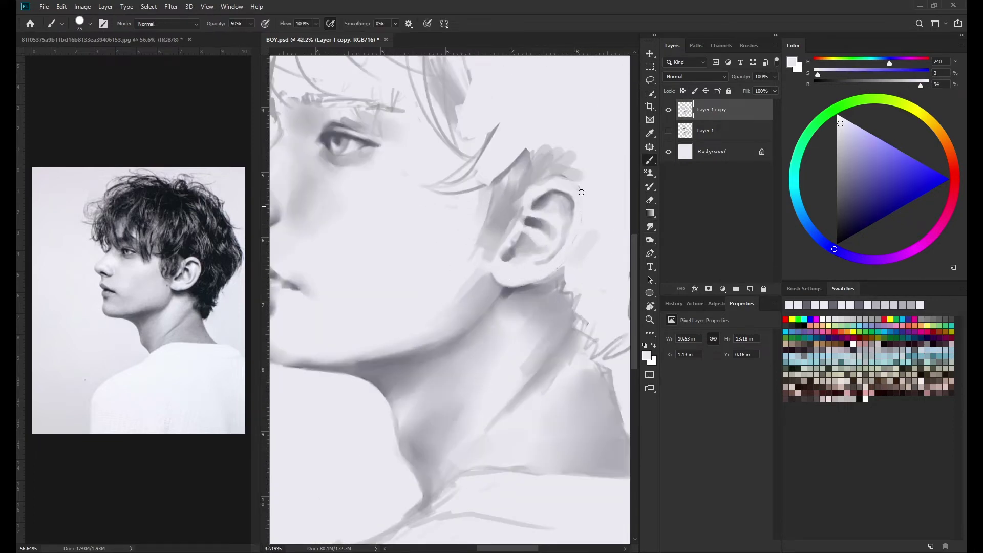
pyautogui.scroll(-4, 582, 192)
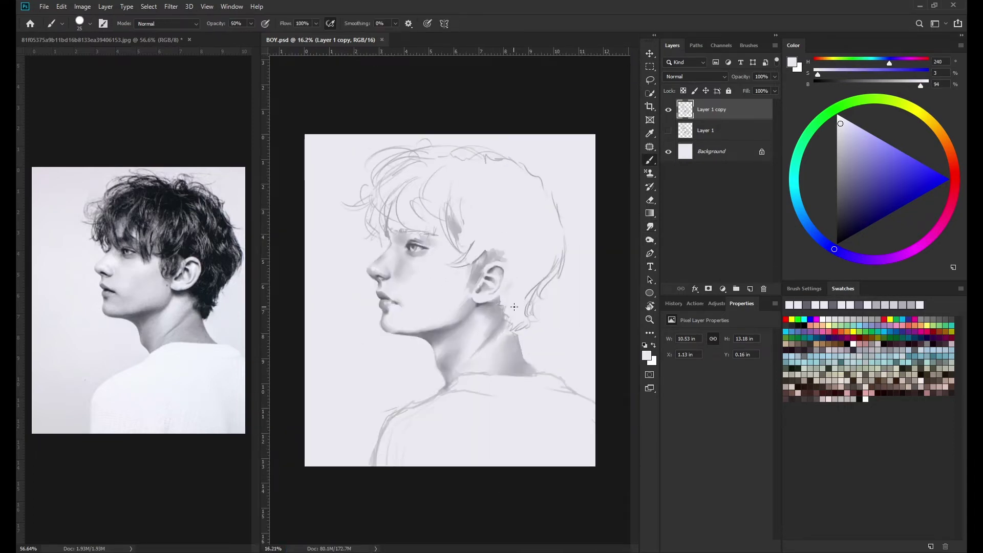
# Sample neck greys and paint a stroke down the back of the neck.
pyautogui.keyDown('alt'); pyautogui.click(431, 331); pyautogui.keyUp('alt')
pyautogui.scroll(2, 432, 331)
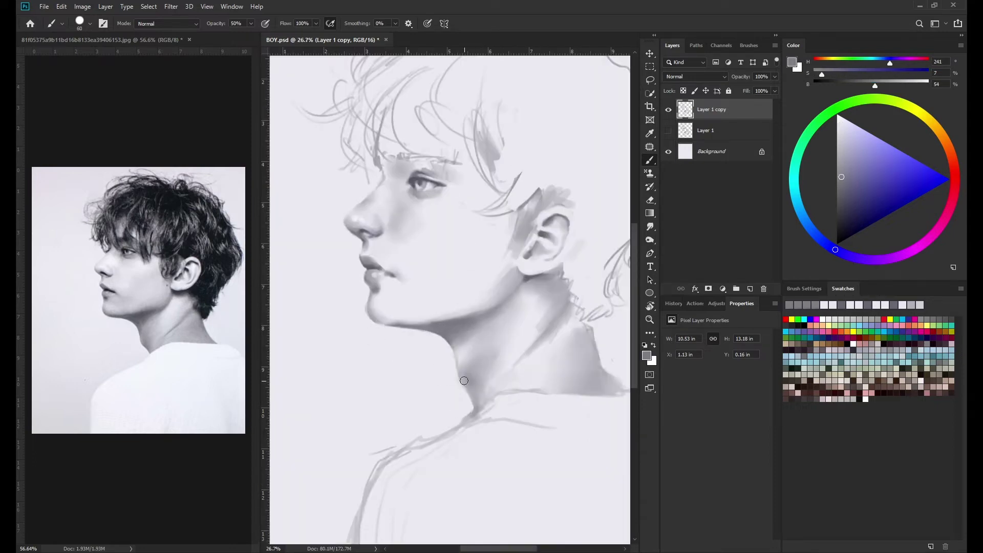
pyautogui.keyDown('alt'); pyautogui.click(563, 323); pyautogui.keyUp('alt')
pyautogui.press('r')
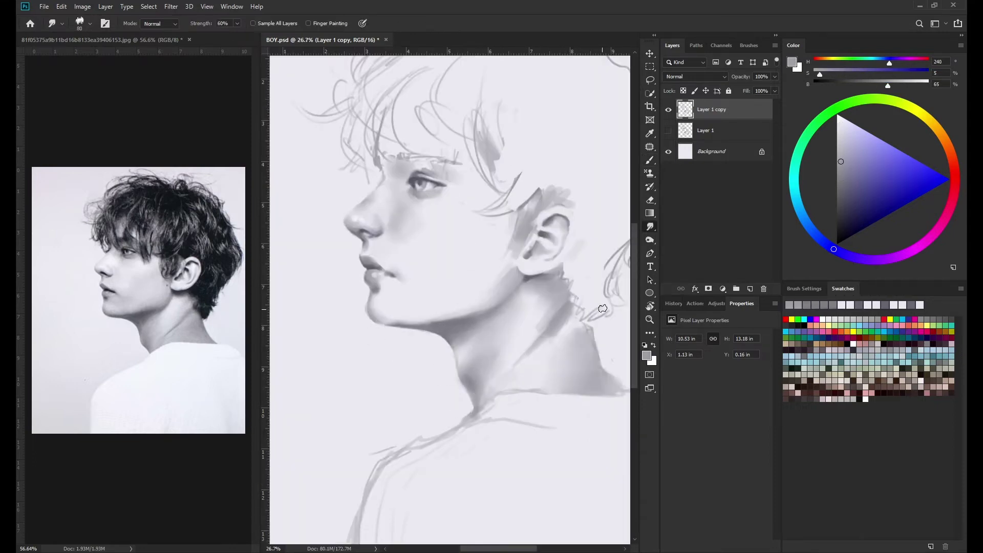
pyautogui.press('b')
pyautogui.moveTo(584, 341); pyautogui.dragTo(586, 372)
pyautogui.scroll(-2, 584, 358)
# Alternate painting and smudging to blend the neck shadow with light and mid greys.
pyautogui.keyDown('alt'); pyautogui.click(494, 331); pyautogui.keyUp('alt')
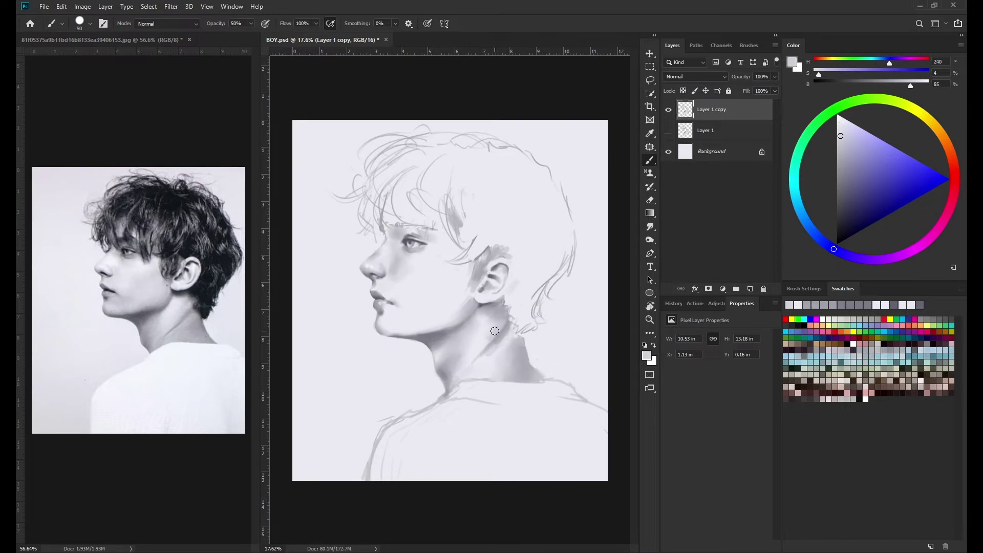
pyautogui.keyDown('alt'); pyautogui.click(489, 341); pyautogui.keyUp('alt')
pyautogui.press('r')
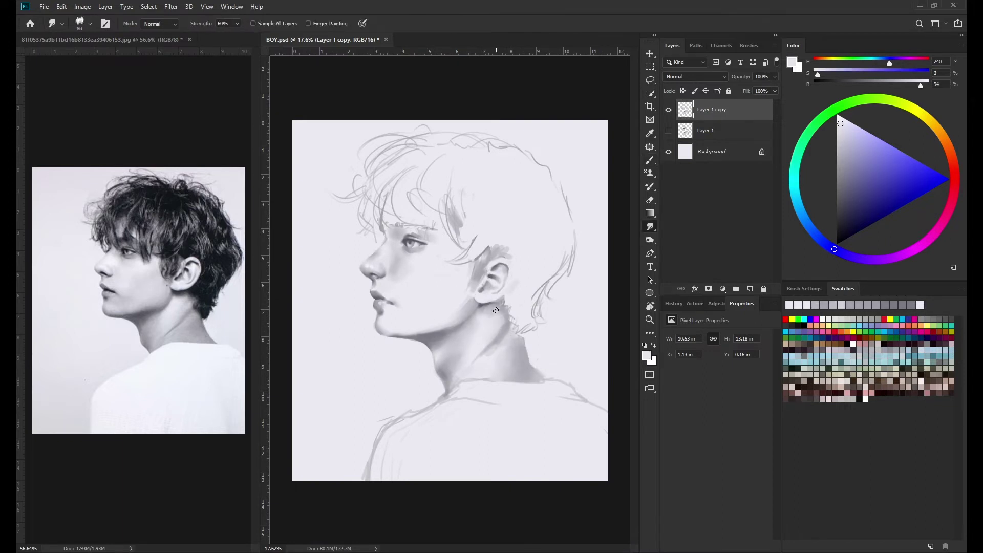
pyautogui.press('b')
pyautogui.keyDown('alt'); pyautogui.click(494, 336); pyautogui.keyUp('alt')
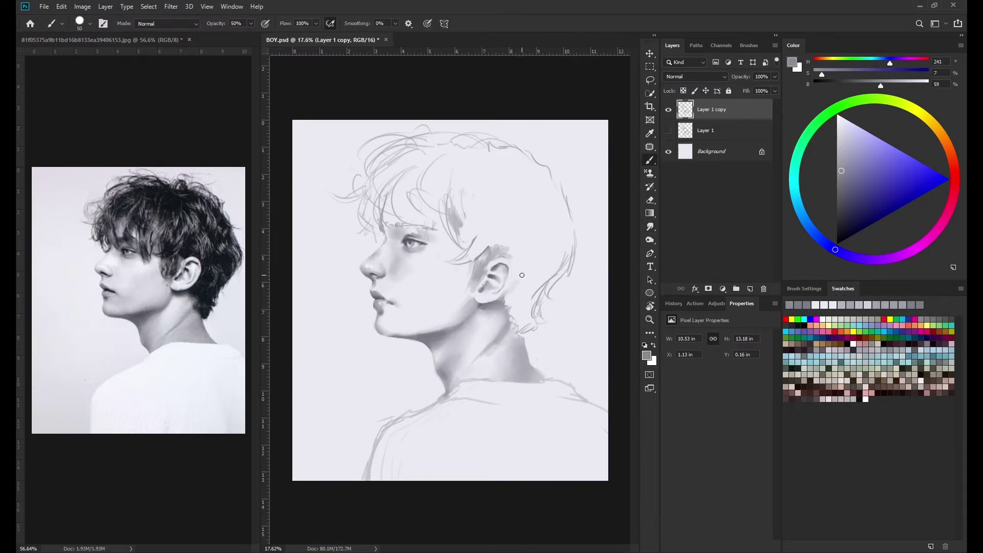
pyautogui.press('r')
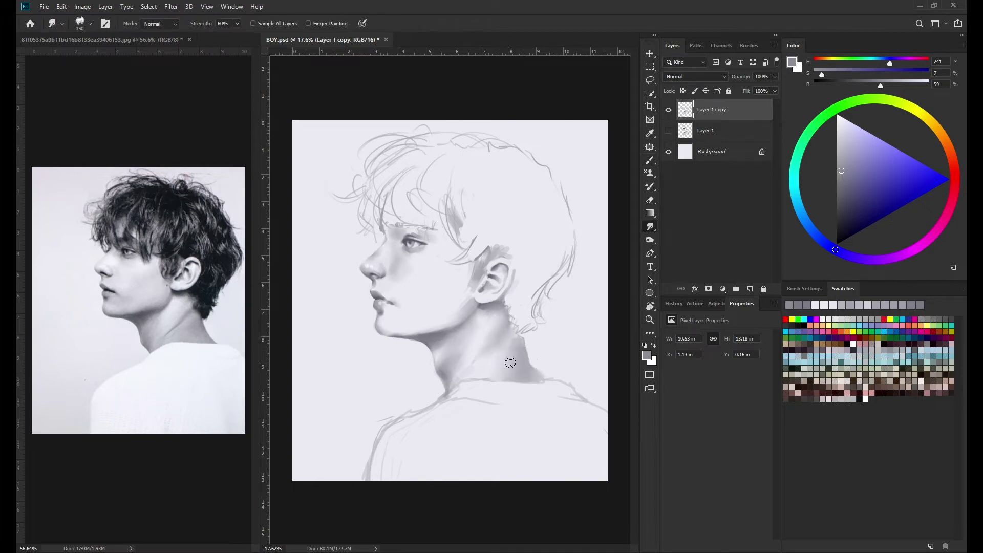
pyautogui.press('b')
# Refine the neck shadow with a smaller brush and erase stray marks.
pyautogui.keyDown('alt'); pyautogui.click(482, 352); pyautogui.keyUp('alt')
pyautogui.press('[')
pyautogui.press('[')
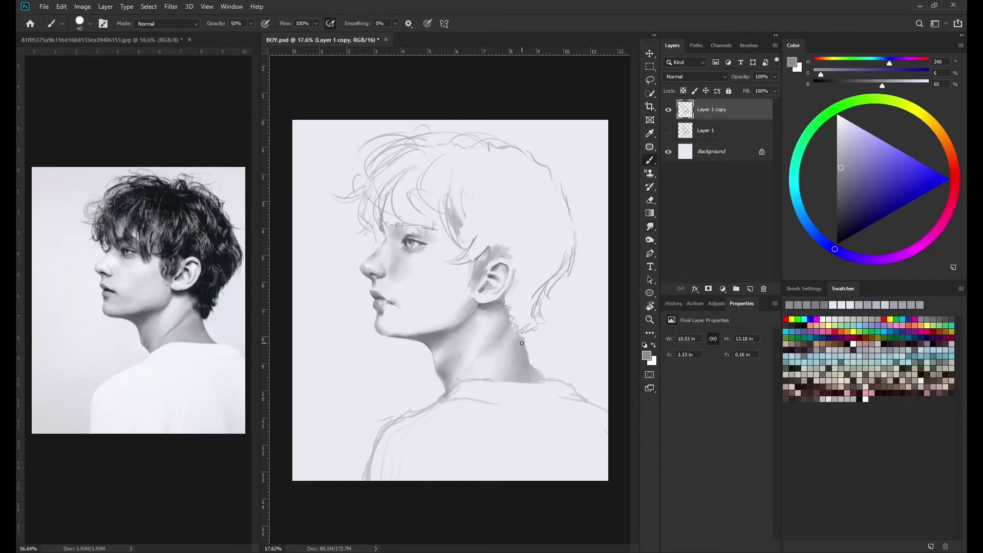
pyautogui.press('e')
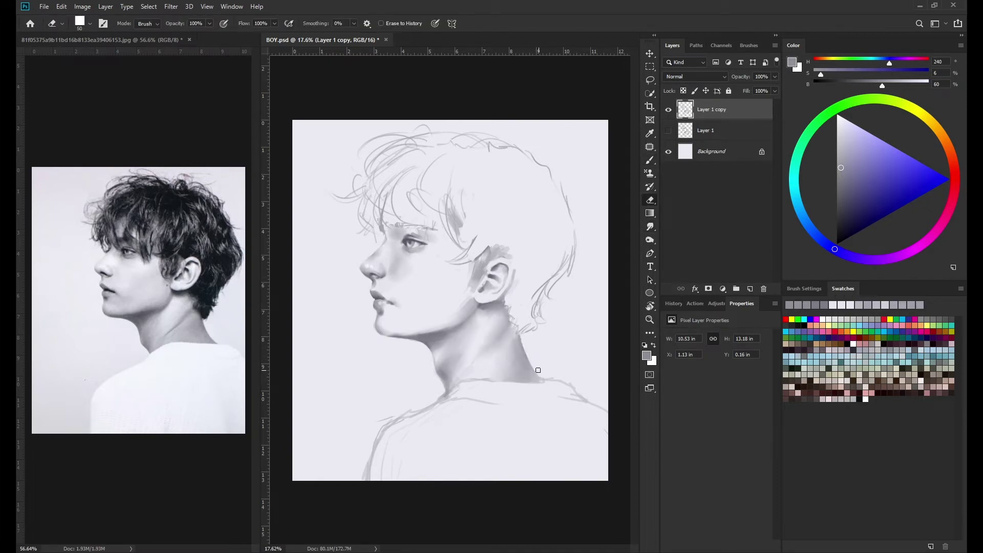
pyautogui.press('b')
pyautogui.keyDown('alt'); pyautogui.click(538, 370); pyautogui.keyUp('alt')
pyautogui.scroll(-3, 461, 308)
pyautogui.scroll(4, 425, 333)
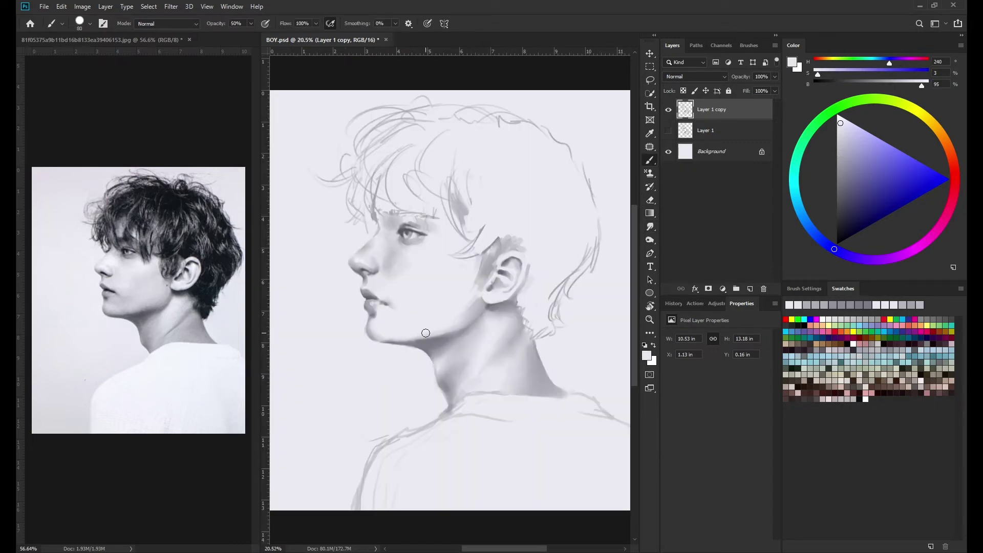
pyautogui.keyDown('alt'); pyautogui.click(396, 338); pyautogui.keyUp('alt')
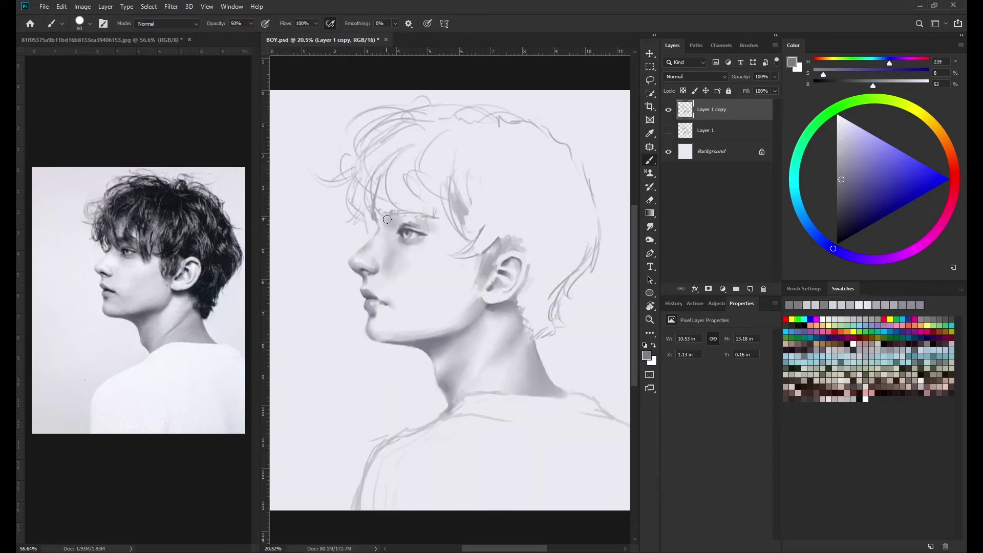
# Block in the hair mass with large mid-grey strokes from brow to ear.
pyautogui.press(']')
pyautogui.press(']')
pyautogui.press(']')
pyautogui.moveTo(460, 230); pyautogui.dragTo(436, 203)
pyautogui.press(']')
pyautogui.press(']')
pyautogui.press(']')
pyautogui.moveTo(409, 170)
pyautogui.mouseDown()
pyautogui.moveTo(440, 202)
pyautogui.moveTo(389, 153)
pyautogui.moveTo(461, 123)
pyautogui.mouseUp()
pyautogui.moveTo(483, 165)
pyautogui.mouseDown()
pyautogui.moveTo(497, 133)
pyautogui.moveTo(527, 231)
pyautogui.mouseUp()
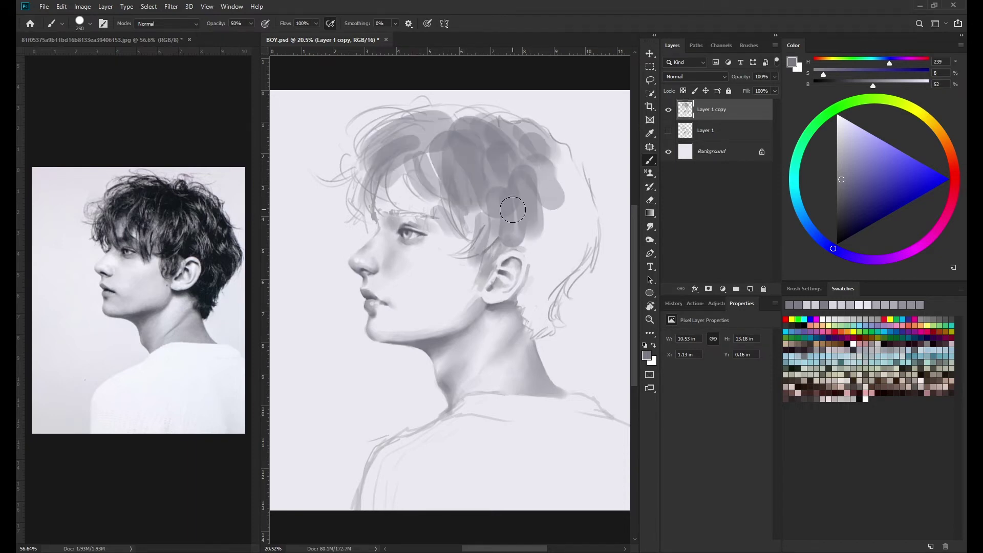
pyautogui.moveTo(559, 153)
pyautogui.mouseDown()
pyautogui.moveTo(527, 246)
pyautogui.moveTo(523, 299)
pyautogui.moveTo(554, 225)
pyautogui.mouseUp()
# Add finer grey strokes to the fringe and back of the hair.
pyautogui.press('[')
pyautogui.press('[')
pyautogui.press('[')
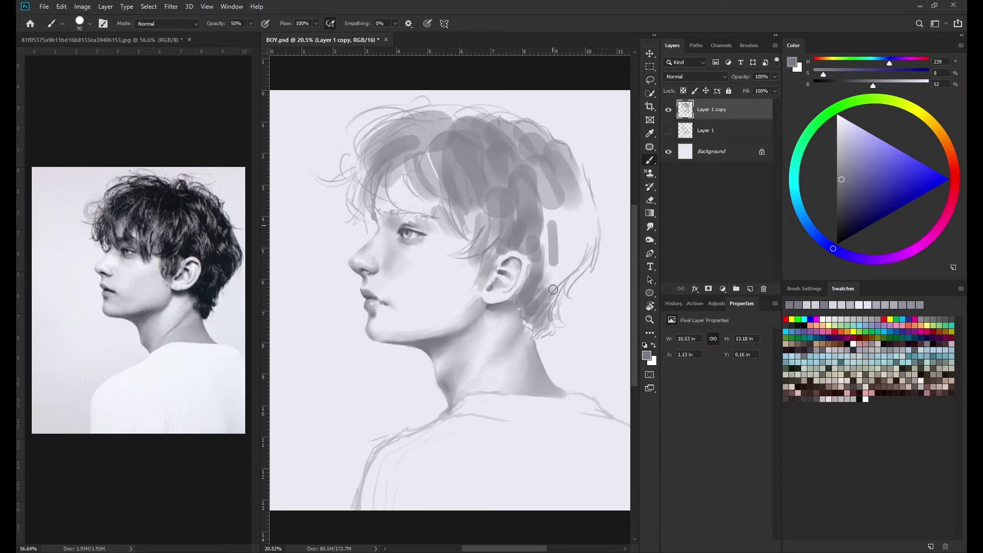
pyautogui.press('[')
pyautogui.press('[')
pyautogui.moveTo(543, 297)
pyautogui.mouseDown()
pyautogui.moveTo(589, 163)
pyautogui.moveTo(563, 287)
pyautogui.mouseUp()
pyautogui.moveTo(379, 164); pyautogui.dragTo(390, 200)
pyautogui.moveTo(425, 149); pyautogui.dragTo(454, 196)
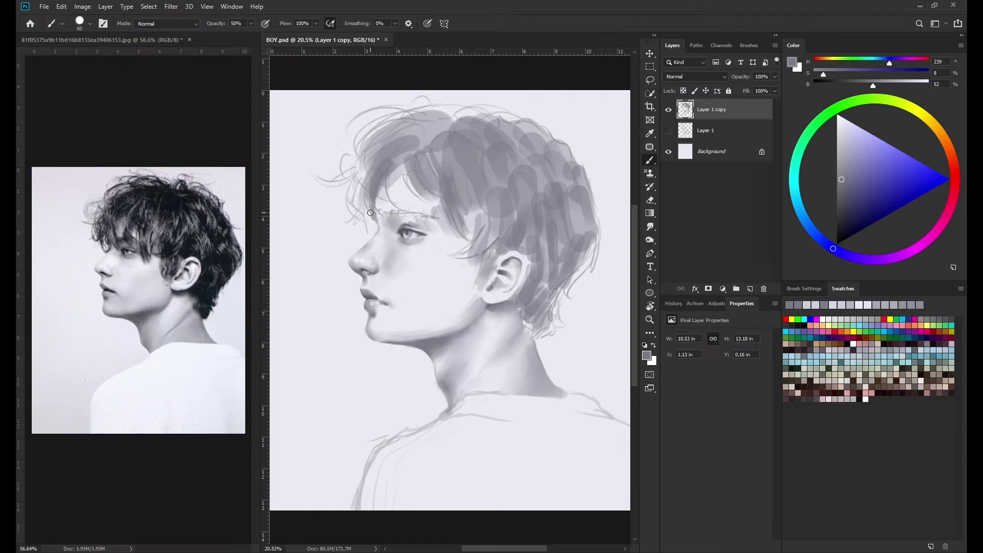
# Paint darker grey strokes over the upper fringe and crown.
pyautogui.keyDown('alt'); pyautogui.click(486, 155); pyautogui.keyUp('alt')
pyautogui.press(']')
pyautogui.press(']')
pyautogui.press(']')
pyautogui.moveTo(425, 121)
pyautogui.mouseDown()
pyautogui.moveTo(379, 158)
pyautogui.moveTo(445, 121)
pyautogui.moveTo(476, 164)
pyautogui.moveTo(476, 121)
pyautogui.moveTo(507, 231)
pyautogui.mouseUp()
pyautogui.keyDown('alt'); pyautogui.click(415, 146); pyautogui.keyUp('alt')
pyautogui.press(']')
pyautogui.moveTo(515, 169); pyautogui.dragTo(522, 248)
# Darken the back of the hair with a much larger brush and dark grey clumps.
pyautogui.press(']')
pyautogui.press(']')
pyautogui.press(']')
pyautogui.moveTo(533, 133); pyautogui.dragTo(507, 200)
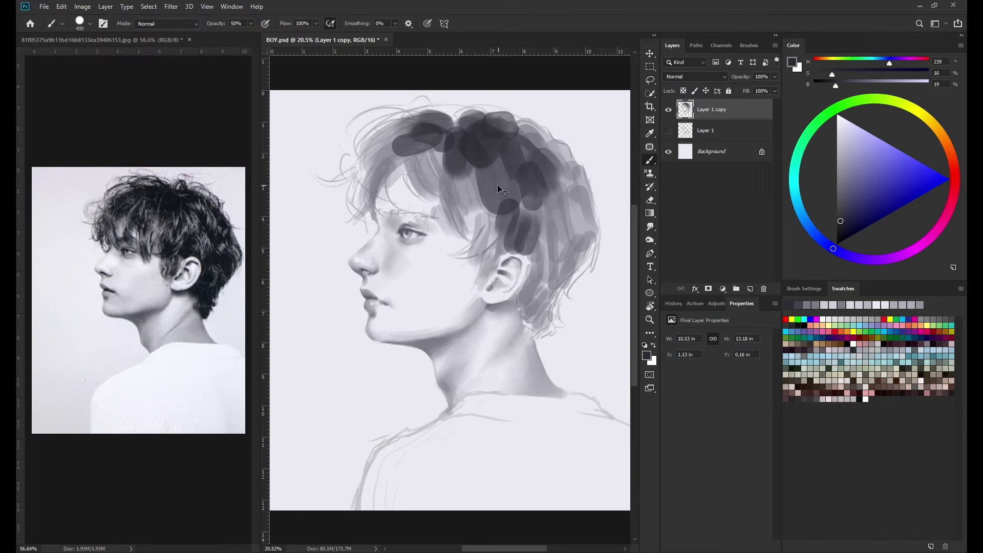
pyautogui.moveTo(492, 138)
pyautogui.mouseDown()
pyautogui.moveTo(520, 205)
pyautogui.moveTo(389, 154)
pyautogui.moveTo(491, 256)
pyautogui.mouseUp()
pyautogui.moveTo(569, 174); pyautogui.dragTo(533, 308)
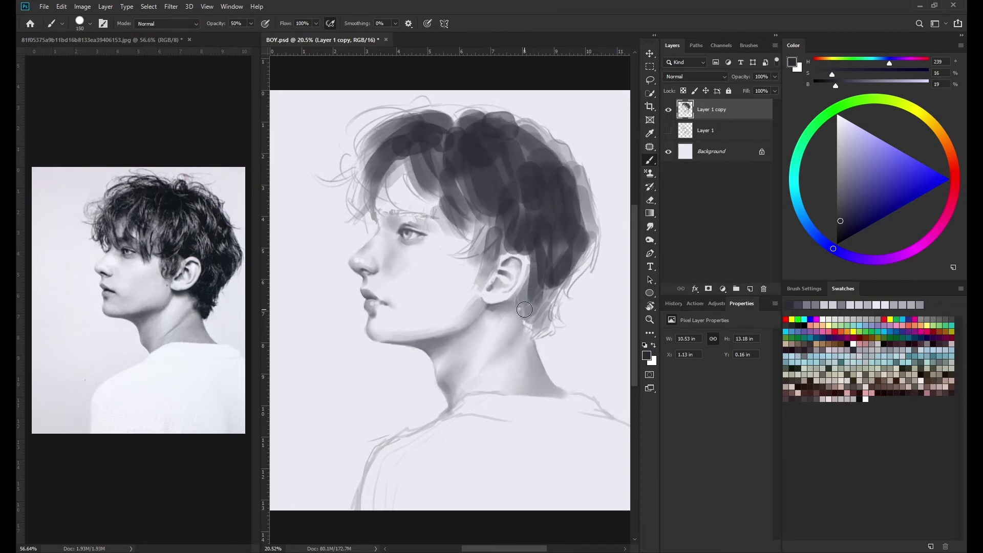
pyautogui.keyDown('alt'); pyautogui.click(515, 261); pyautogui.keyUp('alt')
pyautogui.press('[')
pyautogui.press('[')
pyautogui.press('[')
pyautogui.scroll(3, 517, 254)
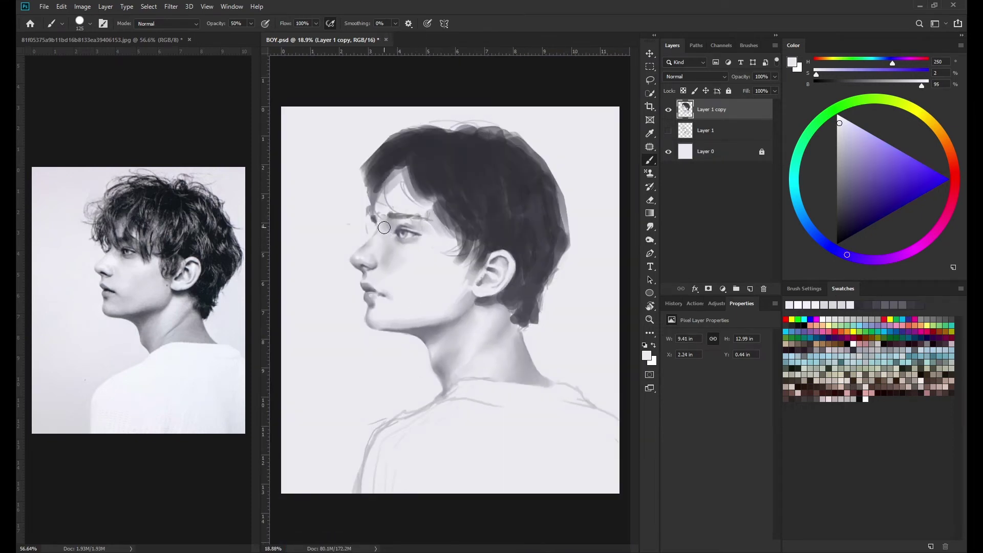
# Add small dark strokes along the eyebrow and paint over the forehead hair edge.
pyautogui.scroll(2, 384, 228)
pyautogui.keyDown('alt'); pyautogui.click(389, 216); pyautogui.keyUp('alt')
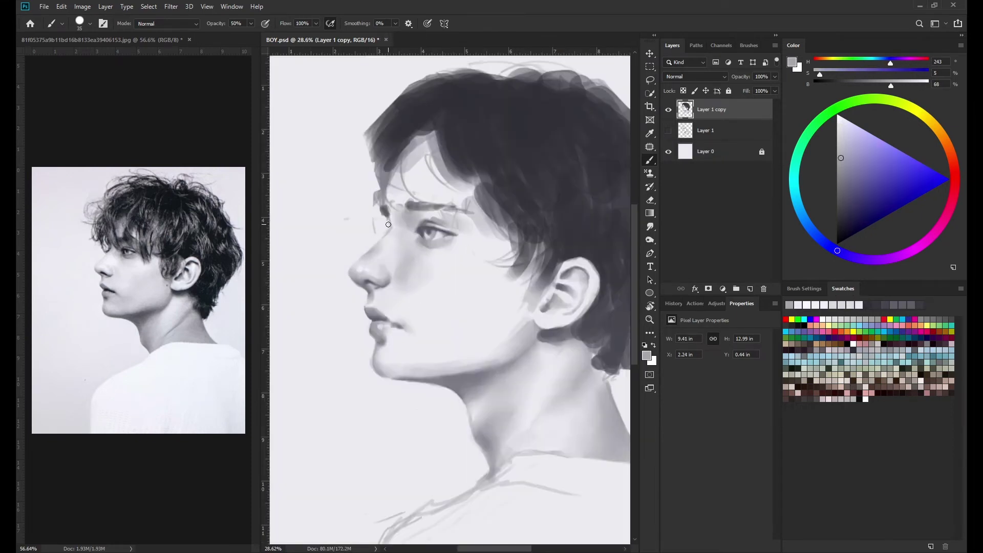
pyautogui.moveTo(404, 202); pyautogui.dragTo(389, 231)
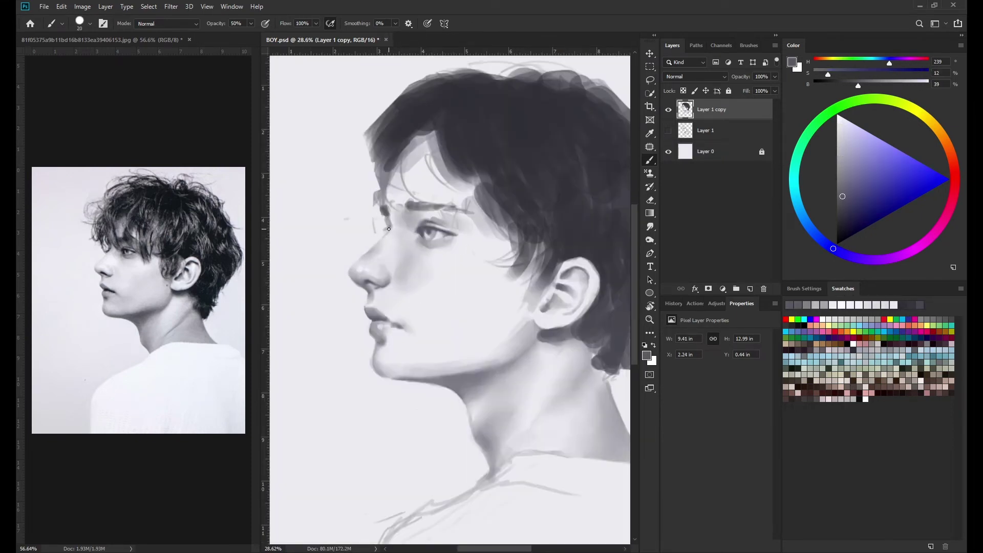
pyautogui.press(']')
pyautogui.press(']')
pyautogui.keyDown('alt'); pyautogui.click(409, 217); pyautogui.keyUp('alt')
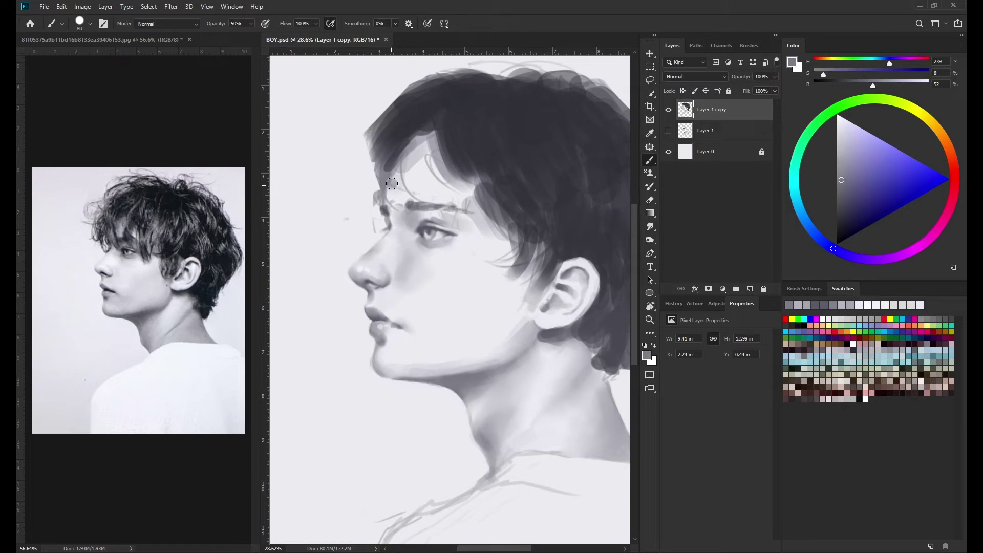
pyautogui.moveTo(392, 184)
pyautogui.mouseDown()
pyautogui.moveTo(410, 187)
pyautogui.moveTo(441, 153)
pyautogui.moveTo(409, 184)
pyautogui.mouseUp()
# Clean up the forehead edge by erasing, resampling tones and smudging.
pyautogui.press('e')
pyautogui.press('b')
pyautogui.keyDown('alt'); pyautogui.click(398, 219); pyautogui.keyUp('alt')
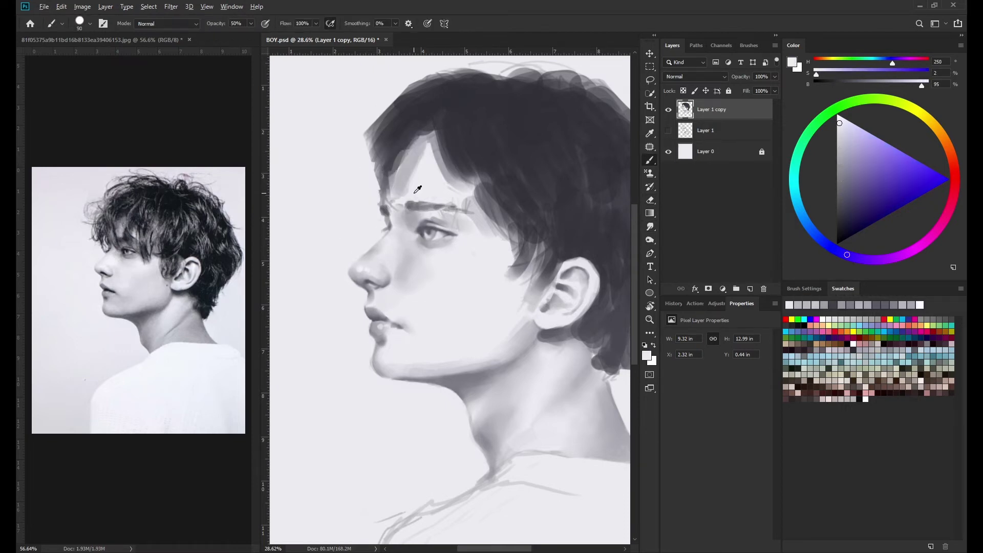
pyautogui.keyDown('alt'); pyautogui.click(398, 220); pyautogui.keyUp('alt')
pyautogui.press('r')
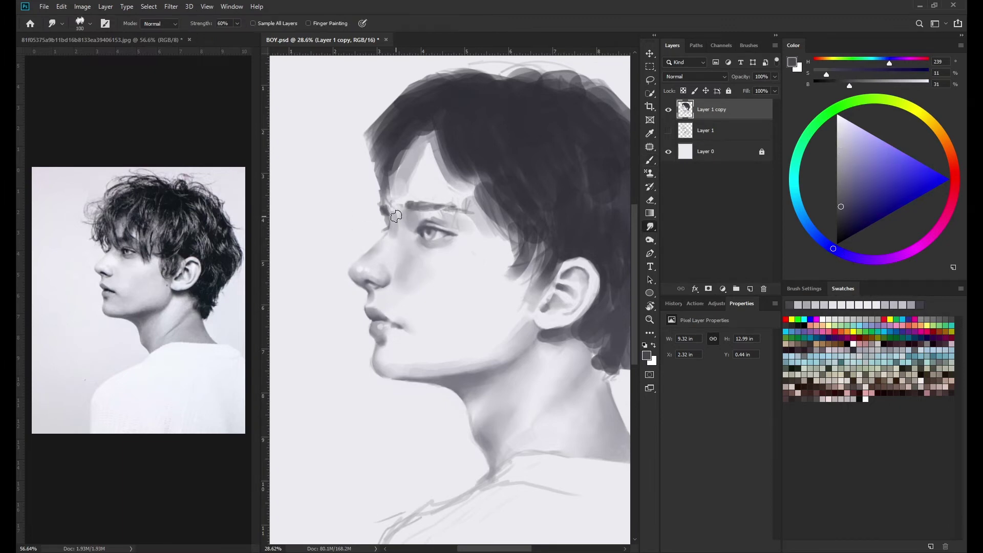
pyautogui.press('b')
pyautogui.scroll(2, 399, 236)
# Paint a light stroke on the forehead and blend it with Smudge.
pyautogui.keyDown('alt'); pyautogui.click(417, 185); pyautogui.keyUp('alt')
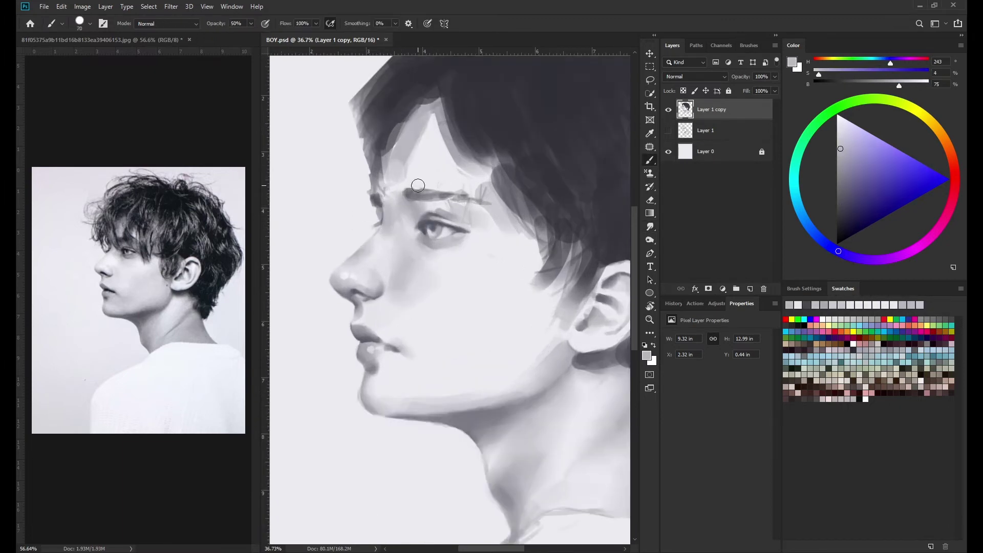
pyautogui.keyDown('alt'); pyautogui.click(428, 159); pyautogui.keyUp('alt')
pyautogui.moveTo(431, 128); pyautogui.dragTo(444, 181)
pyautogui.press('r')
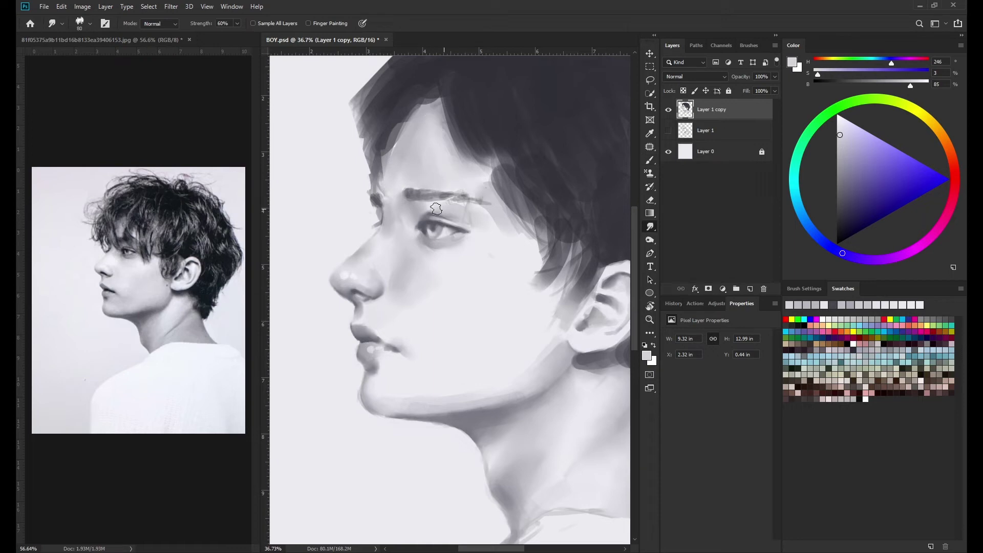
pyautogui.press('b')
# Soften the corner of the mouth with sampled skin tone.
pyautogui.keyDown('alt'); pyautogui.click(371, 287); pyautogui.keyUp('alt')
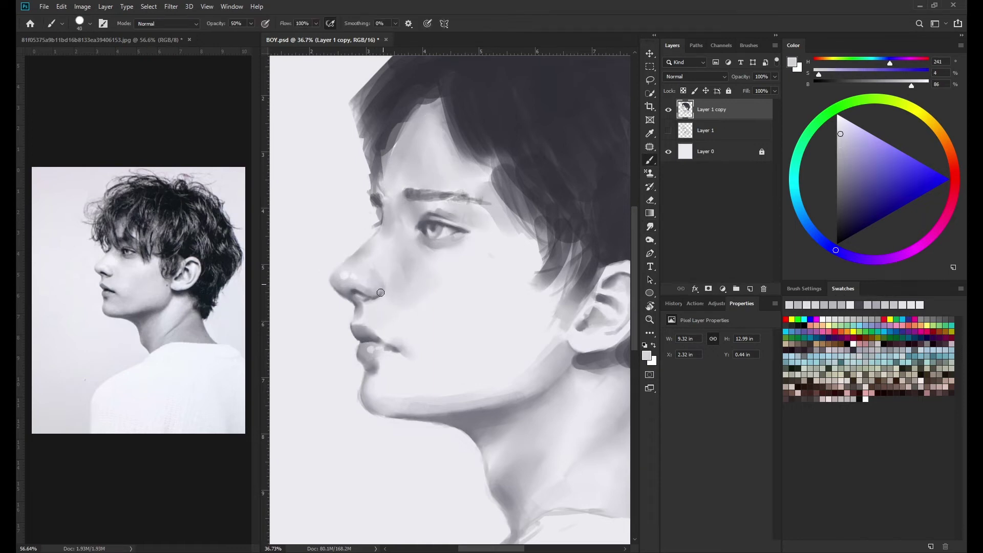
pyautogui.keyDown('alt'); pyautogui.click(408, 348); pyautogui.keyUp('alt')
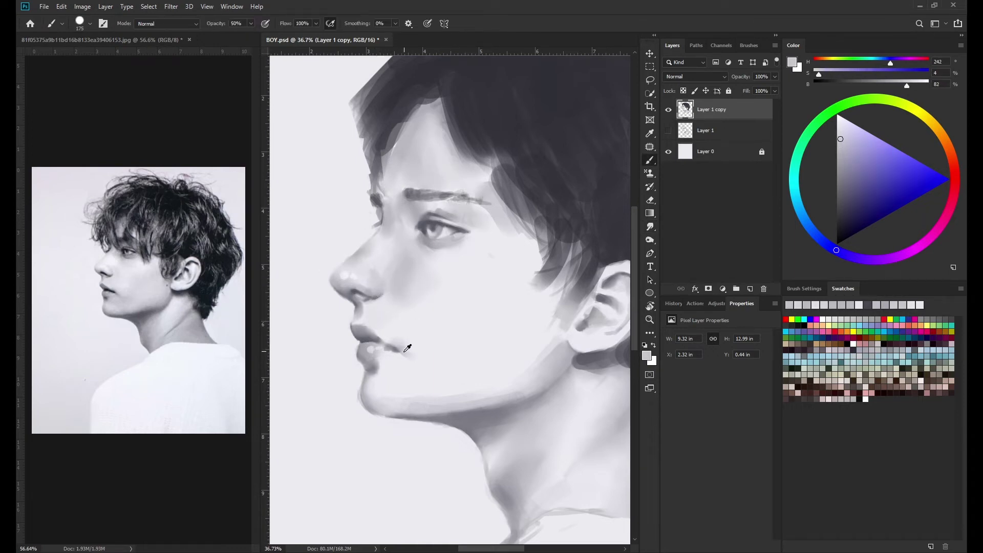
pyautogui.moveTo(379, 352); pyautogui.dragTo(397, 353)
pyautogui.press('[')
pyautogui.press('[')
pyautogui.press('[')
# Paint and blend a darker shadow along the jawline.
pyautogui.keyDown('alt'); pyautogui.click(491, 400); pyautogui.keyUp('alt')
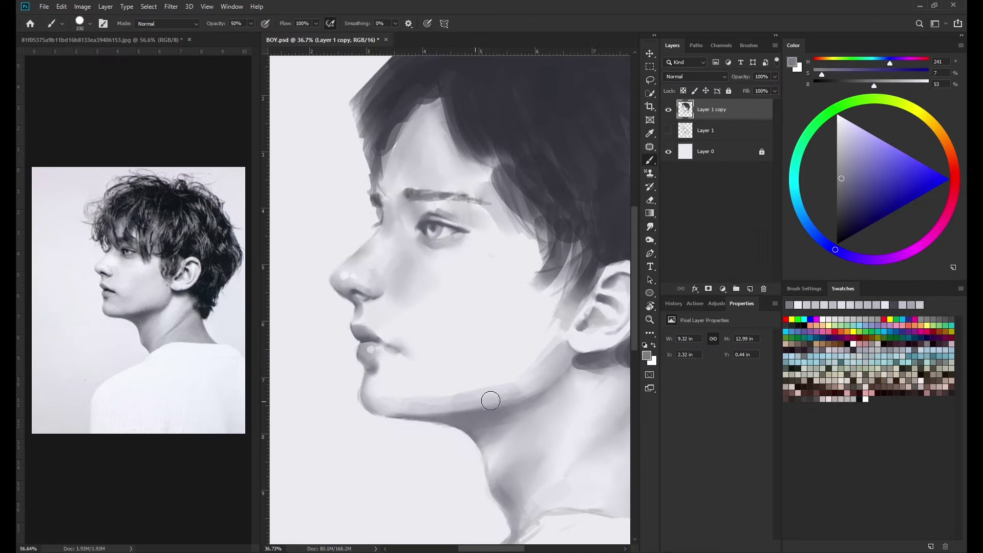
pyautogui.press('r')
pyautogui.moveTo(463, 398)
pyautogui.mouseDown()
pyautogui.moveTo(523, 384)
pyautogui.moveTo(450, 412)
pyautogui.mouseUp()
pyautogui.press('b')
pyautogui.keyDown('alt'); pyautogui.click(451, 385); pyautogui.keyUp('alt')
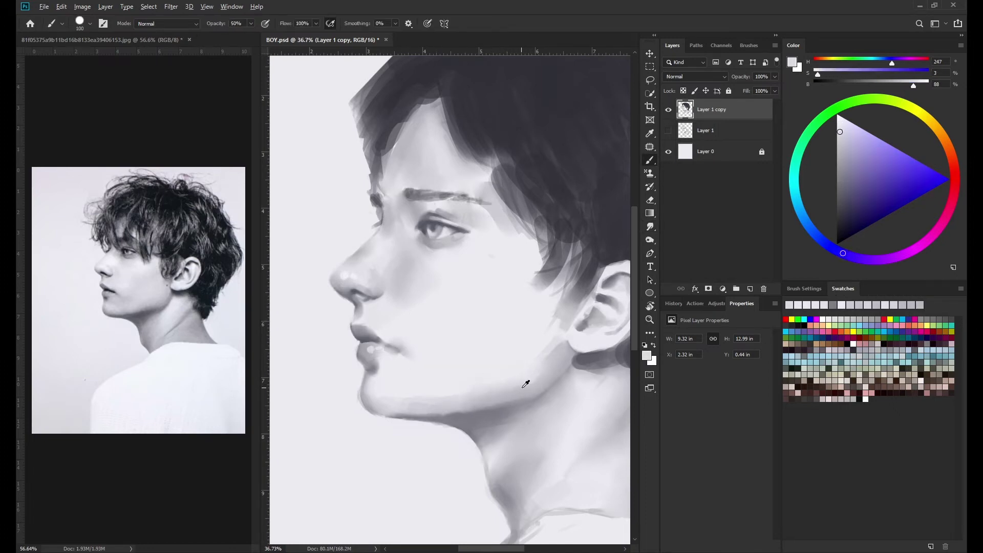
# Sample jaw shadow, cheek and pale highlight greys and enlarge the brush.
pyautogui.keyDown('alt'); pyautogui.click(505, 384); pyautogui.keyUp('alt')
pyautogui.keyDown('alt'); pyautogui.click(575, 356); pyautogui.keyUp('alt')
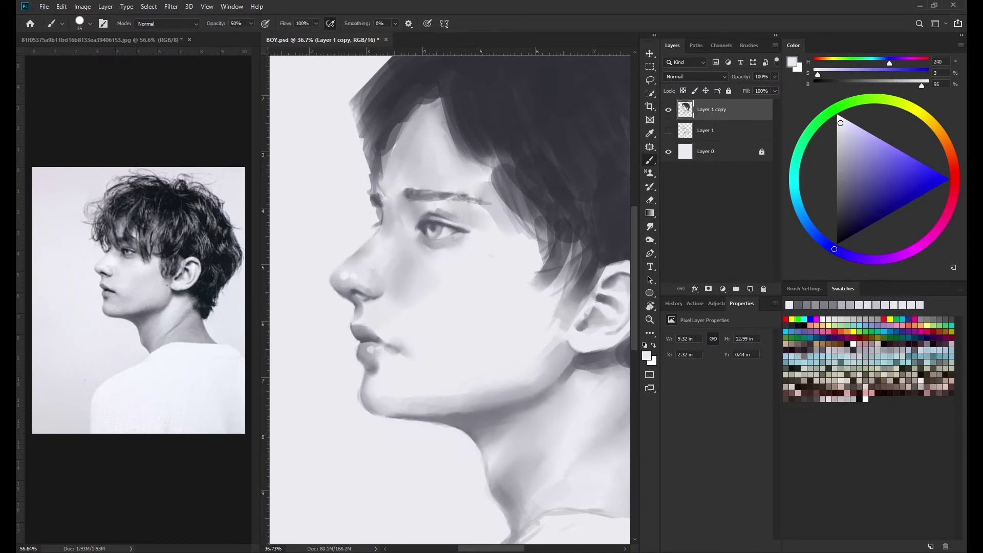
pyautogui.scroll(-3, 518, 301)
pyautogui.keyDown('alt'); pyautogui.click(366, 308); pyautogui.keyUp('alt')
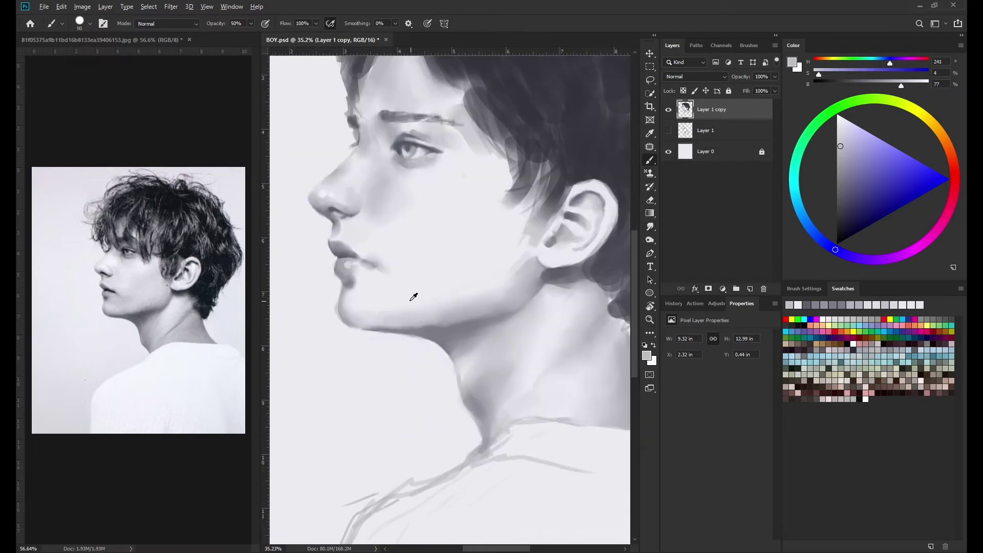
pyautogui.press(']')
pyautogui.press(']')
pyautogui.press(']')
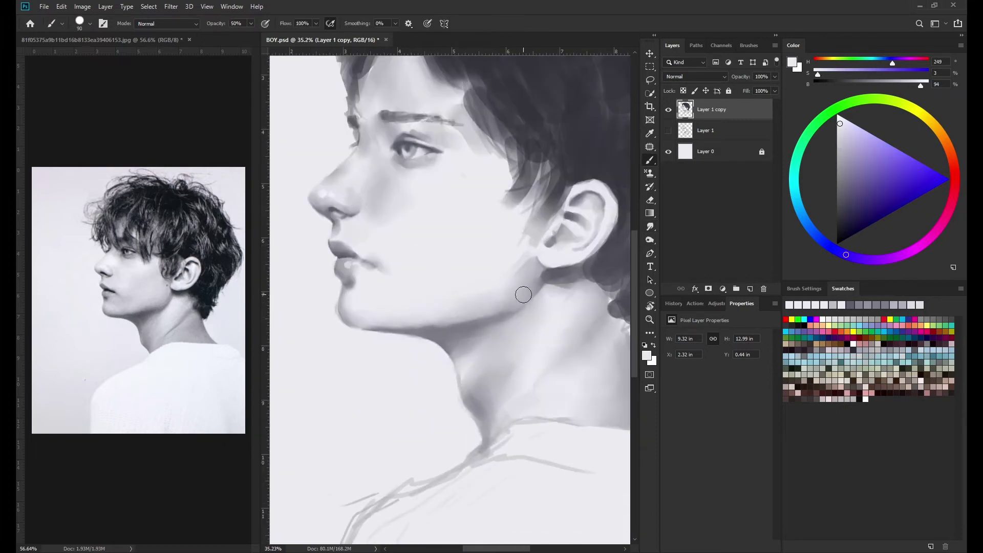
# Blend the jaw-to-neck shading with mid and dark greys using Smudge.
pyautogui.keyDown('alt'); pyautogui.click(452, 250); pyautogui.keyUp('alt')
pyautogui.press(']')
pyautogui.press(']')
pyautogui.press(']')
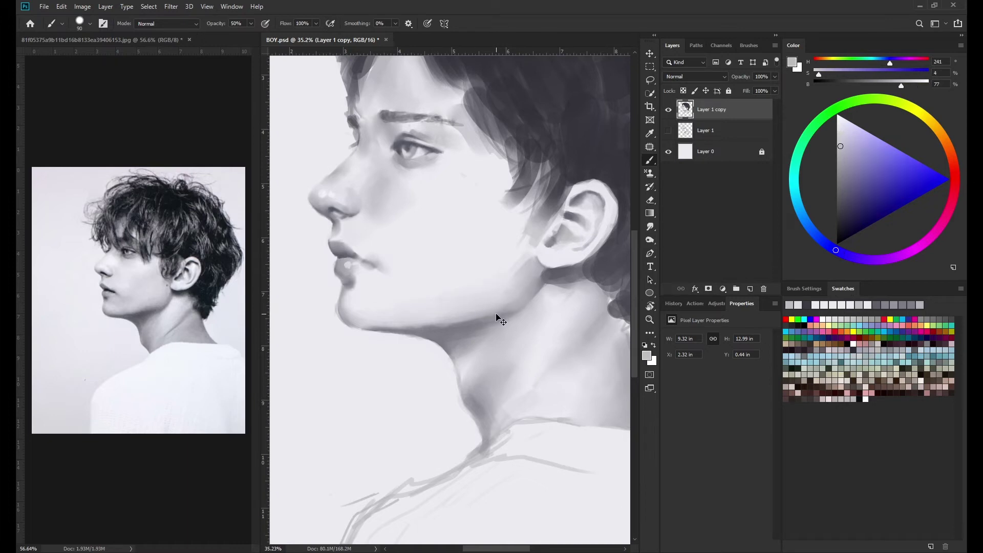
pyautogui.keyDown('alt'); pyautogui.click(511, 316); pyautogui.keyUp('alt')
pyautogui.press('r')
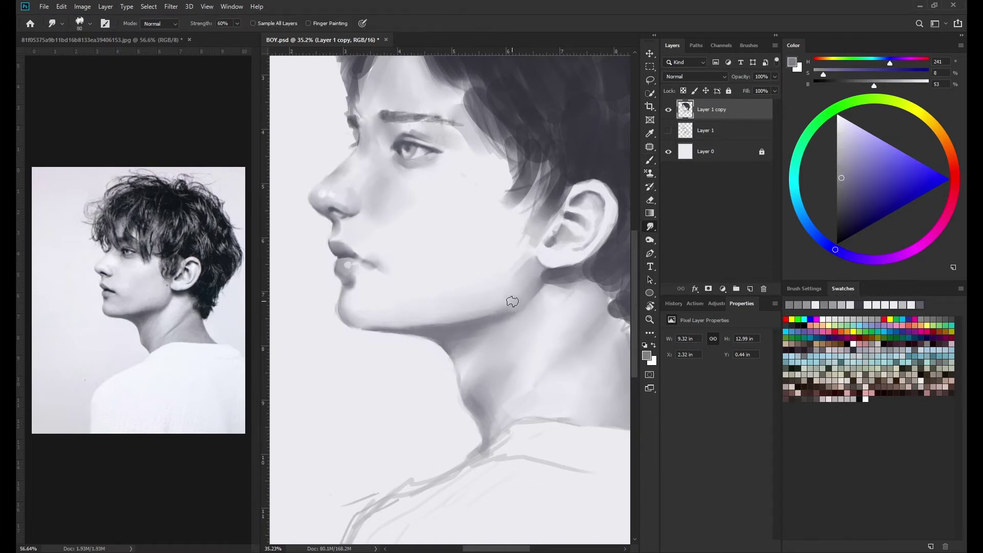
pyautogui.press('b')
pyautogui.keyDown('alt'); pyautogui.click(480, 311); pyautogui.keyUp('alt')
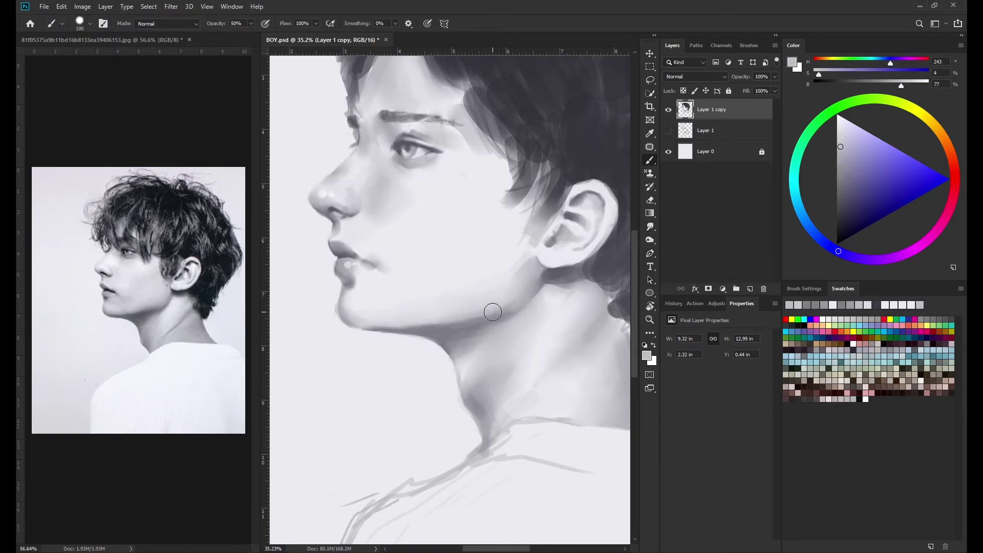
# Blend the chin with a slightly darker skin tone, alternating Brush and Smudge.
pyautogui.press('r')
pyautogui.scroll(-3, 503, 342)
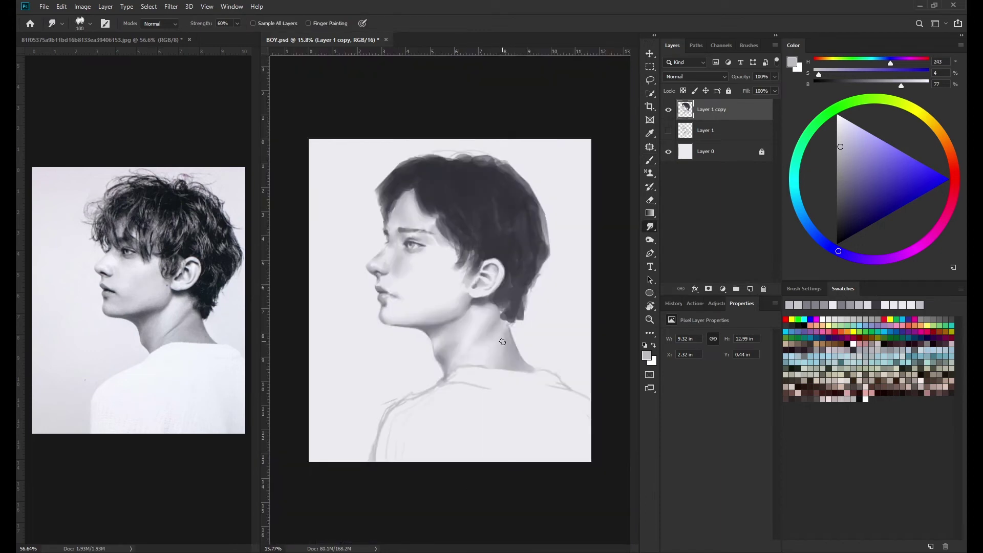
pyautogui.scroll(3, 445, 322)
pyautogui.press('b')
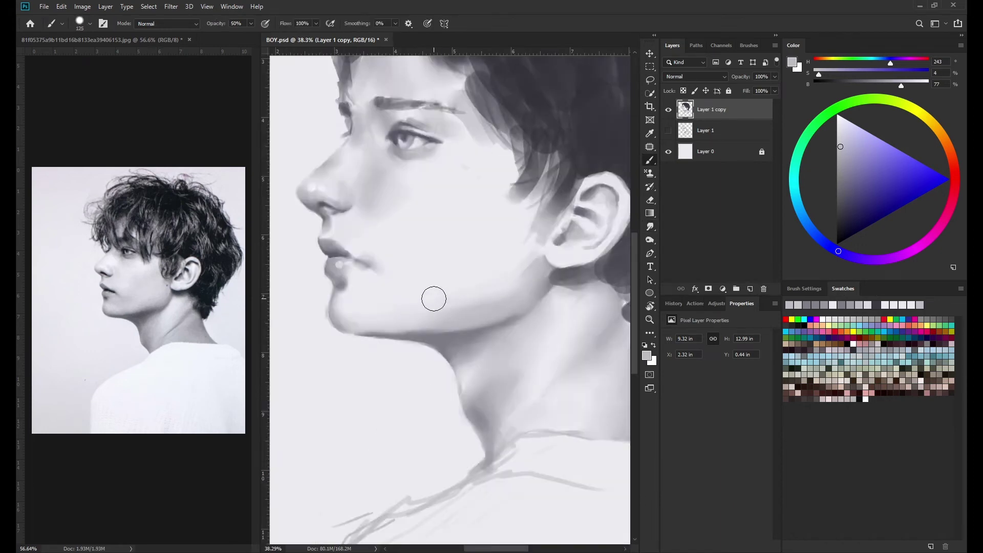
pyautogui.press('r')
pyautogui.scroll(-1, 485, 390)
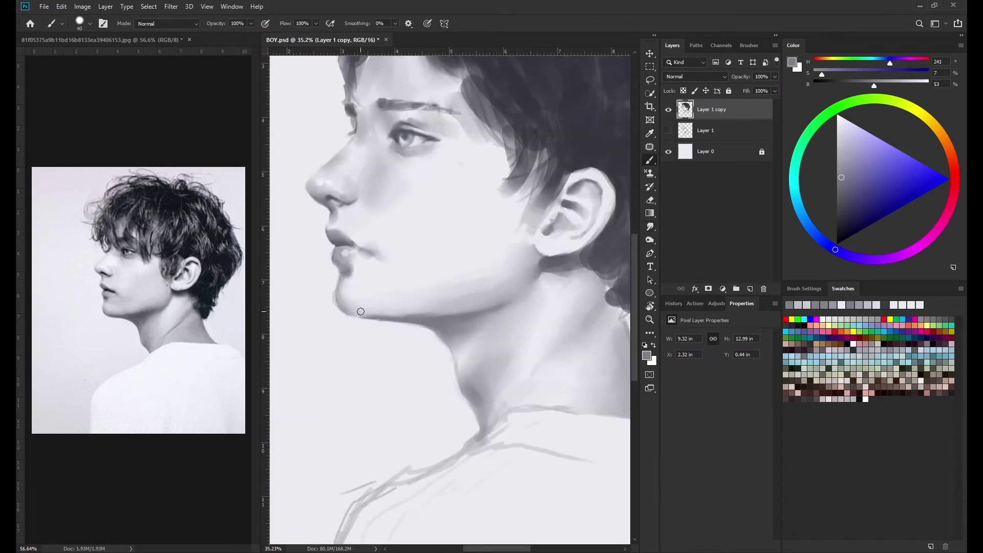
pyautogui.press('b')
pyautogui.keyDown('alt'); pyautogui.click(359, 297); pyautogui.keyUp('alt')
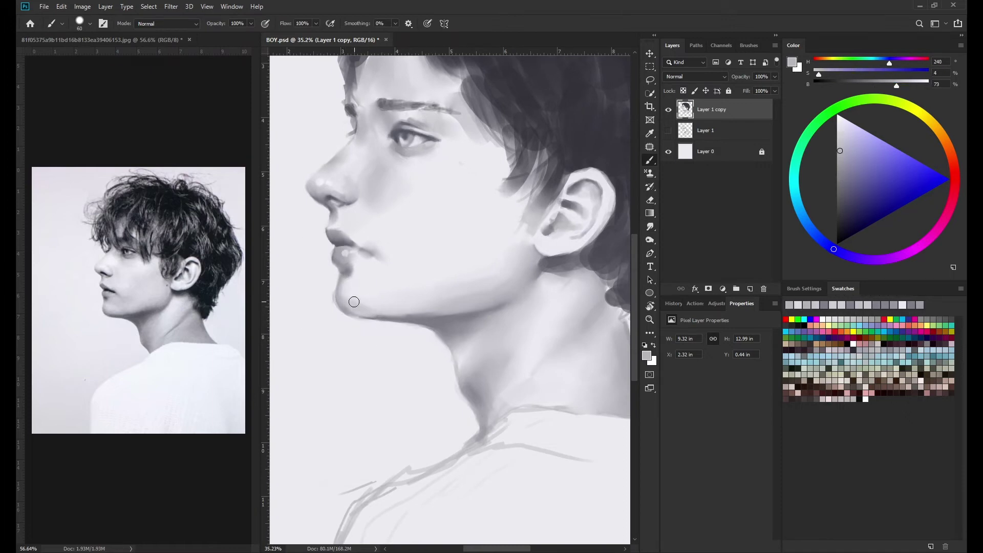
pyautogui.press('r')
pyautogui.scroll(-2, 487, 372)
# Smudge the ear using mid-grey and near-white tones, then add a light stroke on it.
pyautogui.press('b')
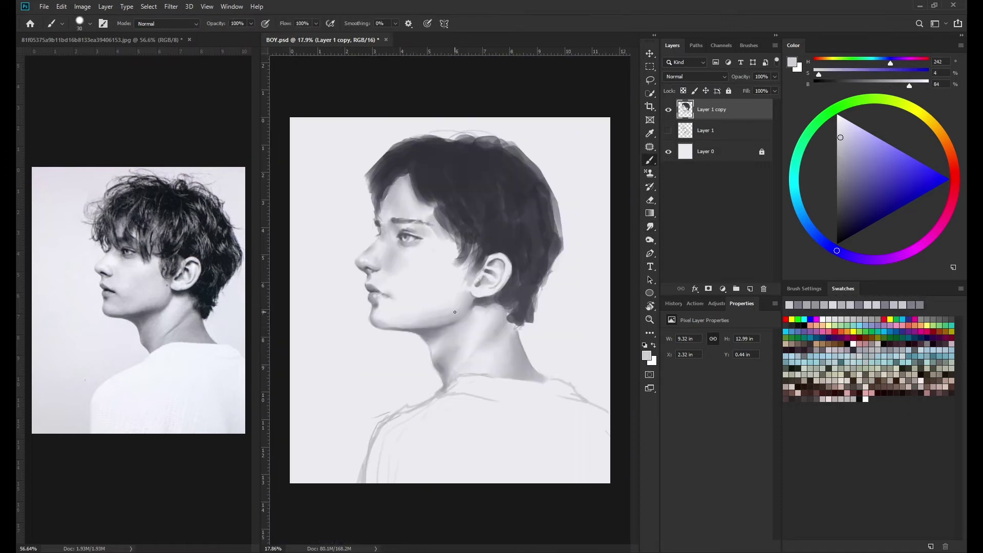
pyautogui.scroll(2, 487, 372)
pyautogui.keyDown('alt'); pyautogui.click(476, 303); pyautogui.keyUp('alt')
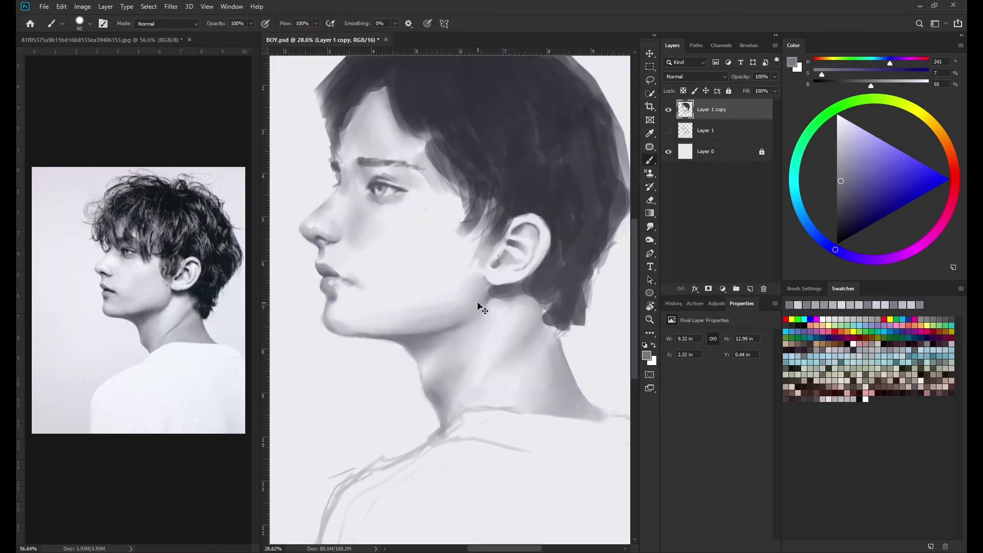
pyautogui.keyDown('alt'); pyautogui.click(516, 239); pyautogui.keyUp('alt')
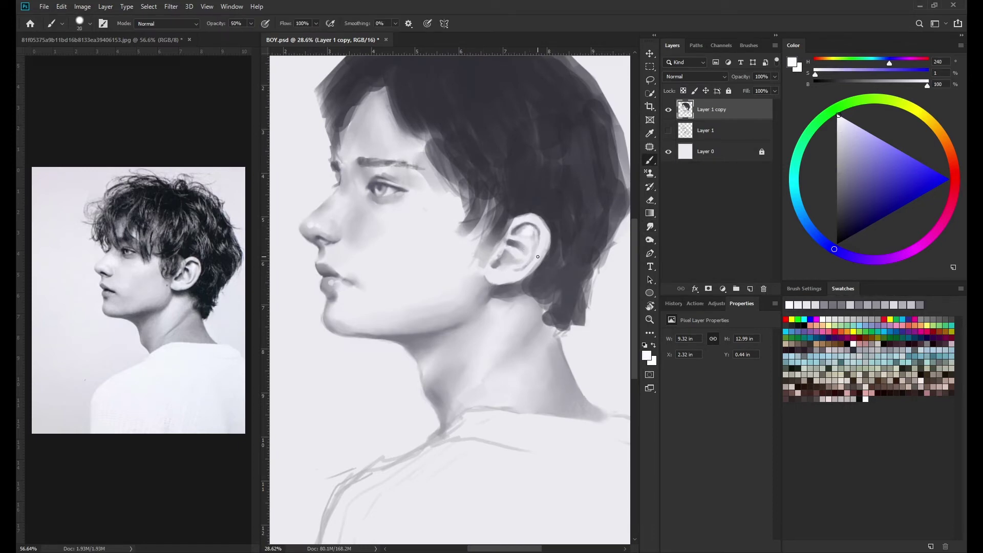
pyautogui.press('r')
pyautogui.press('b')
pyautogui.keyDown('alt'); pyautogui.click(540, 229); pyautogui.keyUp('alt')
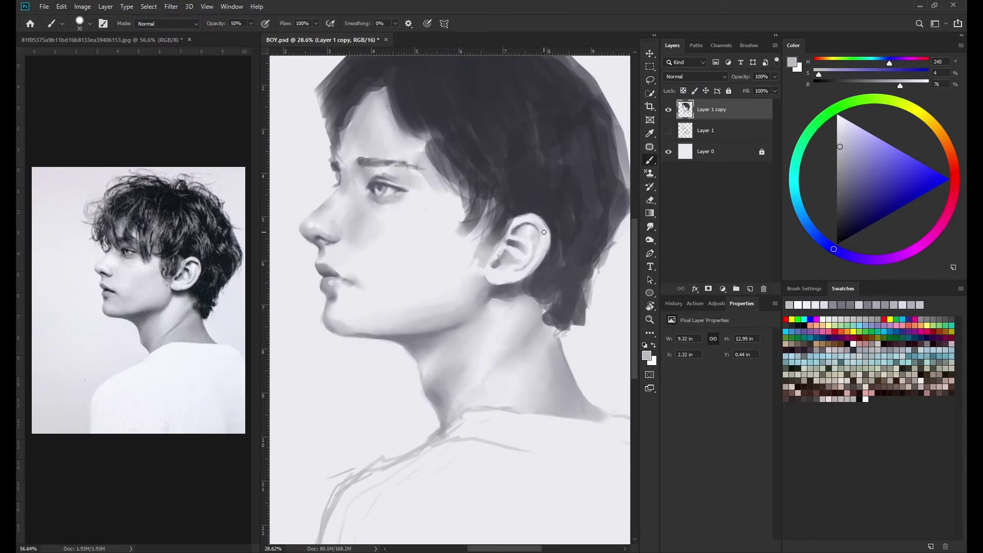
pyautogui.keyDown('alt'); pyautogui.click(552, 231); pyautogui.keyUp('alt')
# With a slightly larger brush, pick up light and hair-grey tones and smudge the ear.
pyautogui.press(']')
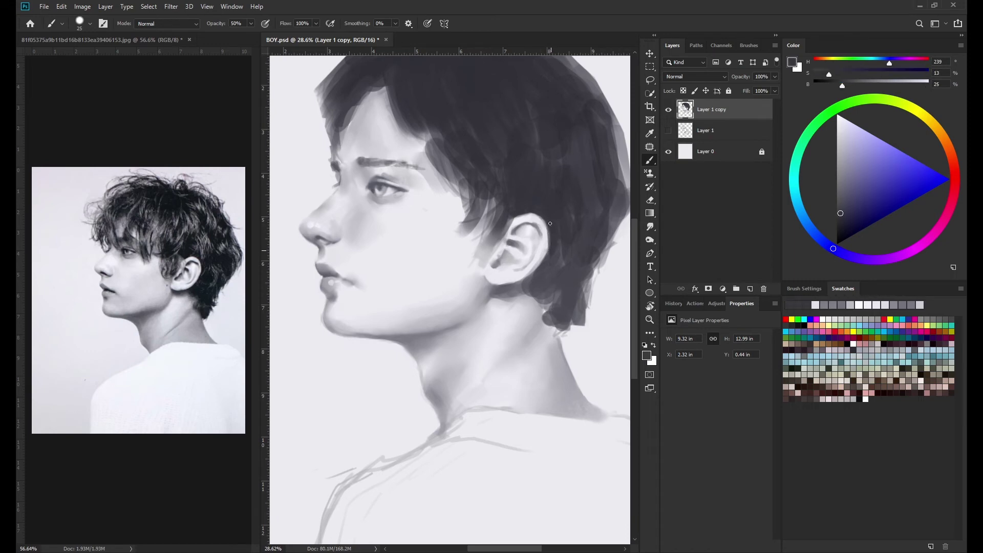
pyautogui.keyDown('alt'); pyautogui.click(538, 226); pyautogui.keyUp('alt')
pyautogui.press(']')
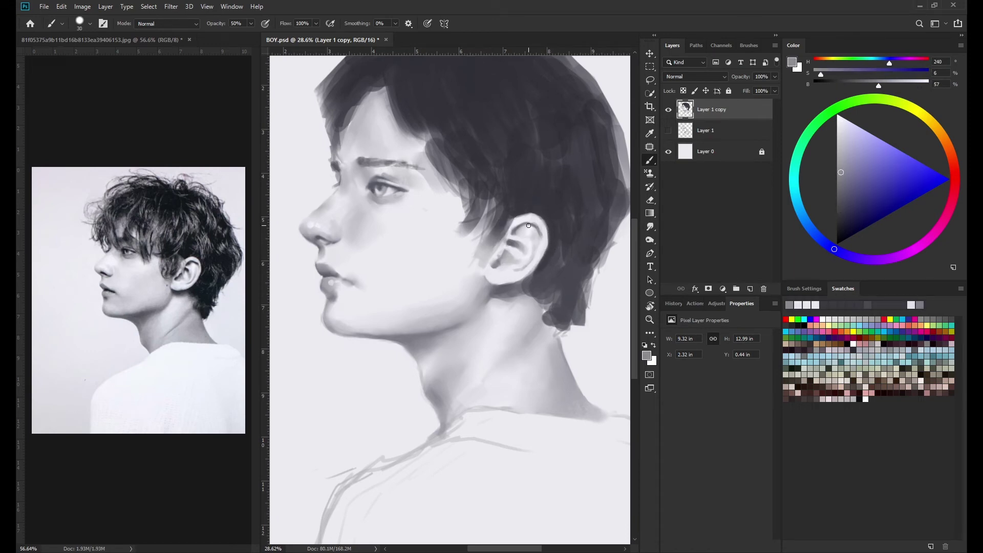
pyautogui.keyDown('alt'); pyautogui.click(520, 221); pyautogui.keyUp('alt')
pyautogui.moveTo(514, 250); pyautogui.dragTo(490, 243)
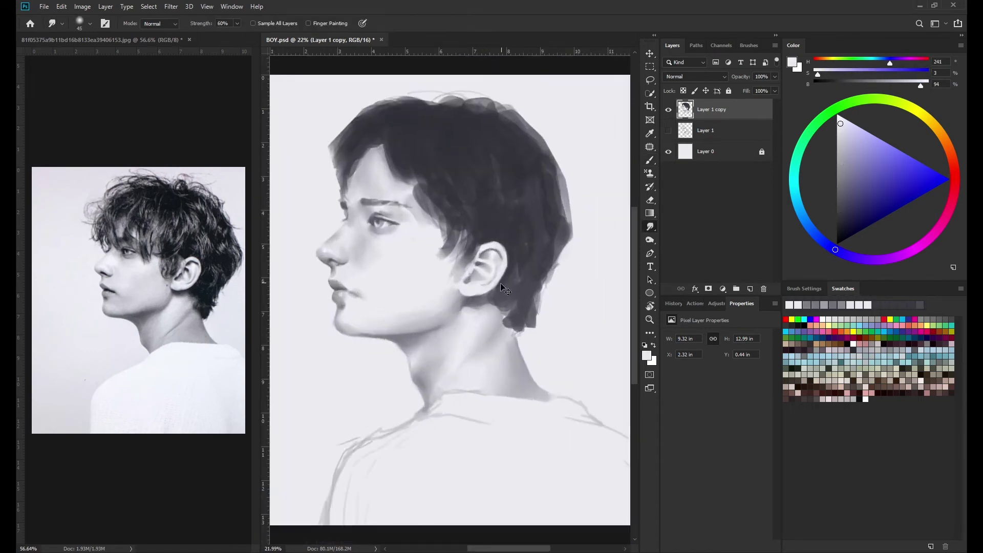
pyautogui.keyDown('alt'); pyautogui.click(491, 243); pyautogui.keyUp('alt')
pyautogui.press('r')
pyautogui.press('b')
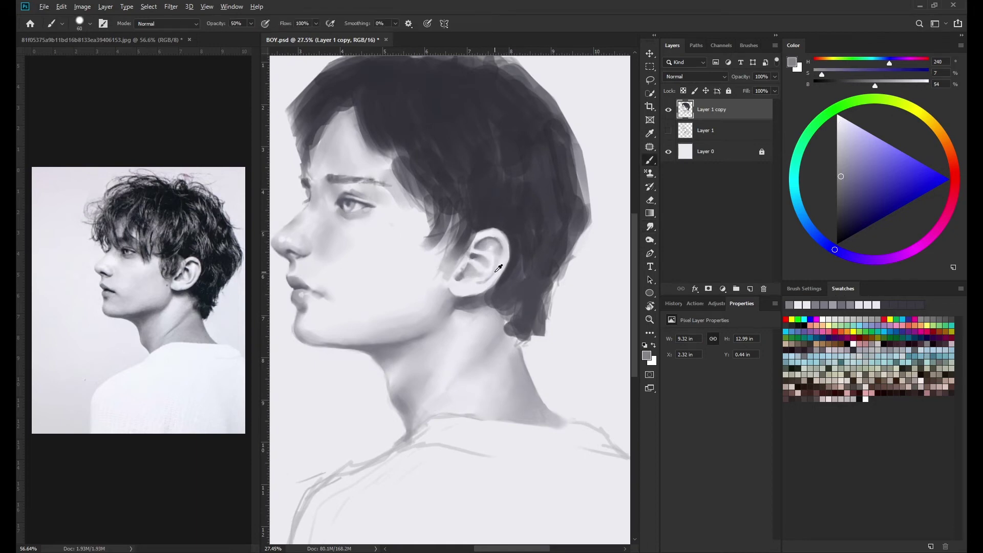
# Paint grey shading inside the ear, then sample the dark hair colour.
pyautogui.keyDown('alt'); pyautogui.click(492, 272); pyautogui.keyUp('alt')
pyautogui.keyDown('alt'); pyautogui.click(460, 277); pyautogui.keyUp('alt')
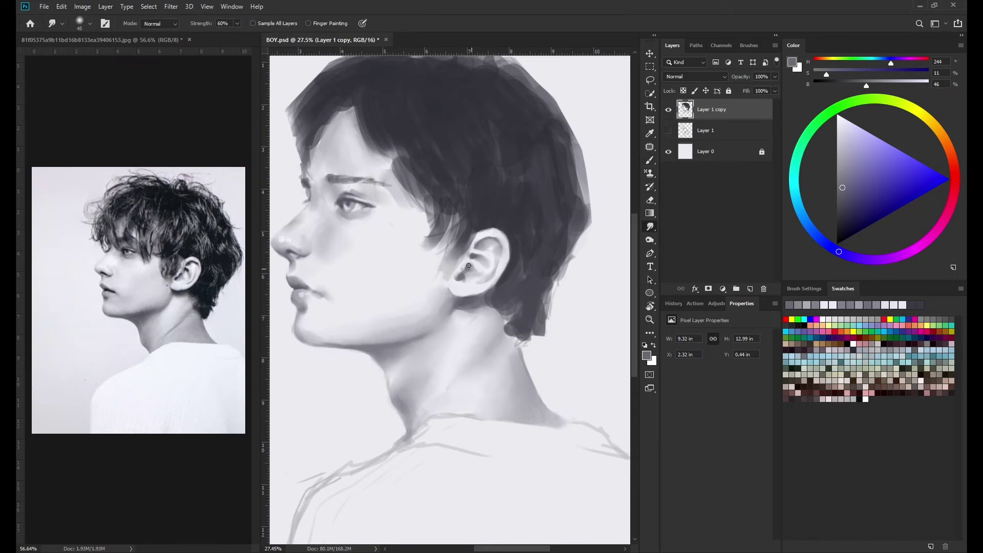
pyautogui.scroll(-2, 471, 268)
pyautogui.keyDown('alt'); pyautogui.click(500, 263); pyautogui.keyUp('alt')
pyautogui.scroll(2, 500, 263)
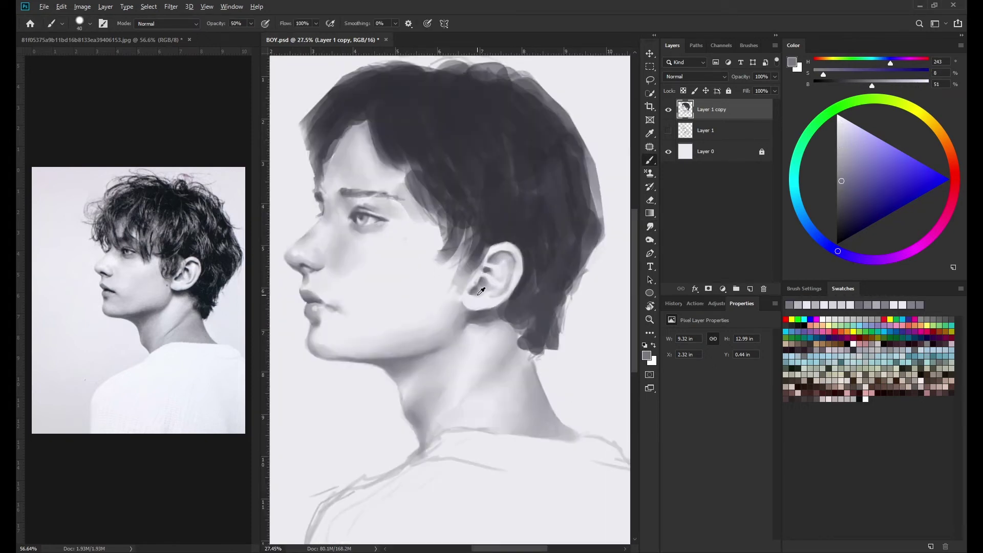
pyautogui.scroll(-3, 489, 291)
pyautogui.keyDown('alt'); pyautogui.click(413, 190); pyautogui.keyUp('alt')
# With a larger brush, darken the left hair and bangs and reshape the upper-left hair outline.
pyautogui.press(']')
pyautogui.press(']')
pyautogui.moveTo(391, 230); pyautogui.dragTo(397, 190)
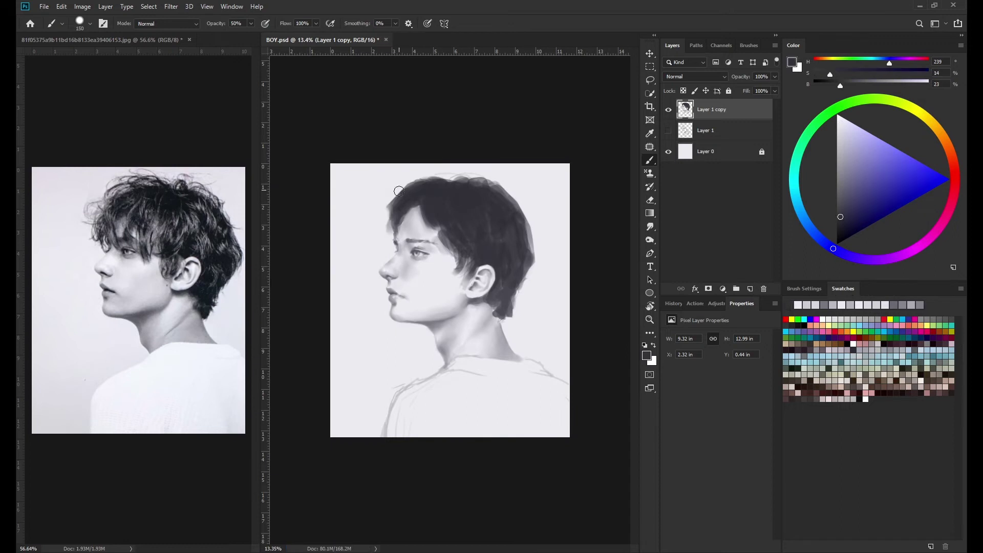
pyautogui.press('e')
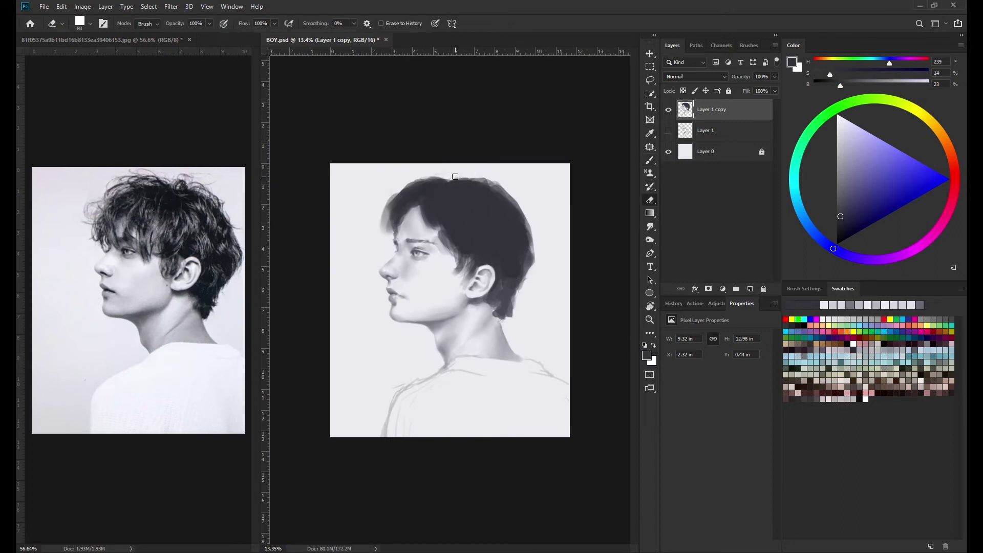
pyautogui.press('b')
pyautogui.moveTo(379, 207)
pyautogui.mouseDown()
pyautogui.moveTo(411, 185)
pyautogui.moveTo(384, 204)
pyautogui.mouseUp()
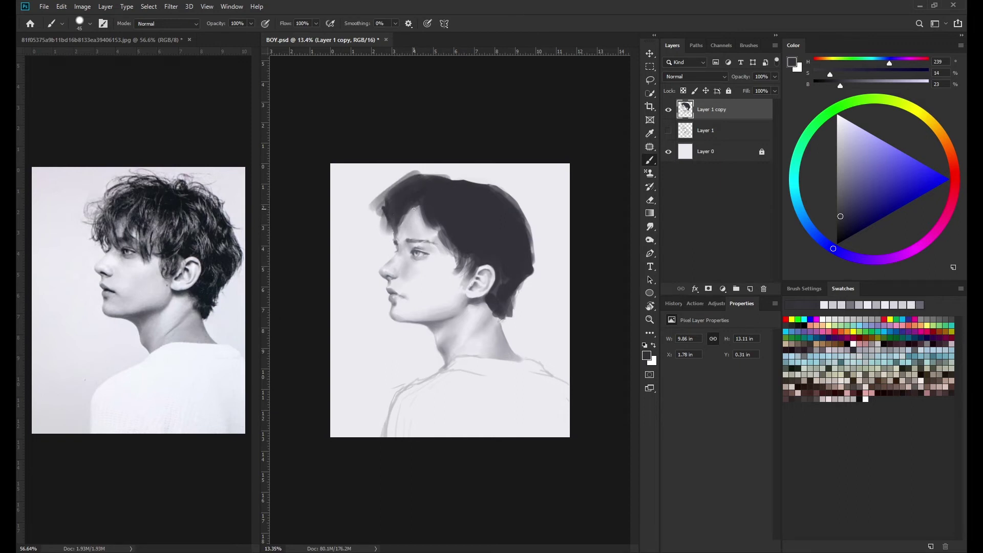
pyautogui.scroll(3, 454, 177)
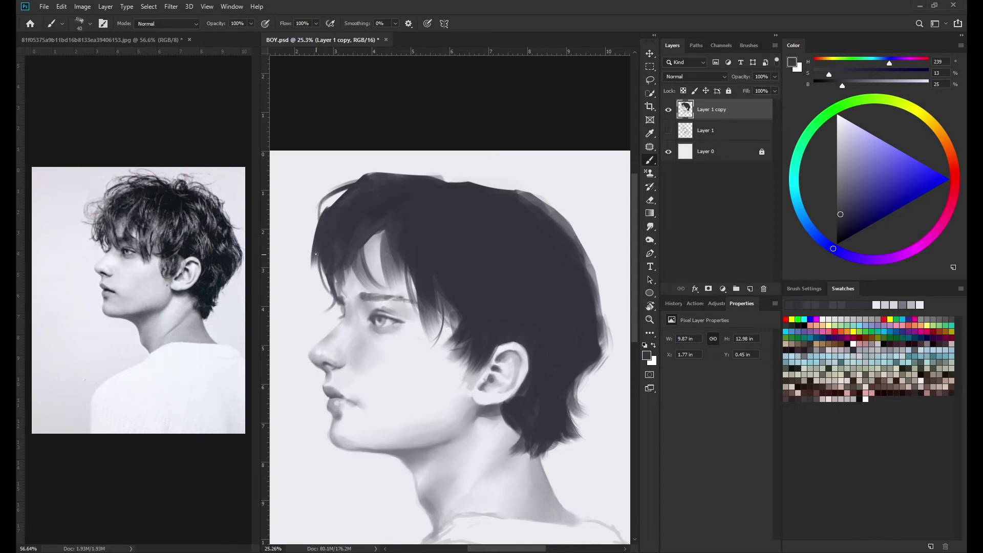
pyautogui.scroll(-3, 314, 273)
pyautogui.scroll(3, 373, 97)
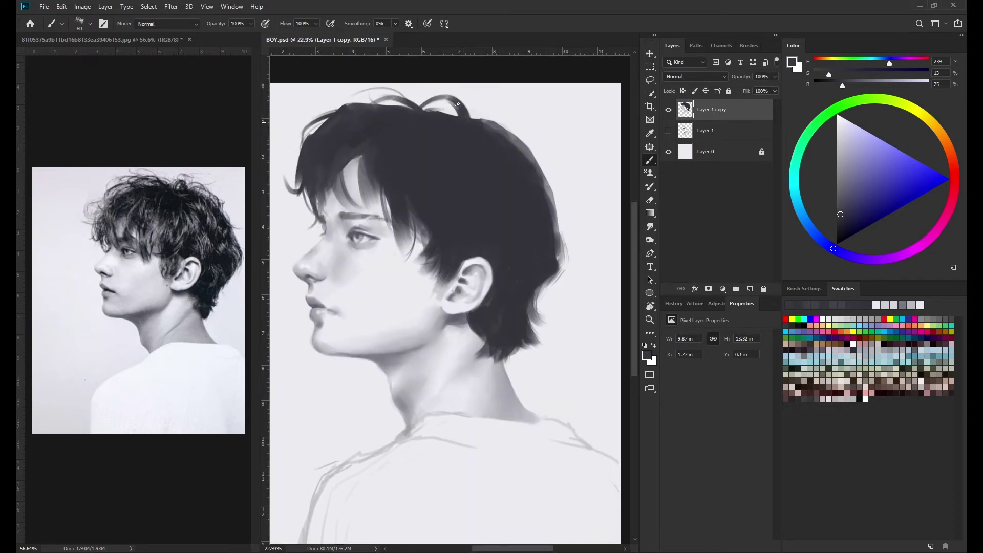
# Darken and extend the hair's right side, then begin the shoulder with light grey strokes.
pyautogui.moveTo(470, 121)
pyautogui.mouseDown()
pyautogui.moveTo(545, 187)
pyautogui.moveTo(573, 256)
pyautogui.mouseUp()
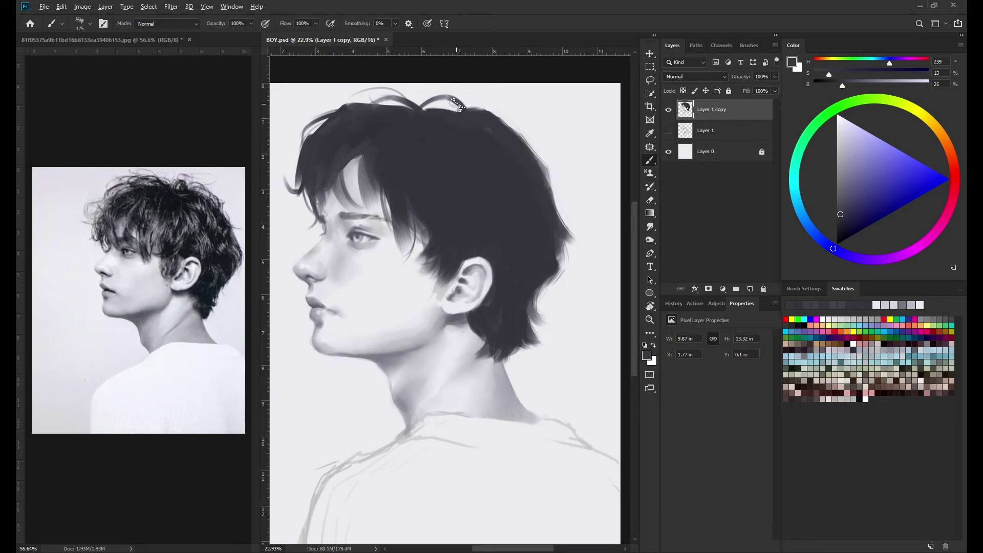
pyautogui.keyDown('alt'); pyautogui.click(457, 106); pyautogui.keyUp('alt')
pyautogui.press('[')
pyautogui.press('[')
pyautogui.press('[')
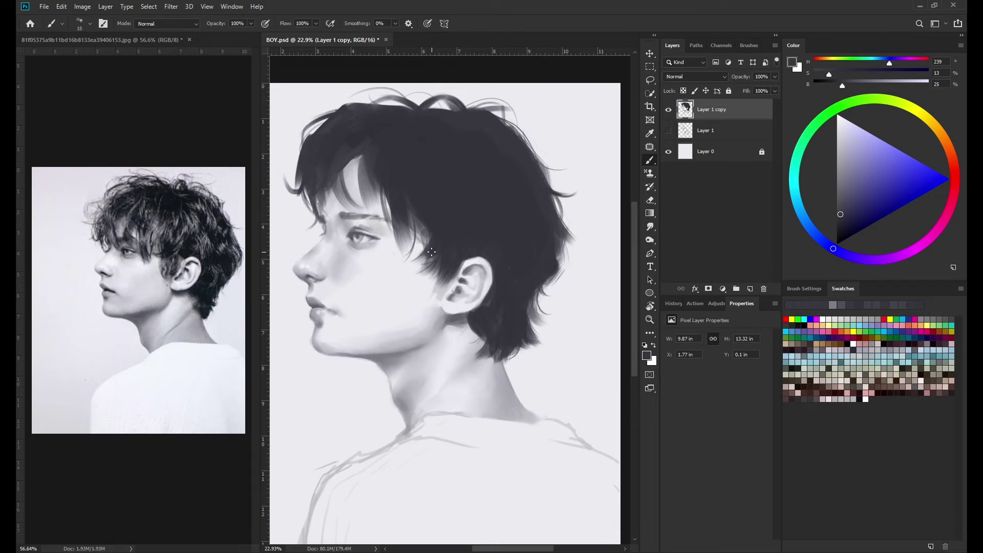
pyautogui.keyDown('alt'); pyautogui.click(335, 141); pyautogui.keyUp('alt')
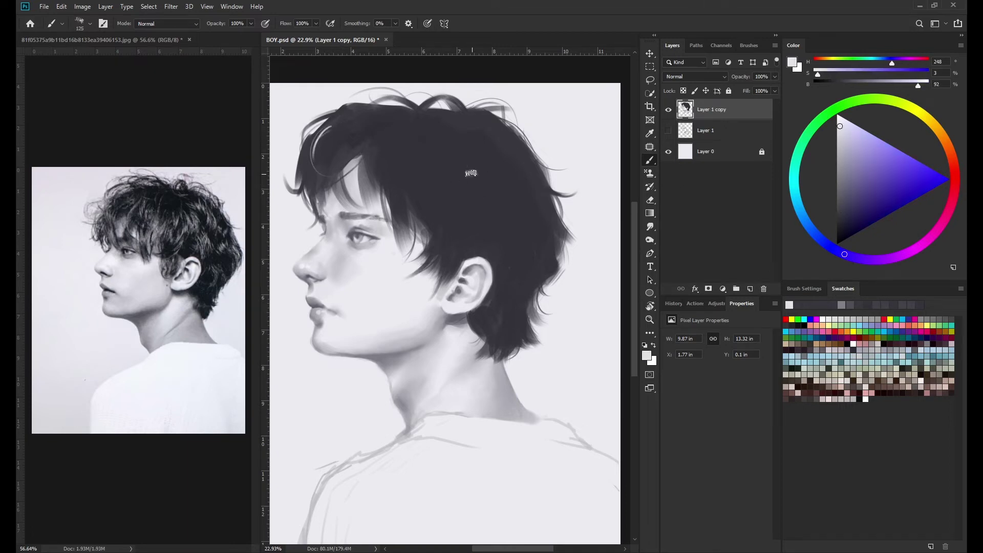
pyautogui.scroll(-1, 466, 412)
pyautogui.keyDown('alt'); pyautogui.click(435, 410); pyautogui.keyUp('alt')
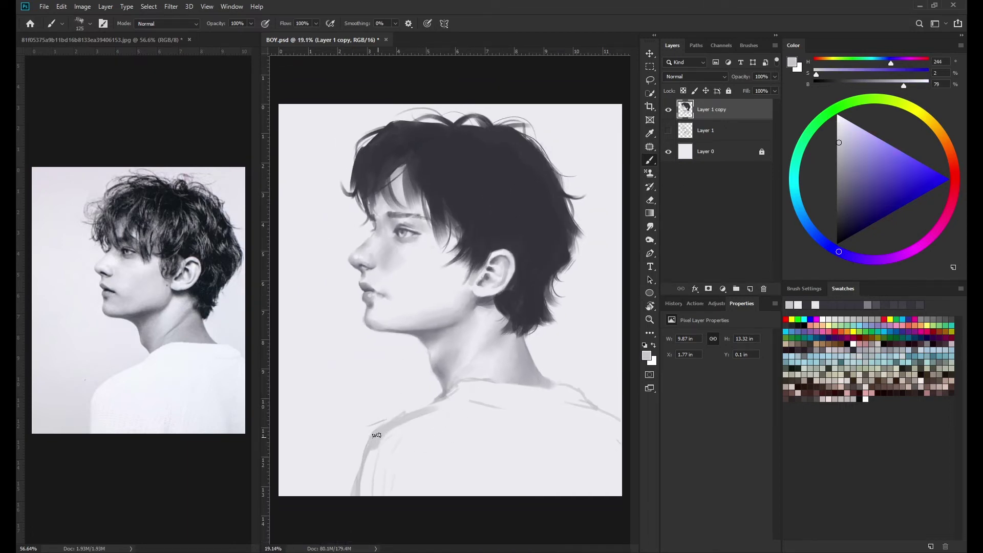
pyautogui.moveTo(376, 436)
pyautogui.mouseDown()
pyautogui.moveTo(384, 430)
pyautogui.moveTo(375, 440)
pyautogui.mouseUp()
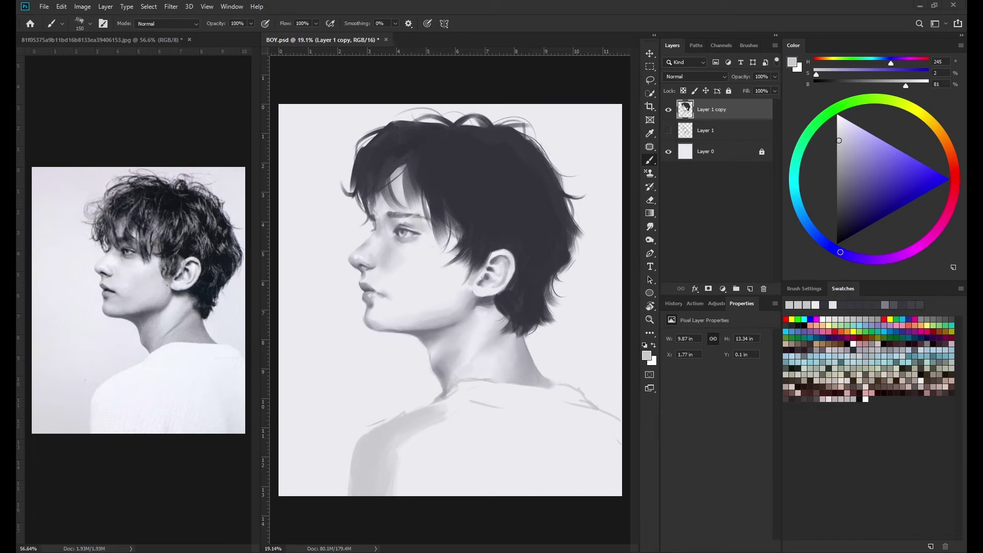
# Widen the grey shoulder band and add a darker grey band on the left shoulder.
pyautogui.keyDown('alt'); pyautogui.click(481, 391); pyautogui.keyUp('alt')
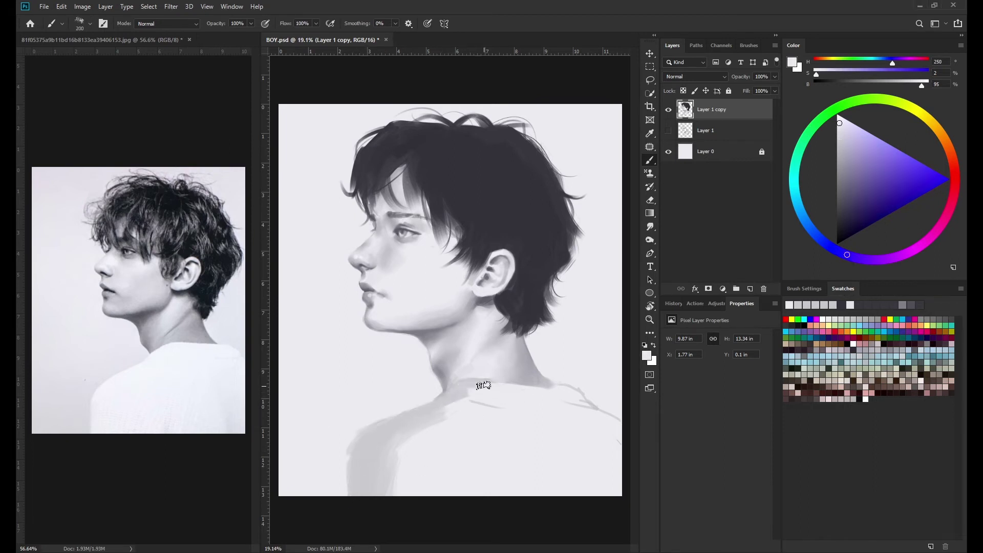
pyautogui.moveTo(456, 404); pyautogui.dragTo(408, 492)
pyautogui.keyDown('alt'); pyautogui.click(461, 397); pyautogui.keyUp('alt')
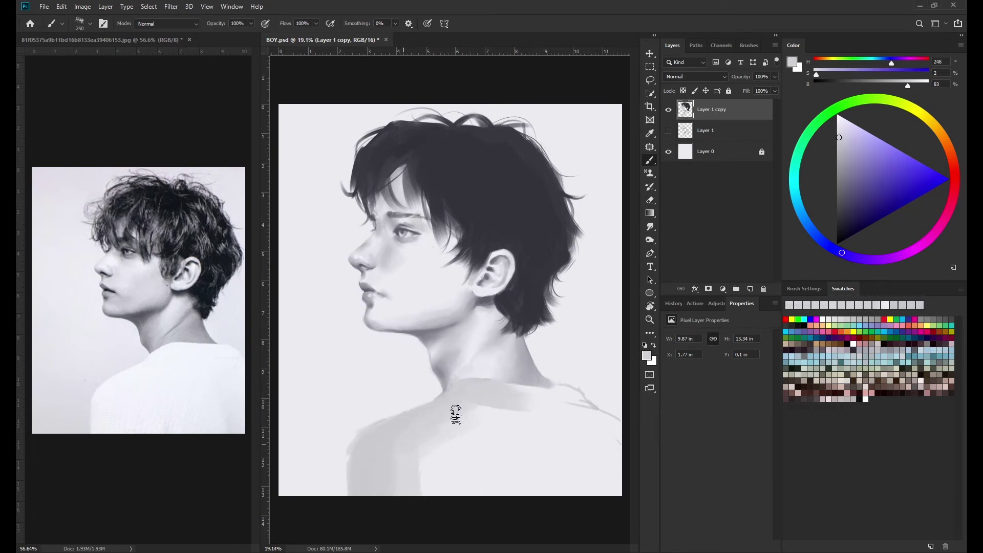
pyautogui.scroll(-2, 462, 398)
pyautogui.keyDown('alt'); pyautogui.click(420, 397); pyautogui.keyUp('alt')
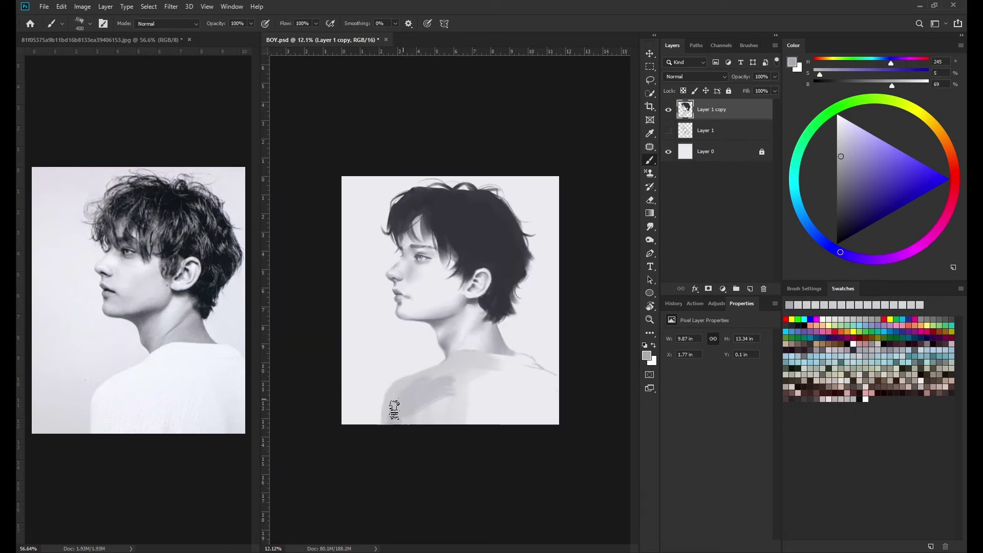
pyautogui.moveTo(423, 377)
pyautogui.mouseDown()
pyautogui.moveTo(399, 393)
pyautogui.moveTo(453, 359)
pyautogui.mouseUp()
pyautogui.keyDown('alt'); pyautogui.click(436, 377); pyautogui.keyUp('alt')
pyautogui.press(']')
pyautogui.press(']')
pyautogui.press(']')
pyautogui.moveTo(425, 389)
pyautogui.mouseDown()
pyautogui.moveTo(495, 392)
pyautogui.moveTo(513, 405)
pyautogui.mouseUp()
# Undo the too-dark broad strokes and repaint the left shoulder in lighter grey.
pyautogui.scroll(3, 495, 393)
pyautogui.scroll(-4, 528, 384)
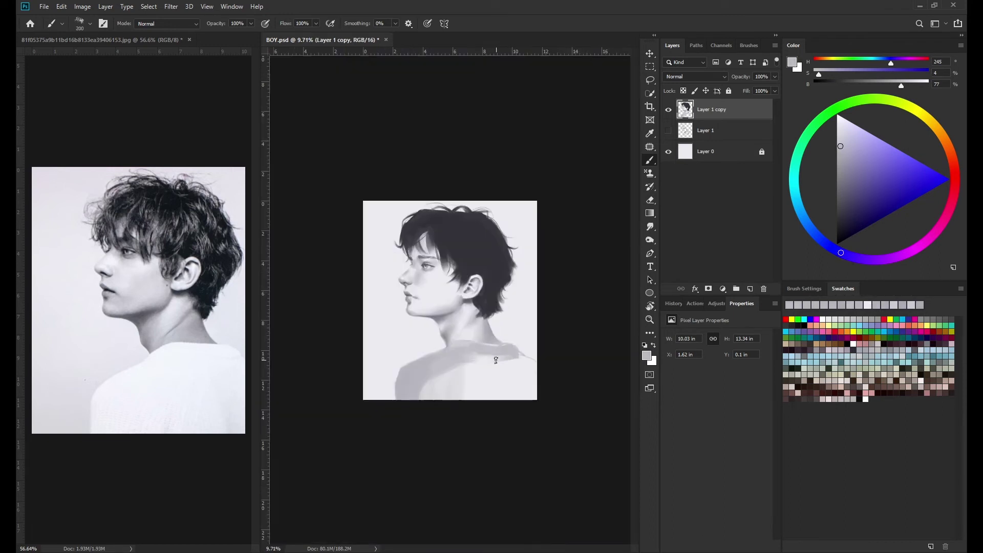
pyautogui.press(']')
pyautogui.press(']')
pyautogui.press(']')
pyautogui.moveTo(487, 361)
pyautogui.mouseDown()
pyautogui.moveTo(532, 379)
pyautogui.moveTo(476, 378)
pyautogui.moveTo(479, 358)
pyautogui.mouseUp()
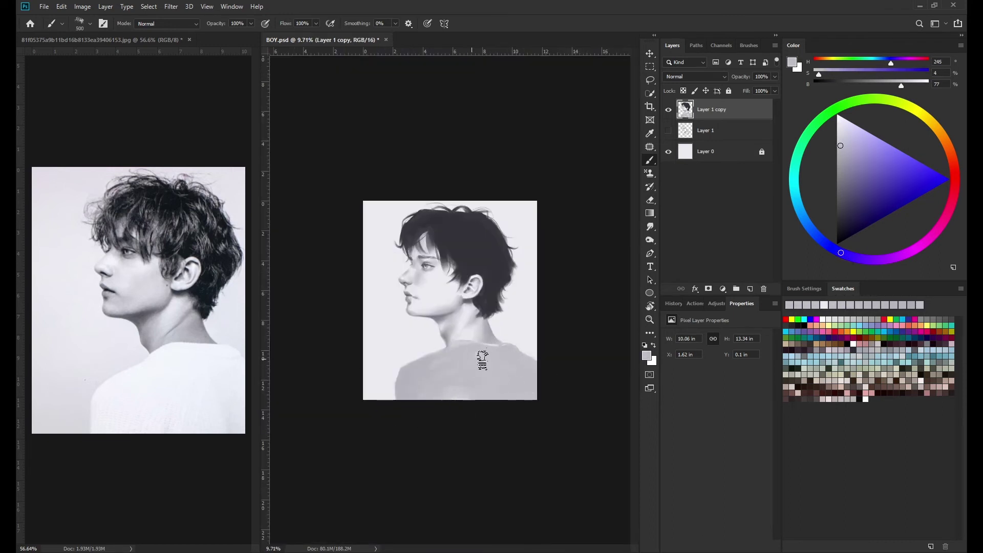
pyautogui.hotkey('ctrl', 'z')
pyautogui.press('[')
pyautogui.press('[')
pyautogui.keyDown('alt'); pyautogui.click(461, 368); pyautogui.keyUp('alt')
pyautogui.moveTo(405, 390); pyautogui.dragTo(458, 358)
# With a smaller brush, paint a darker line along the shoulder and collar, then set flow to 50%.
pyautogui.scroll(3, 428, 307)
pyautogui.press('[')
pyautogui.press('[')
pyautogui.press('[')
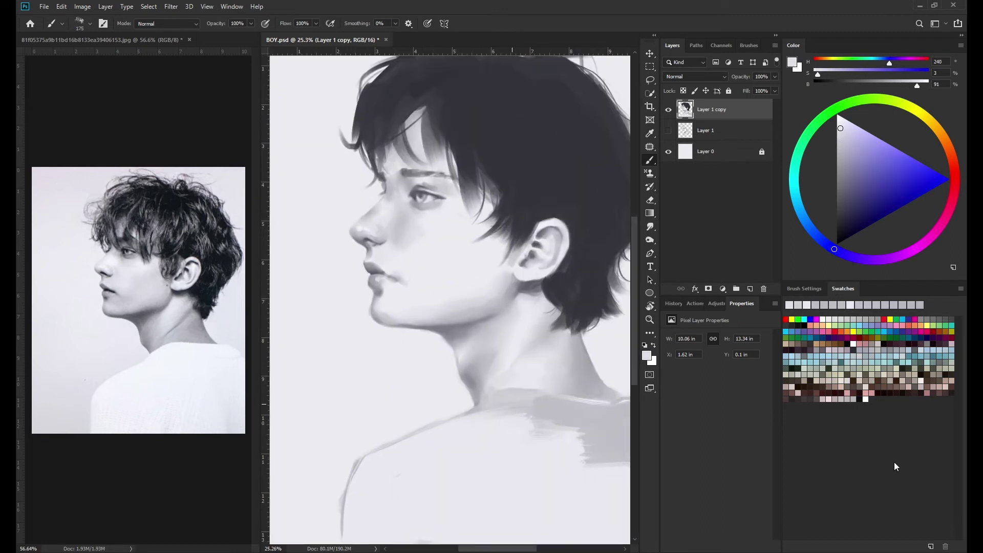
pyautogui.press('[')
pyautogui.keyDown('alt'); pyautogui.click(483, 410); pyautogui.keyUp('alt')
pyautogui.moveTo(425, 439); pyautogui.dragTo(474, 418)
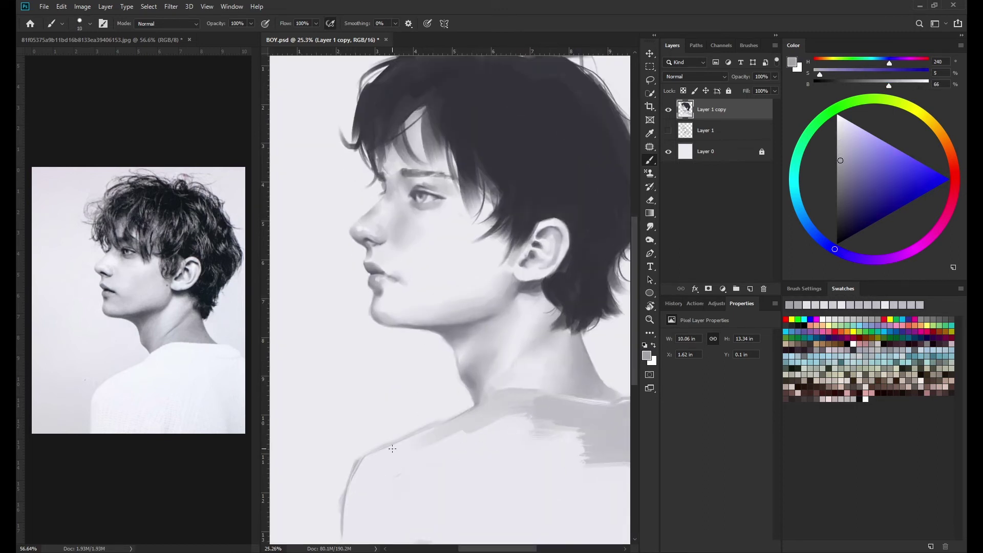
pyautogui.moveTo(407, 445); pyautogui.dragTo(358, 475)
pyautogui.scroll(-2, 433, 466)
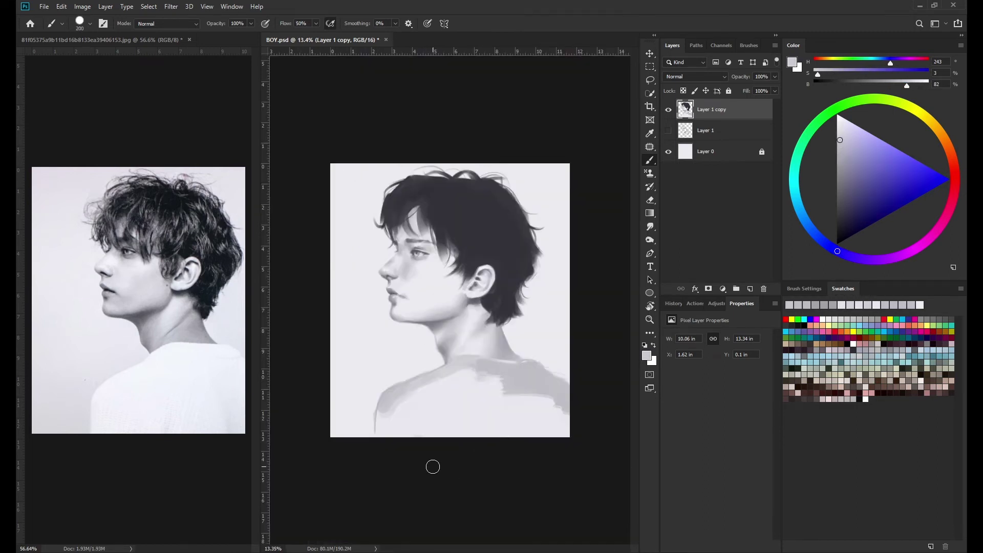
pyautogui.press(']')
pyautogui.press(']')
pyautogui.press(']')
pyautogui.hotkey('shift', '5')
# Lighten the right shoulder, paint darker grey on the lower-left shoulder, and smudge it in.
pyautogui.keyDown('alt'); pyautogui.click(519, 374); pyautogui.keyUp('alt')
pyautogui.moveTo(614, 425)
pyautogui.mouseDown()
pyautogui.moveTo(562, 397)
pyautogui.moveTo(617, 427)
pyautogui.mouseUp()
pyautogui.press('[')
pyautogui.press('[')
pyautogui.keyDown('alt'); pyautogui.click(534, 375); pyautogui.keyUp('alt')
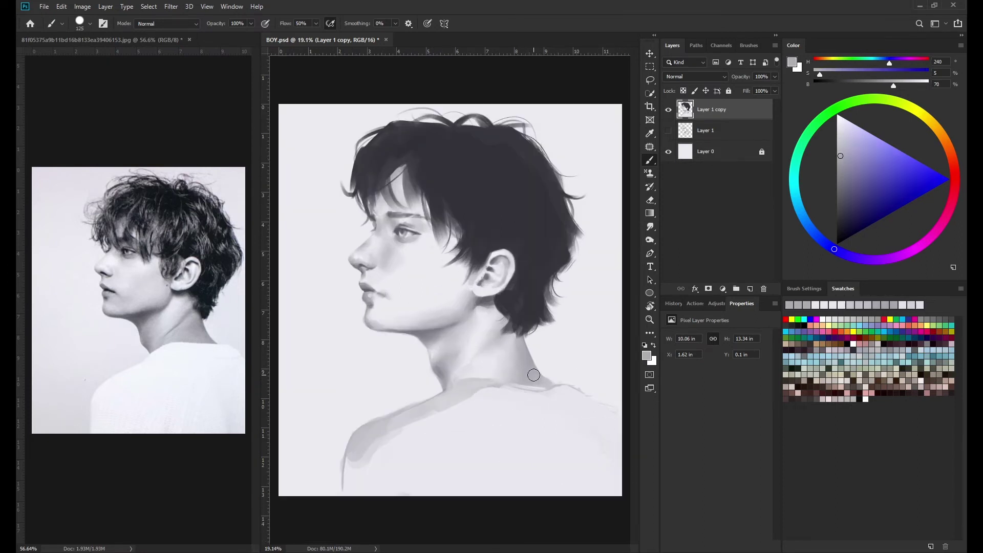
pyautogui.keyDown('alt'); pyautogui.click(548, 384); pyautogui.keyUp('alt')
pyautogui.moveTo(353, 459)
pyautogui.mouseDown()
pyautogui.moveTo(348, 497)
pyautogui.moveTo(410, 425)
pyautogui.mouseUp()
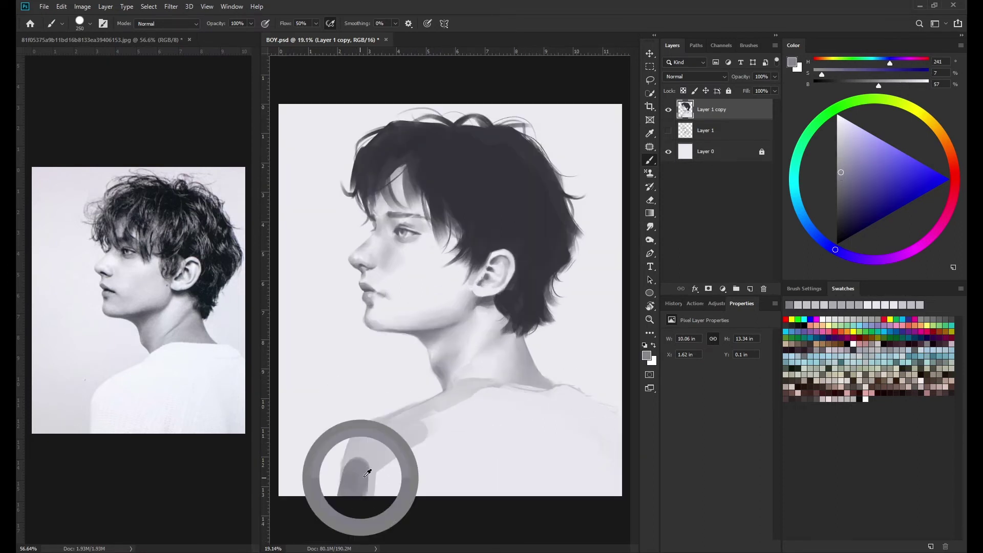
pyautogui.press('r')
pyautogui.moveTo(369, 492)
pyautogui.mouseDown()
pyautogui.moveTo(355, 463)
pyautogui.moveTo(402, 485)
pyautogui.mouseUp()
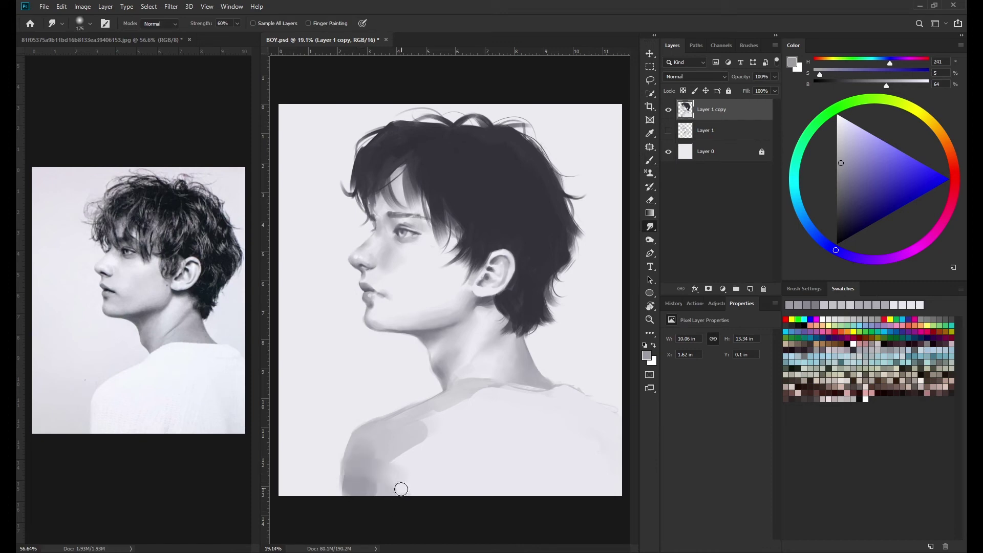
# Paint darker grey on the lower-left shoulder and broad grey strokes across both shoulders.
pyautogui.press('b')
pyautogui.keyDown('alt'); pyautogui.click(372, 473); pyautogui.keyUp('alt')
pyautogui.moveTo(353, 464); pyautogui.dragTo(379, 492)
pyautogui.scroll(-2, 390, 451)
pyautogui.press(']')
pyautogui.press(']')
pyautogui.moveTo(379, 425)
pyautogui.mouseDown()
pyautogui.moveTo(441, 410)
pyautogui.moveTo(471, 380)
pyautogui.moveTo(441, 397)
pyautogui.moveTo(547, 412)
pyautogui.moveTo(463, 369)
pyautogui.moveTo(527, 363)
pyautogui.moveTo(563, 401)
pyautogui.mouseUp()
pyautogui.keyDown('alt'); pyautogui.click(468, 351); pyautogui.keyUp('alt')
pyautogui.keyDown('alt'); pyautogui.click(492, 374); pyautogui.keyUp('alt')
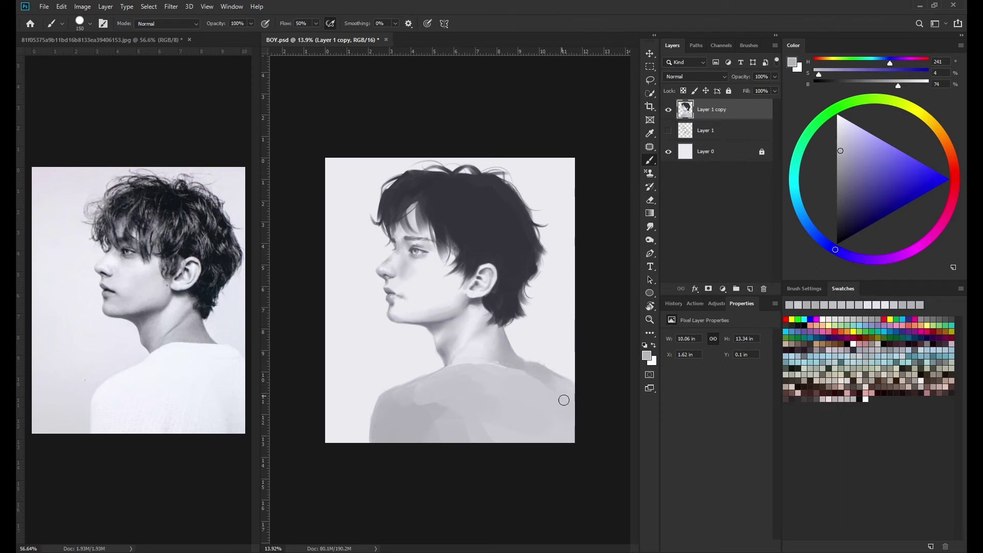
# Paint a darker grey edge along the lower-right shoulder with a larger brush.
pyautogui.press('r')
pyautogui.press('b')
pyautogui.keyDown('alt'); pyautogui.click(375, 421); pyautogui.keyUp('alt')
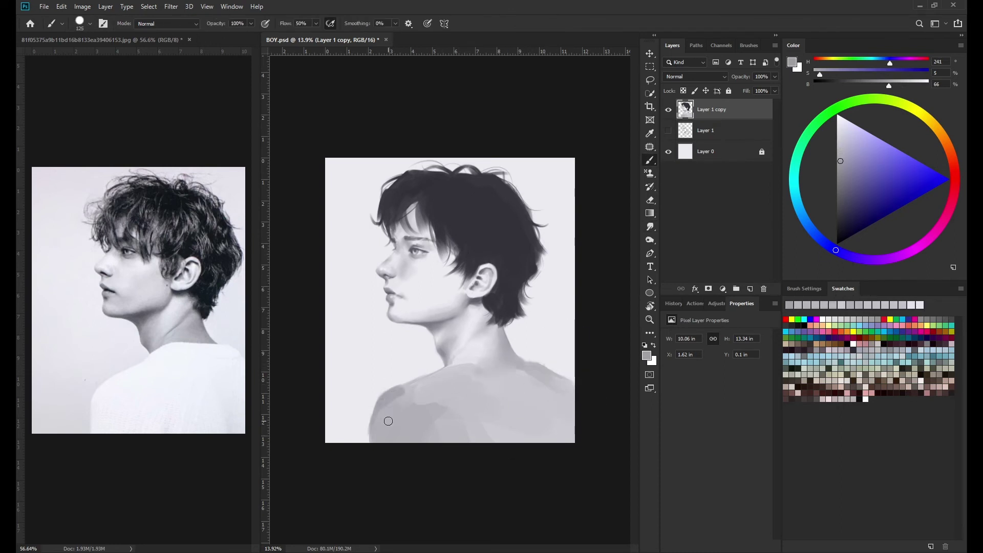
pyautogui.keyDown('alt'); pyautogui.click(413, 402); pyautogui.keyUp('alt')
pyautogui.press(']')
pyautogui.press(']')
pyautogui.press(']')
pyautogui.moveTo(561, 435); pyautogui.dragTo(569, 402)
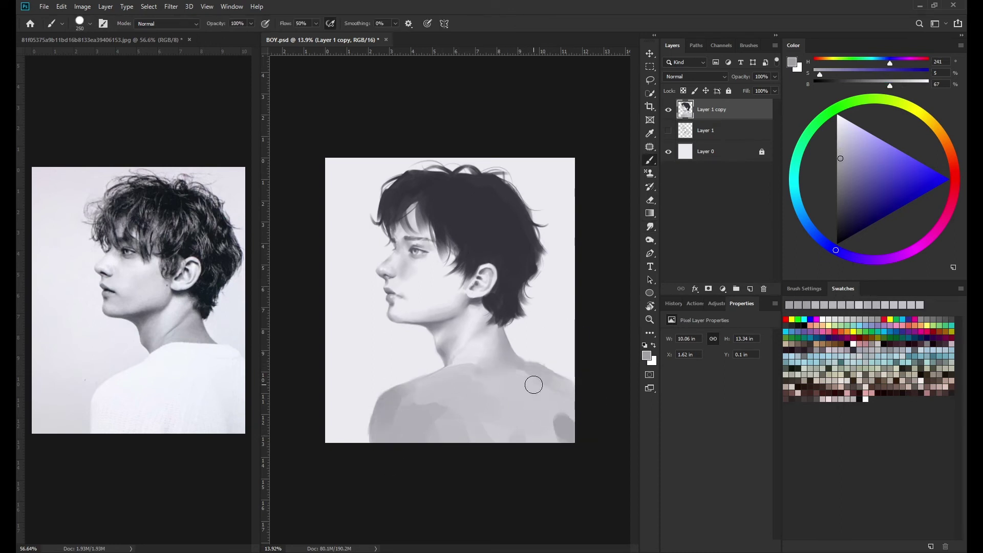
# Blend a darker band along the shoulder tops and dab in light grey.
pyautogui.keyDown('alt'); pyautogui.click(478, 353); pyautogui.keyUp('alt')
pyautogui.press('r')
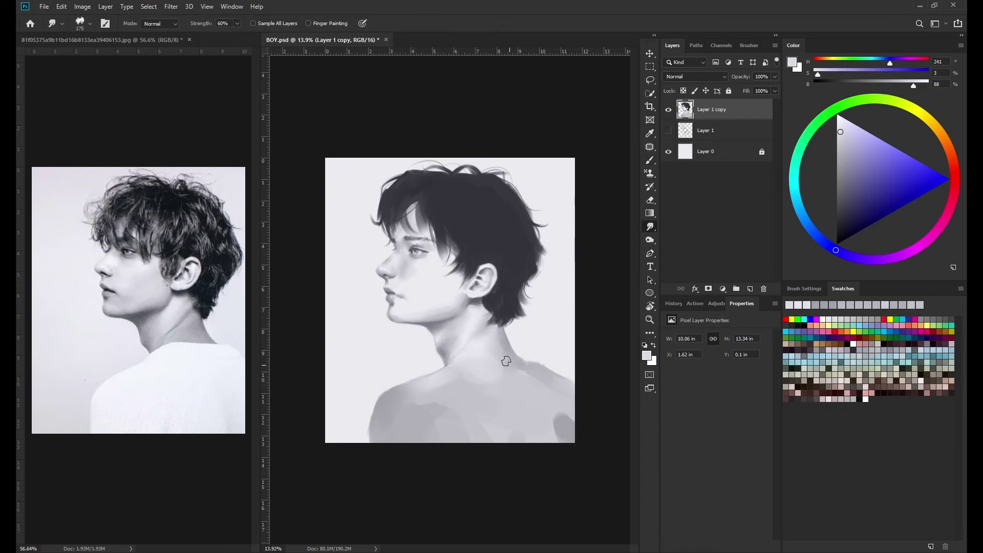
pyautogui.press('b')
pyautogui.keyDown('alt'); pyautogui.click(505, 358); pyautogui.keyUp('alt')
pyautogui.moveTo(492, 373)
pyautogui.mouseDown()
pyautogui.moveTo(426, 387)
pyautogui.moveTo(433, 384)
pyautogui.mouseUp()
pyautogui.press('r')
pyautogui.press('b')
pyautogui.keyDown('alt'); pyautogui.click(423, 370); pyautogui.keyUp('alt')
# Zoom out to see the whole painting and smudge the shoulder greys with a smaller brush.
pyautogui.hotkey('ctrl', '-')
pyautogui.hotkey('ctrl', '-')
pyautogui.hotkey('ctrl', '-')
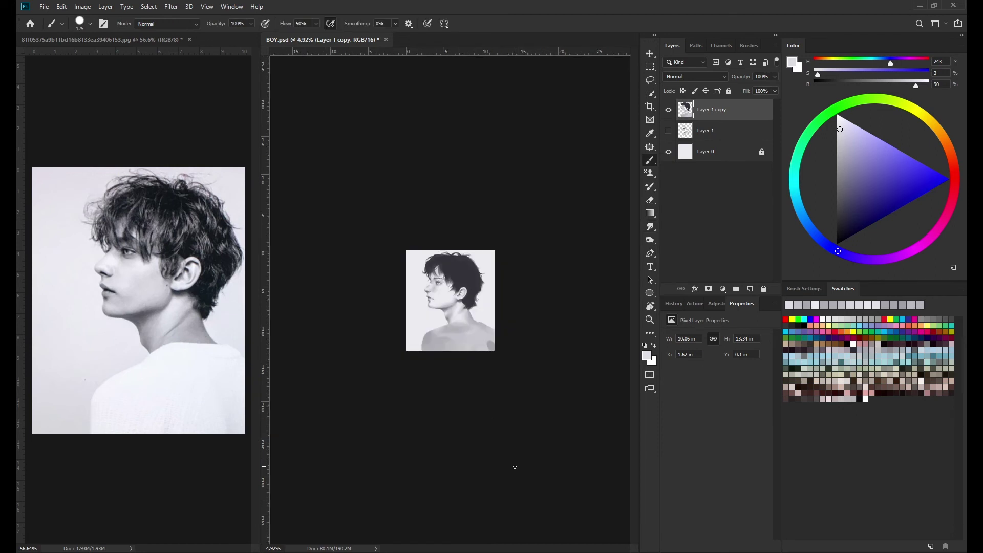
pyautogui.scroll(5, 514, 467)
pyautogui.press('[')
pyautogui.press('[')
pyautogui.press('[')
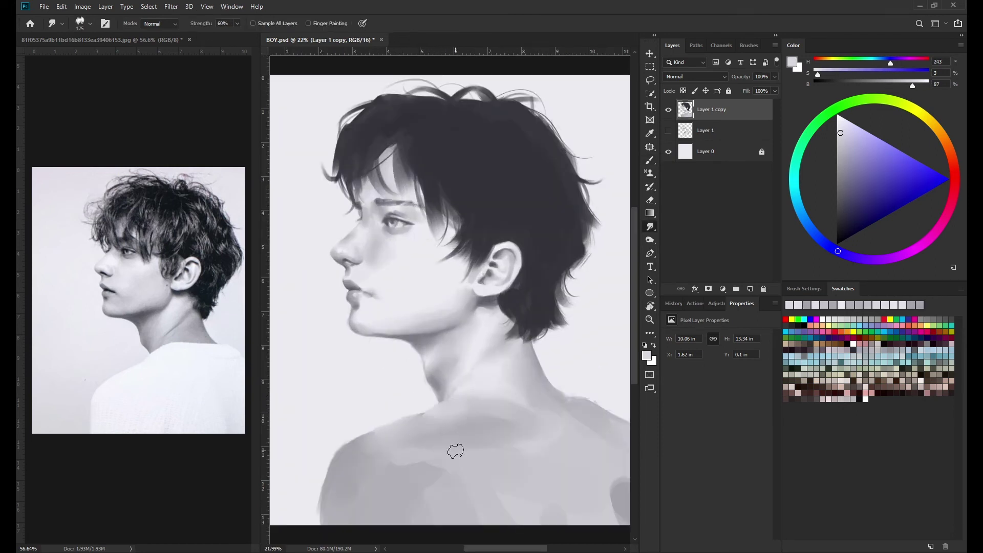
pyautogui.keyDown('alt'); pyautogui.click(424, 412); pyautogui.keyUp('alt')
pyautogui.keyDown('alt'); pyautogui.click(451, 396); pyautogui.keyUp('alt')
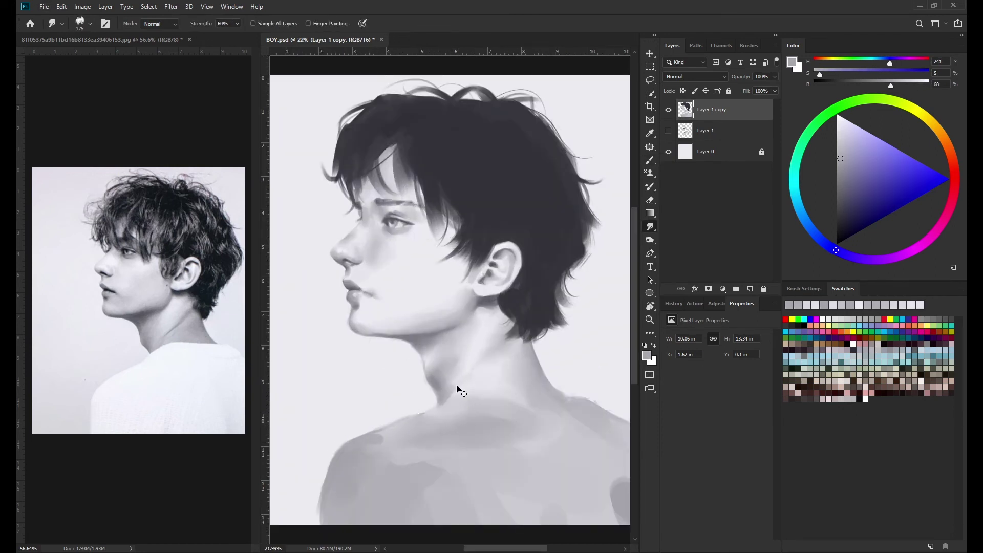
pyautogui.press('r')
pyautogui.press('b')
# Pick up near-white and light greys from the neck to blend it into the shoulders.
pyautogui.keyDown('alt'); pyautogui.click(470, 331); pyautogui.keyUp('alt')
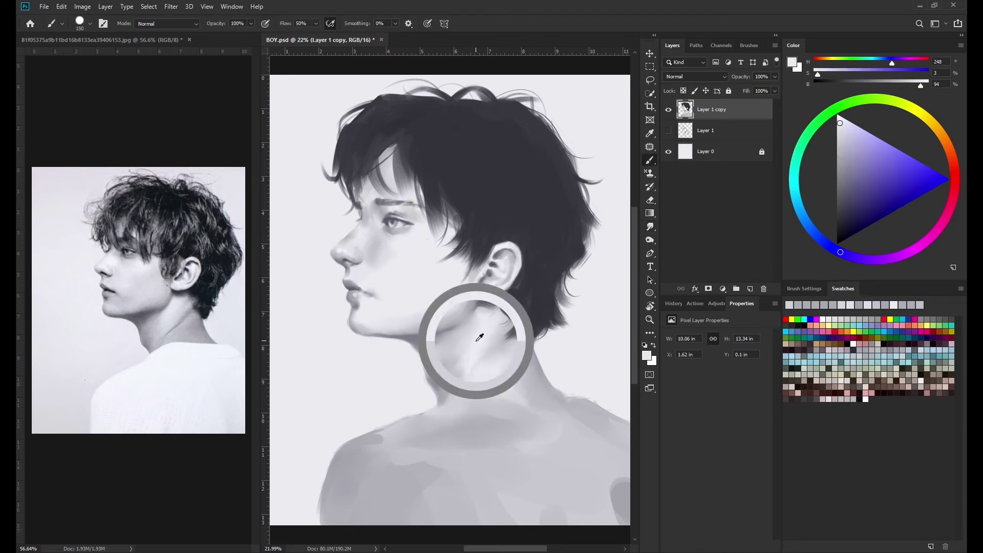
pyautogui.scroll(-5, 455, 384)
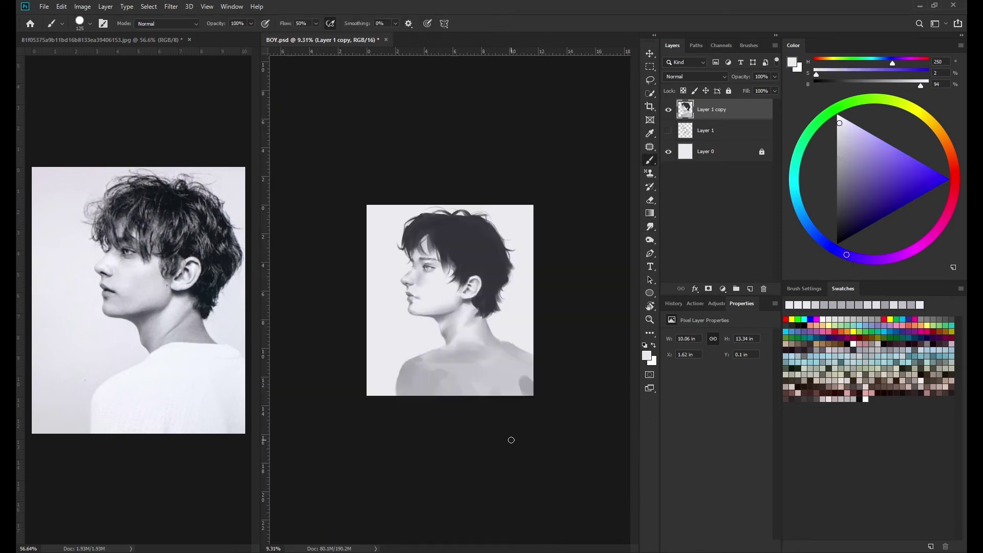
pyautogui.press(']')
pyautogui.press(']')
pyautogui.press(']')
pyautogui.keyDown('alt'); pyautogui.click(465, 348); pyautogui.keyUp('alt')
pyautogui.keyDown('alt'); pyautogui.click(479, 345); pyautogui.keyUp('alt')
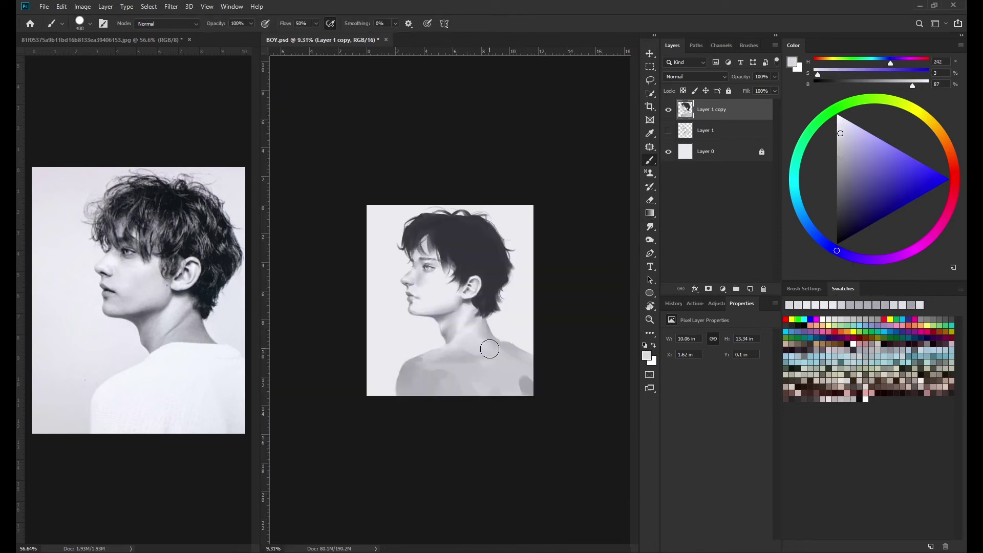
pyautogui.scroll(3, 489, 344)
# Sample a light shoulder grey and the dark hair colour, enlarging the brush.
pyautogui.keyDown('alt'); pyautogui.click(521, 342); pyautogui.keyUp('alt')
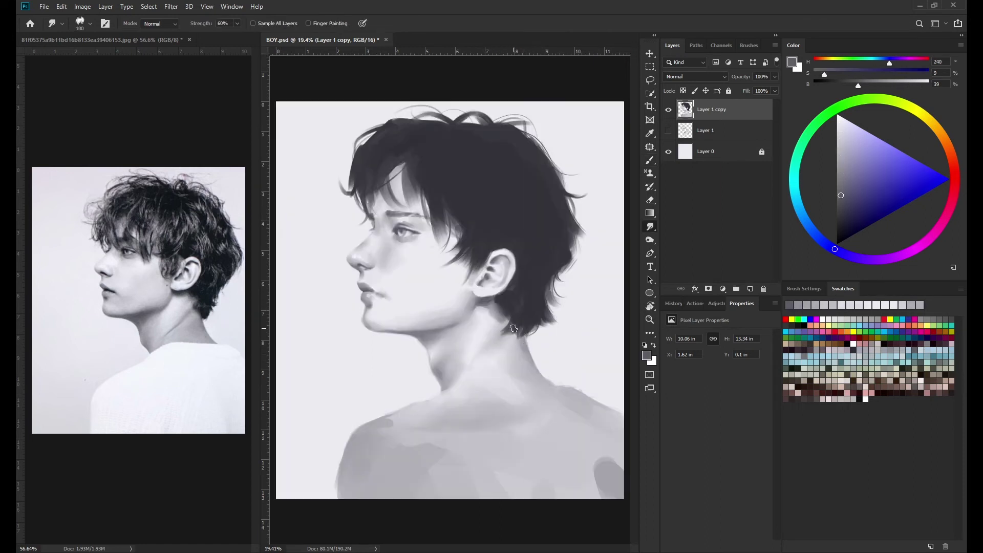
pyautogui.press('[')
pyautogui.press('[')
pyautogui.press('[')
pyautogui.scroll(-1, 571, 391)
pyautogui.press(']')
pyautogui.press(']')
pyautogui.press(']')
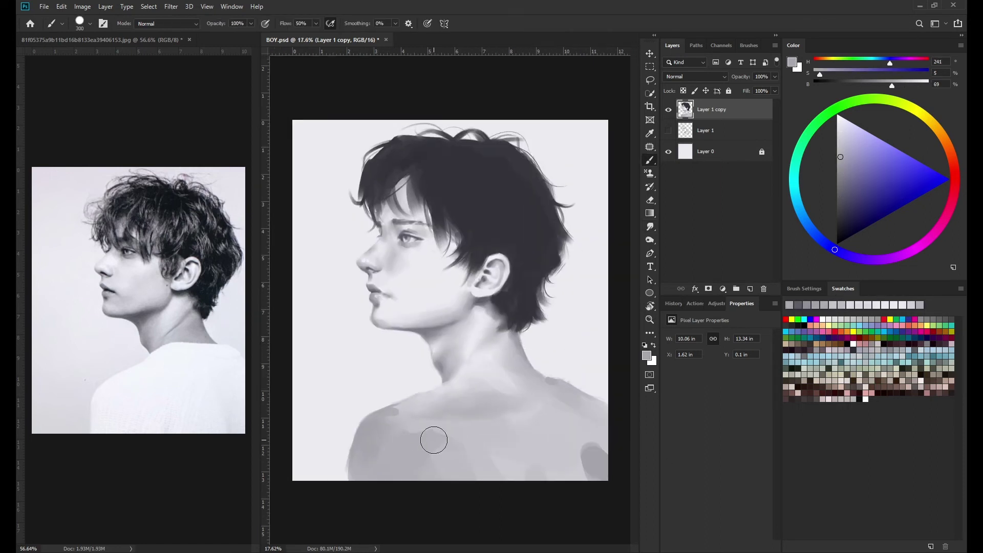
pyautogui.keyDown('alt'); pyautogui.click(400, 189); pyautogui.keyUp('alt')
pyautogui.scroll(6, 399, 230)
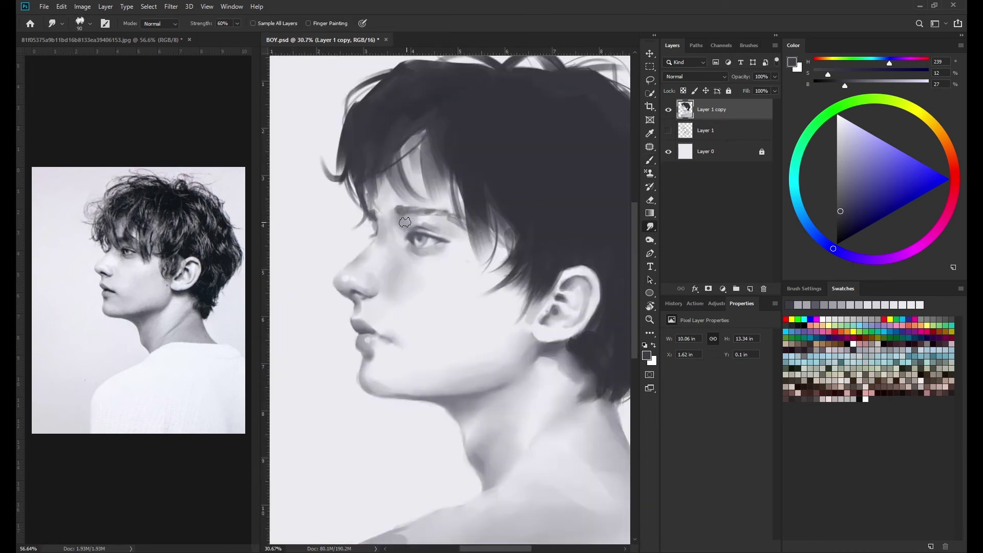
pyautogui.press(']')
pyautogui.press(']')
pyautogui.press(']')
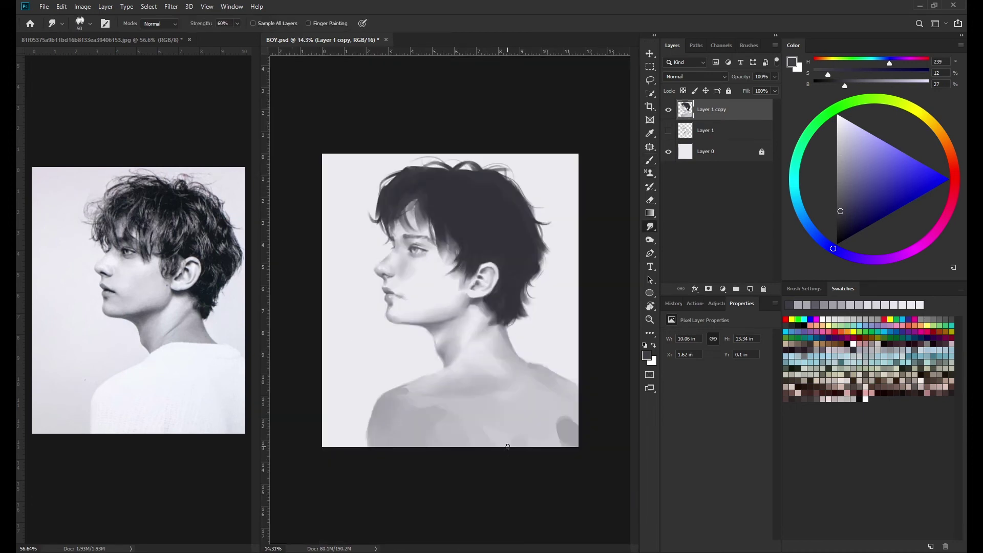
pyautogui.scroll(-4, 410, 261)
pyautogui.press(']')
pyautogui.press(']')
pyautogui.press(']')
# Shrink the brush and sample a mid grey from the shoulder.
pyautogui.press('r')
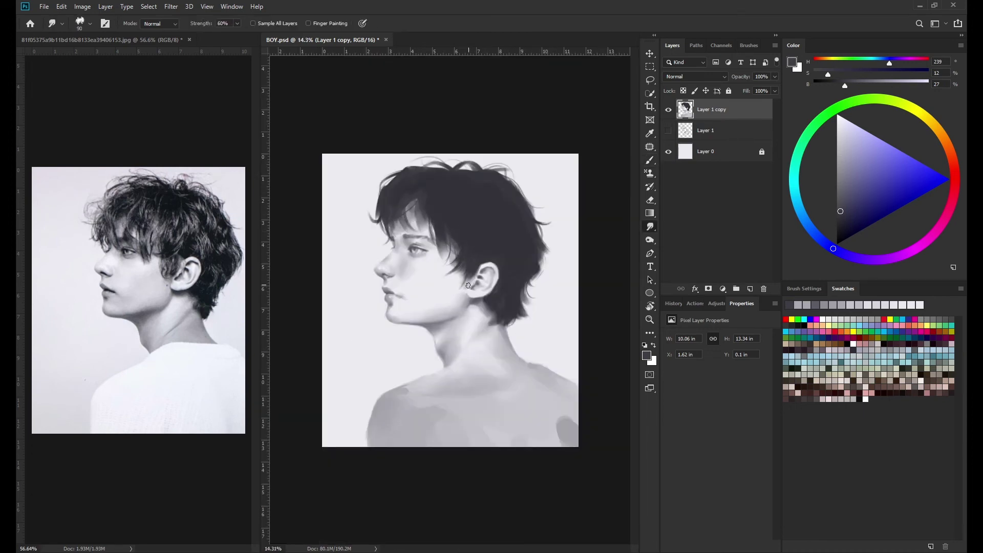
pyautogui.press('b')
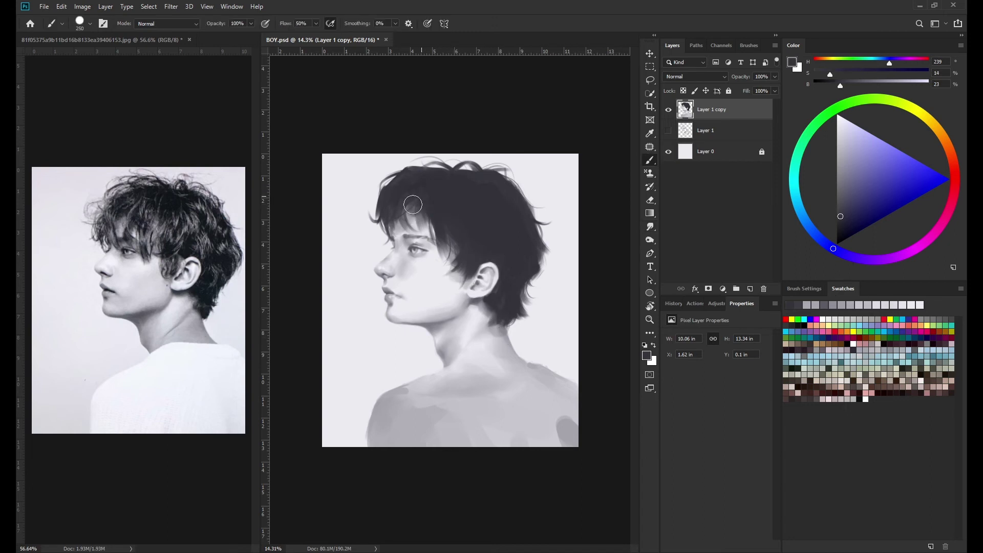
pyautogui.press('[')
pyautogui.press('[')
pyautogui.press('[')
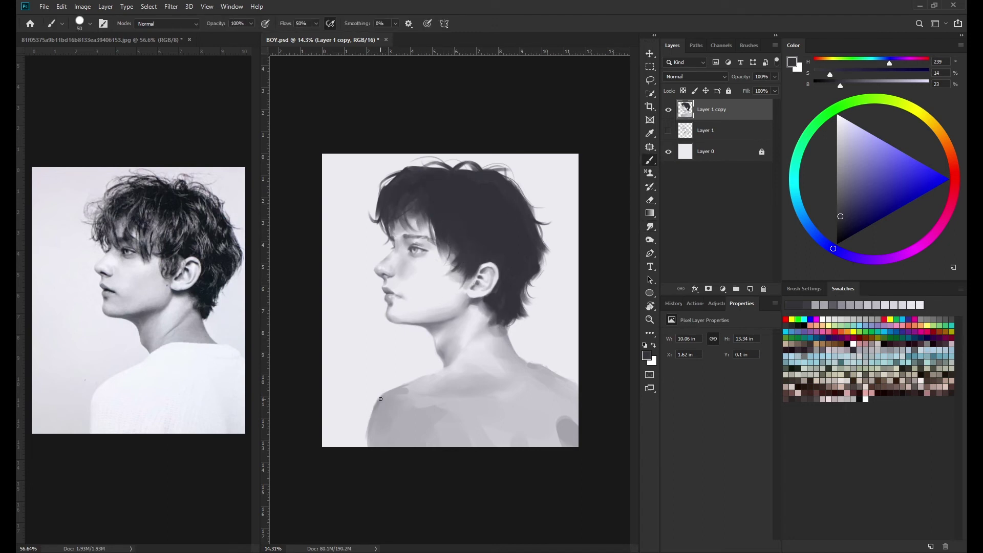
pyautogui.press('[')
pyautogui.press('[')
pyautogui.press('[')
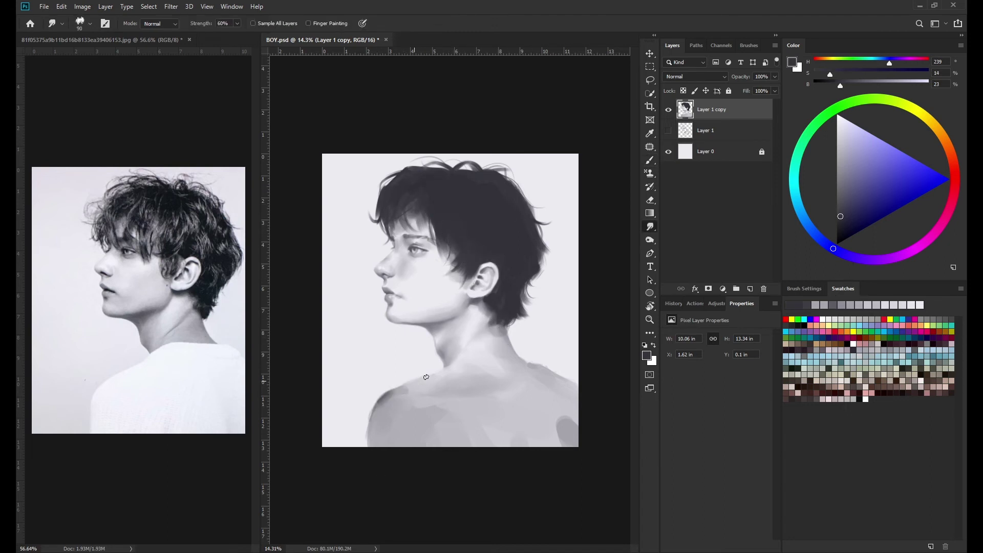
pyautogui.keyDown('alt'); pyautogui.click(388, 394); pyautogui.keyUp('alt')
pyautogui.press('r')
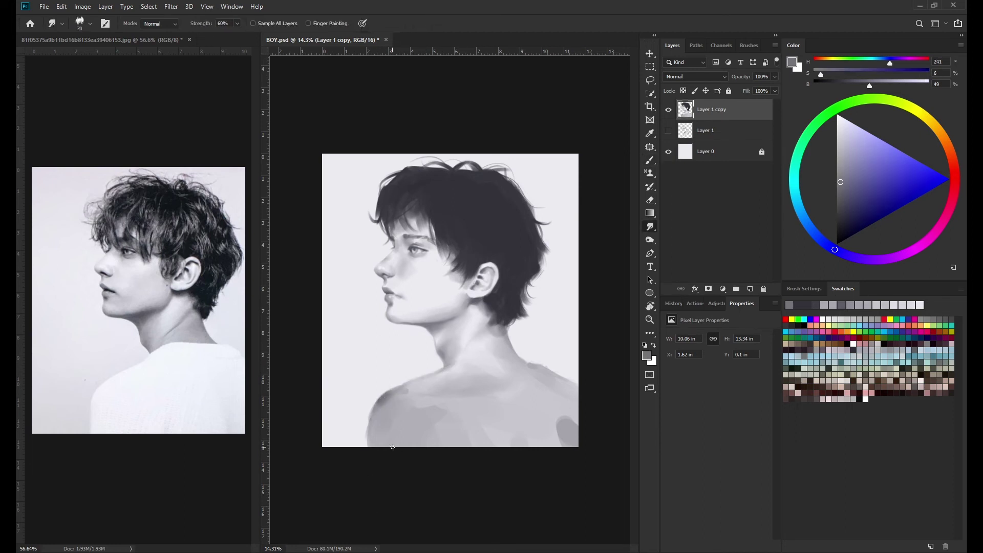
pyautogui.press('b')
# Sample near-white, mid-grey and dark neck and ear tones for shading.
pyautogui.keyDown('alt'); pyautogui.click(370, 400); pyautogui.keyUp('alt')
pyautogui.keyDown('alt'); pyautogui.click(367, 415); pyautogui.keyUp('alt')
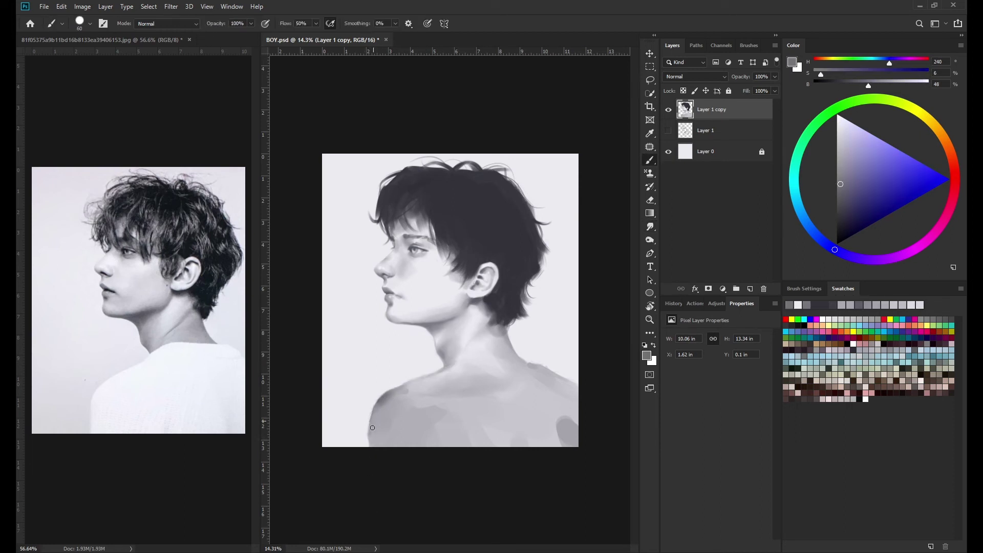
pyautogui.press(']')
pyautogui.press(']')
pyautogui.press(']')
pyautogui.press(']')
pyautogui.press(']')
pyautogui.press(']')
pyautogui.press('[')
pyautogui.press('[')
pyautogui.press('[')
pyautogui.keyDown('alt'); pyautogui.click(443, 354); pyautogui.keyUp('alt')
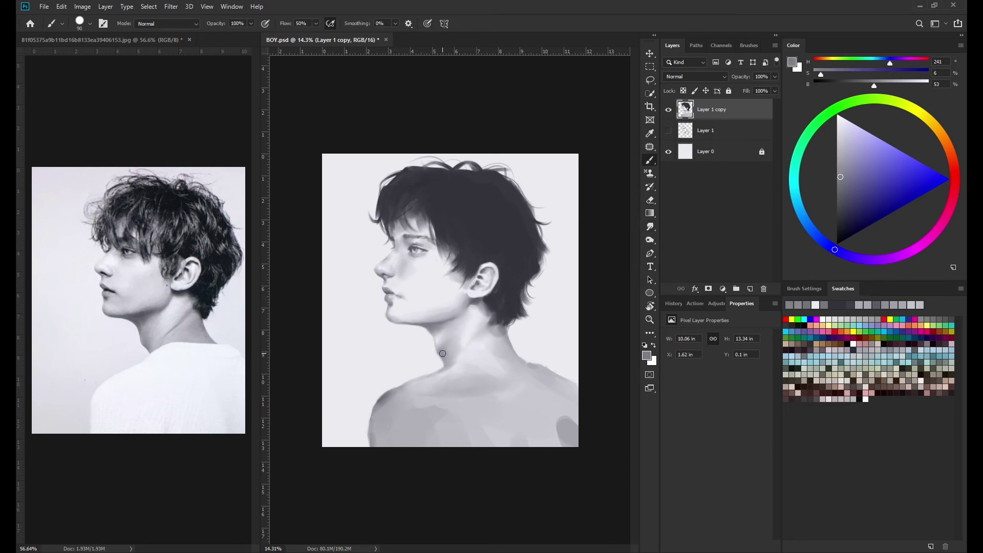
pyautogui.keyDown('alt'); pyautogui.click(432, 331); pyautogui.keyUp('alt')
pyautogui.keyDown('alt'); pyautogui.click(484, 270); pyautogui.keyUp('alt')
pyautogui.press('r')
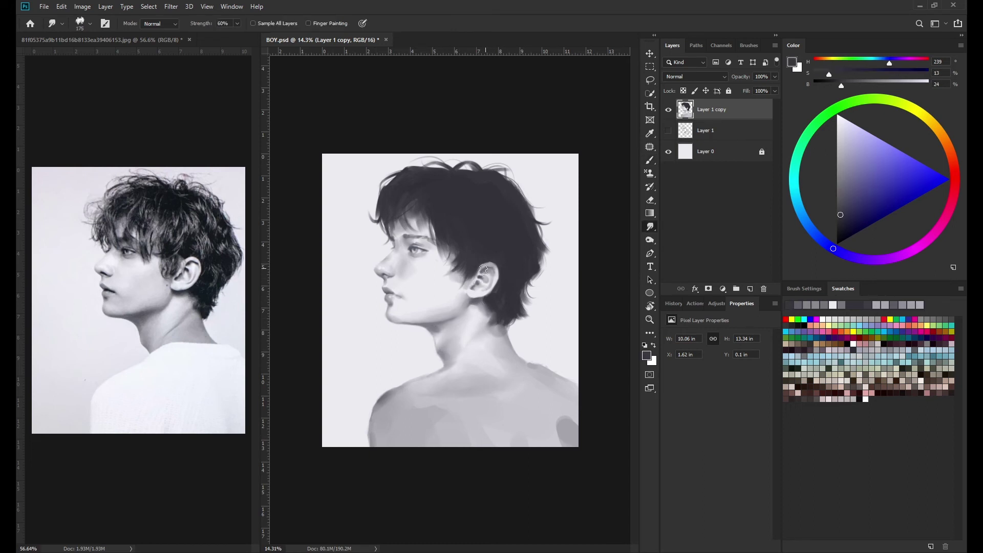
pyautogui.press('b')
# Dab dark shading on the neck and soften the left shoulder with lighter strokes.
pyautogui.click(436, 333)
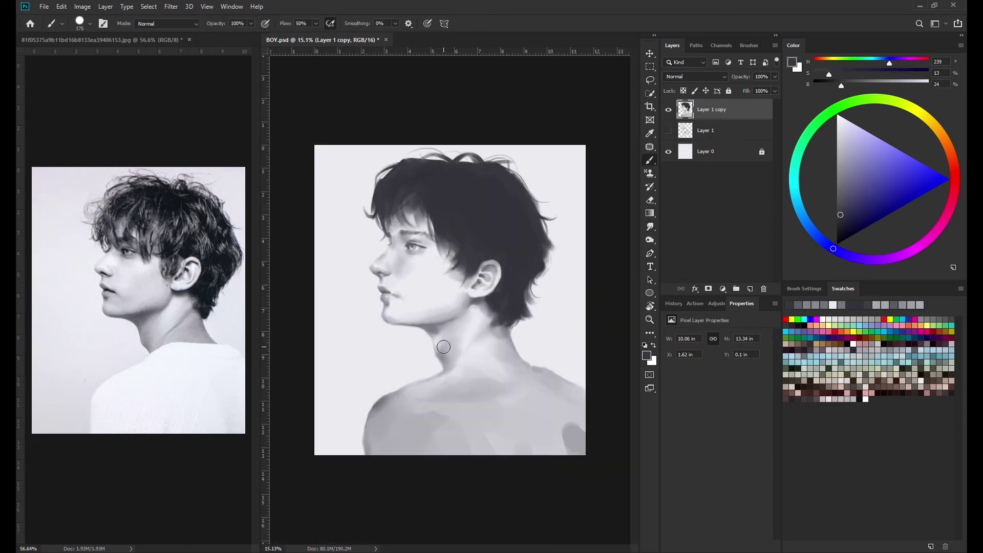
pyautogui.keyDown('alt'); pyautogui.click(445, 335); pyautogui.keyUp('alt')
pyautogui.press('r')
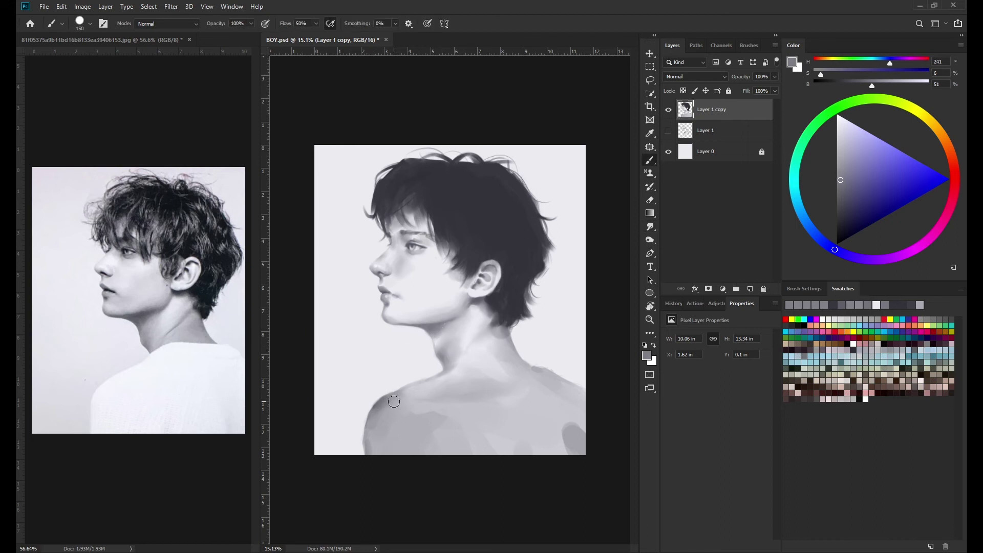
pyautogui.moveTo(389, 399); pyautogui.dragTo(378, 414)
pyautogui.keyDown('alt'); pyautogui.click(564, 447); pyautogui.keyUp('alt')
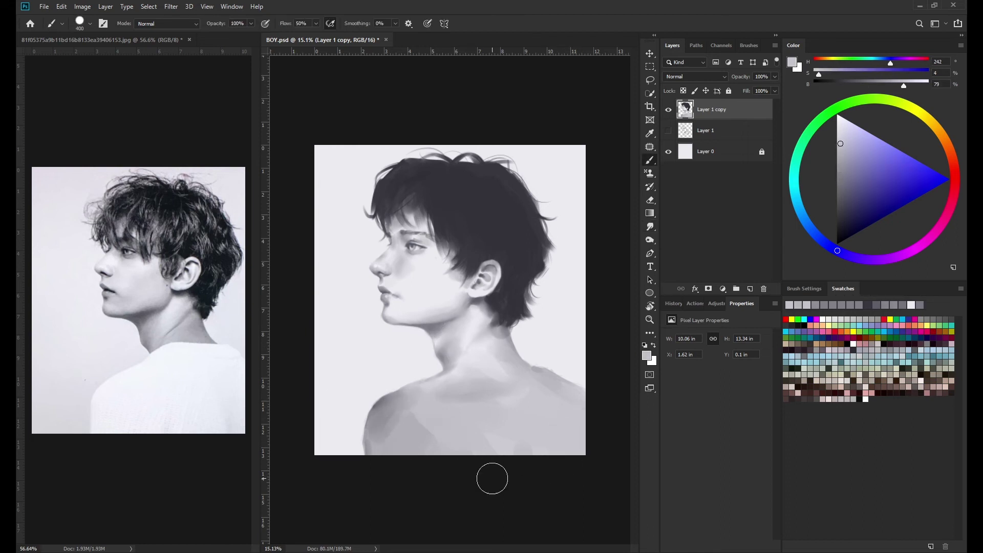
pyautogui.moveTo(435, 430); pyautogui.dragTo(500, 455)
# Save the painting and sample darker neck greys with a slightly larger brush.
pyautogui.hotkey('ctrl', '-')
pyautogui.press('r')
pyautogui.hotkey('ctrl', 's')
pyautogui.hotkey('ctrl', '+')
pyautogui.press('b')
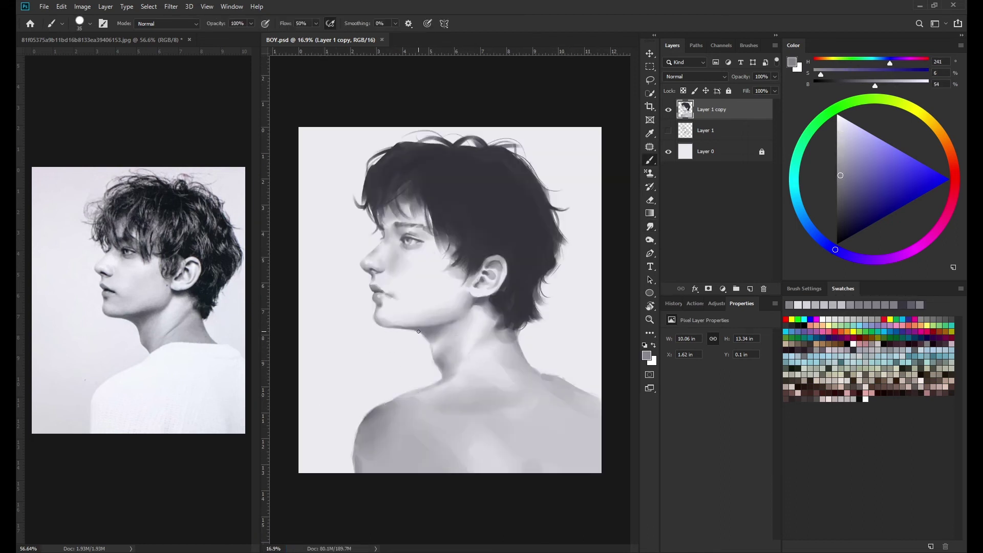
pyautogui.press(']')
pyautogui.keyDown('alt'); pyautogui.click(381, 405); pyautogui.keyUp('alt')
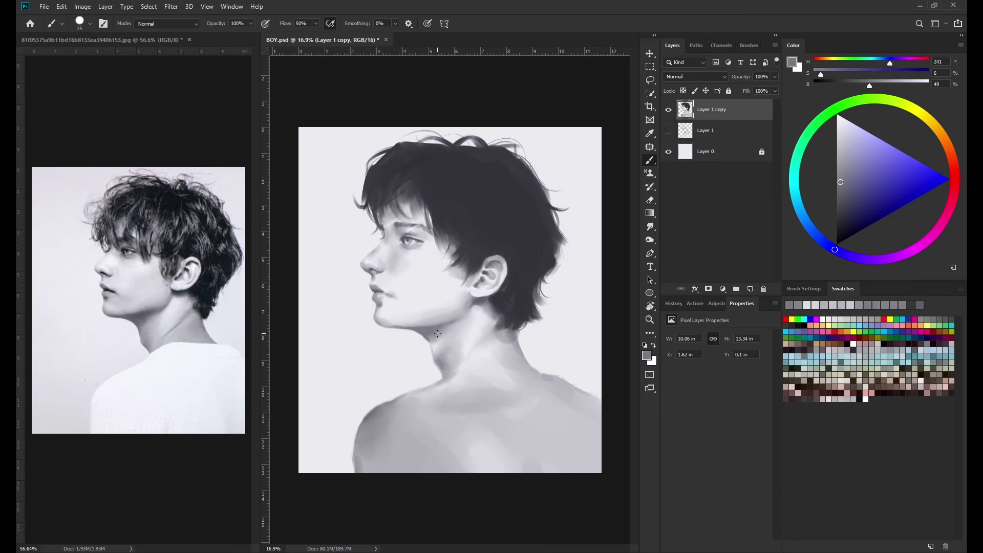
pyautogui.keyDown('alt'); pyautogui.click(519, 332); pyautogui.keyUp('alt')
pyautogui.hotkey('ctrl', '-')
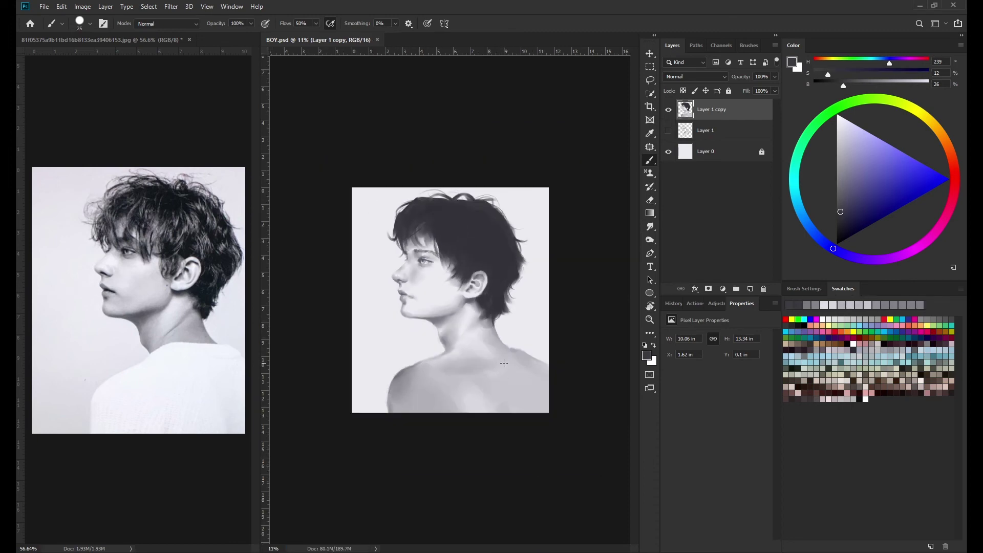
# Undo a stray upper-right stroke and paint dark hair strands atop the head.
pyautogui.hotkey('ctrl', '+')
pyautogui.moveTo(595, 137); pyautogui.dragTo(584, 168)
pyautogui.hotkey('ctrl', 'z')
pyautogui.keyDown('alt'); pyautogui.click(445, 119); pyautogui.keyUp('alt')
pyautogui.moveTo(433, 122); pyautogui.dragTo(369, 110)
# Scale the portrait down to 9.42 × 12.54 in and darken the hair top.
pyautogui.hotkey('ctrl', 't')
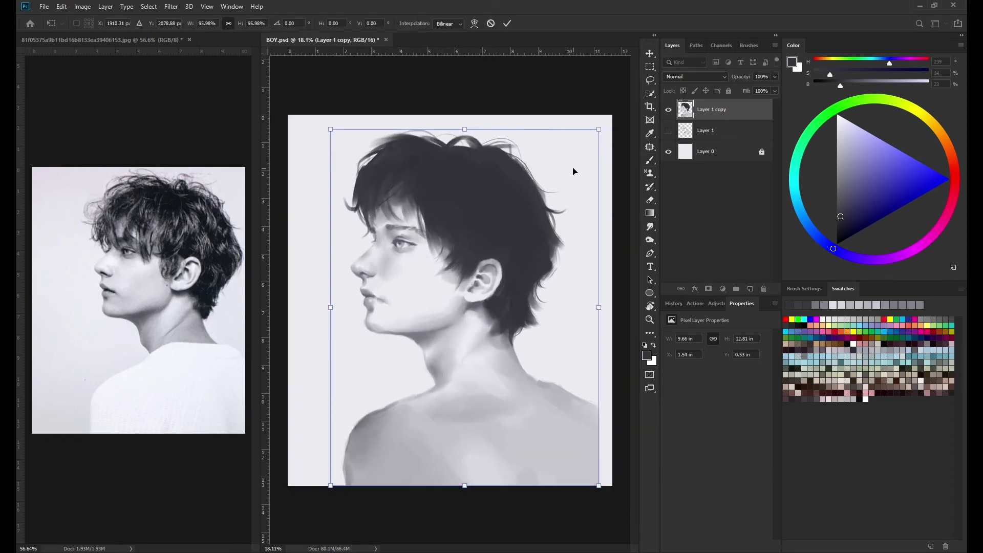
pyautogui.moveTo(575, 167)
pyautogui.mouseDown()
pyautogui.moveTo(499, 247)
pyautogui.moveTo(520, 283)
pyautogui.mouseUp()
pyautogui.press('Return')
pyautogui.press('b')
pyautogui.moveTo(374, 174); pyautogui.dragTo(477, 138)
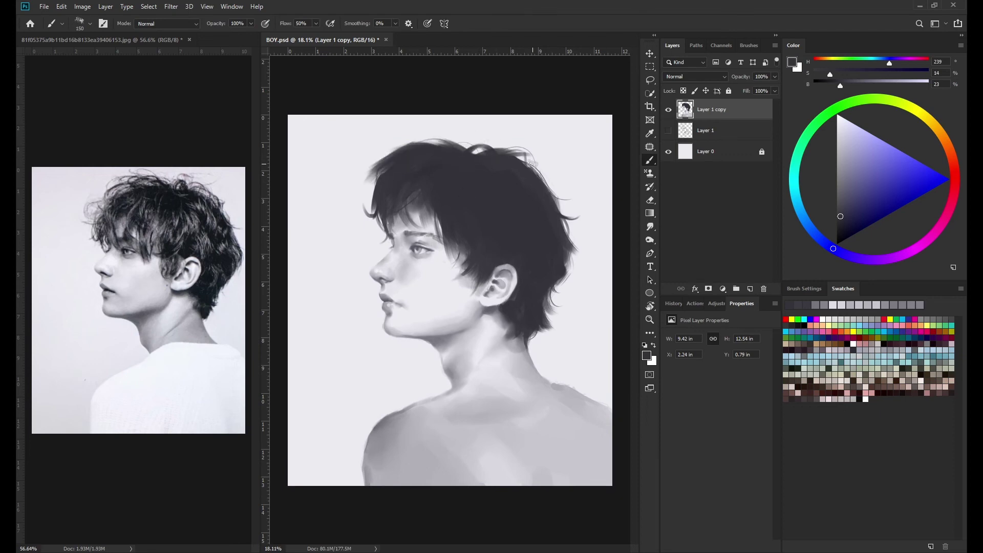
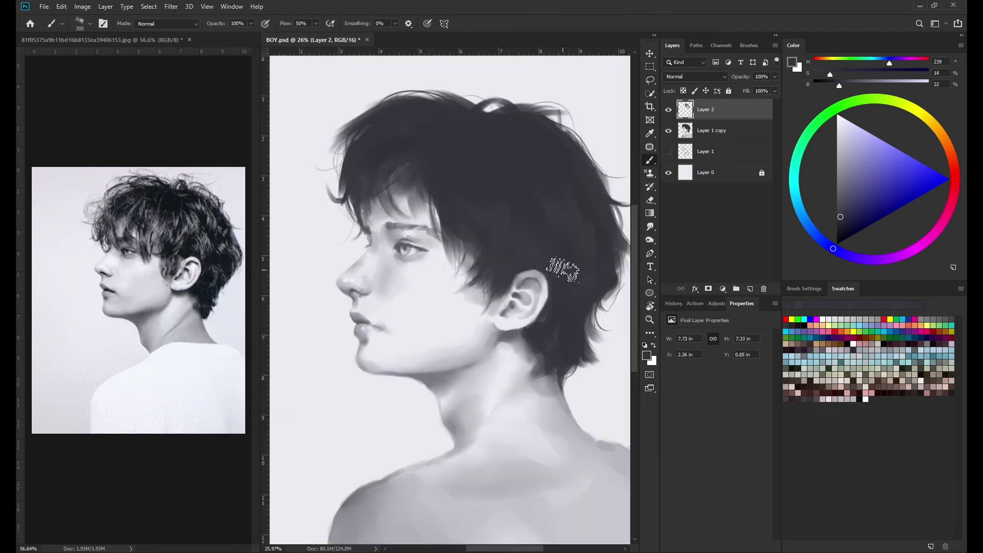
# Sample darker hair tones and smudge the top of the hair.
pyautogui.press('[')
pyautogui.press('[')
pyautogui.keyDown('alt'); pyautogui.click(371, 169); pyautogui.keyUp('alt')
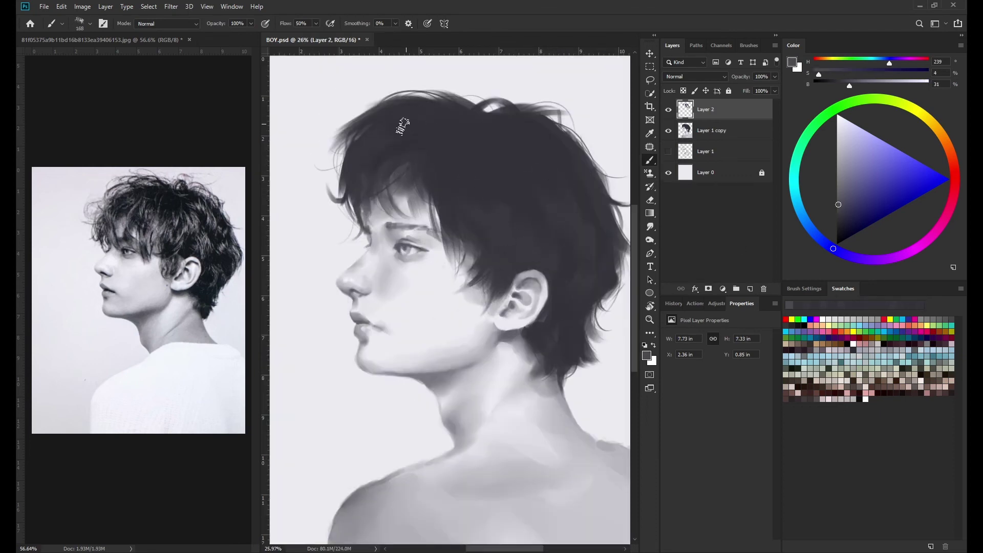
pyautogui.keyDown('alt'); pyautogui.click(410, 120); pyautogui.keyUp('alt')
pyautogui.press('r')
pyautogui.moveTo(432, 128)
pyautogui.mouseDown()
pyautogui.moveTo(408, 103)
pyautogui.moveTo(408, 178)
pyautogui.mouseUp()
# On a new empty layer, paint dark and lighter grey strands across the hair.
pyautogui.hotkey('ctrl', 'shift', 'alt', 'n')
pyautogui.press('b')
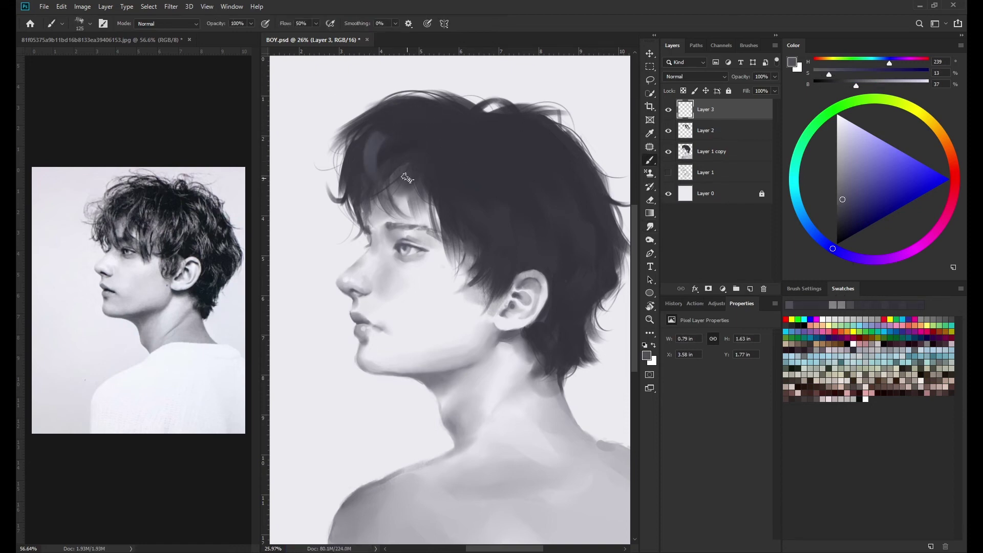
pyautogui.keyDown('alt'); pyautogui.click(408, 178); pyautogui.keyUp('alt')
pyautogui.moveTo(374, 133)
pyautogui.mouseDown()
pyautogui.moveTo(413, 197)
pyautogui.moveTo(487, 210)
pyautogui.moveTo(511, 220)
pyautogui.moveTo(481, 220)
pyautogui.moveTo(522, 234)
pyautogui.mouseUp()
pyautogui.press('[')
pyautogui.press('[')
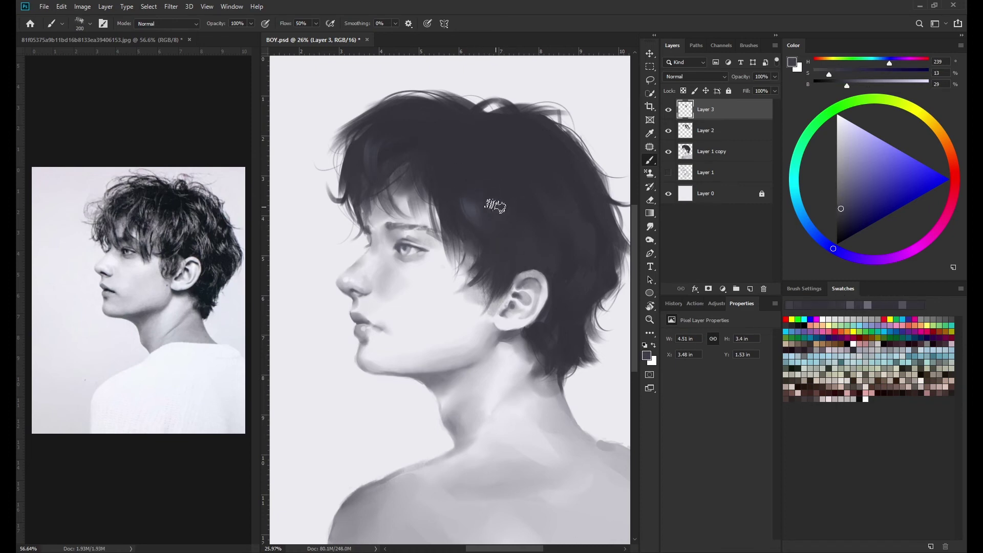
pyautogui.keyDown('alt'); pyautogui.click(542, 231); pyautogui.keyUp('alt')
pyautogui.moveTo(523, 169)
pyautogui.mouseDown()
pyautogui.moveTo(549, 265)
pyautogui.moveTo(591, 187)
pyautogui.moveTo(571, 162)
pyautogui.mouseUp()
# Paint dark strands over the right-side hair and darken the light patch on top.
pyautogui.press('[')
pyautogui.keyDown('alt'); pyautogui.click(575, 189); pyautogui.keyUp('alt')
pyautogui.moveTo(594, 197); pyautogui.dragTo(566, 256)
pyautogui.press(']')
pyautogui.press(']')
pyautogui.press(']')
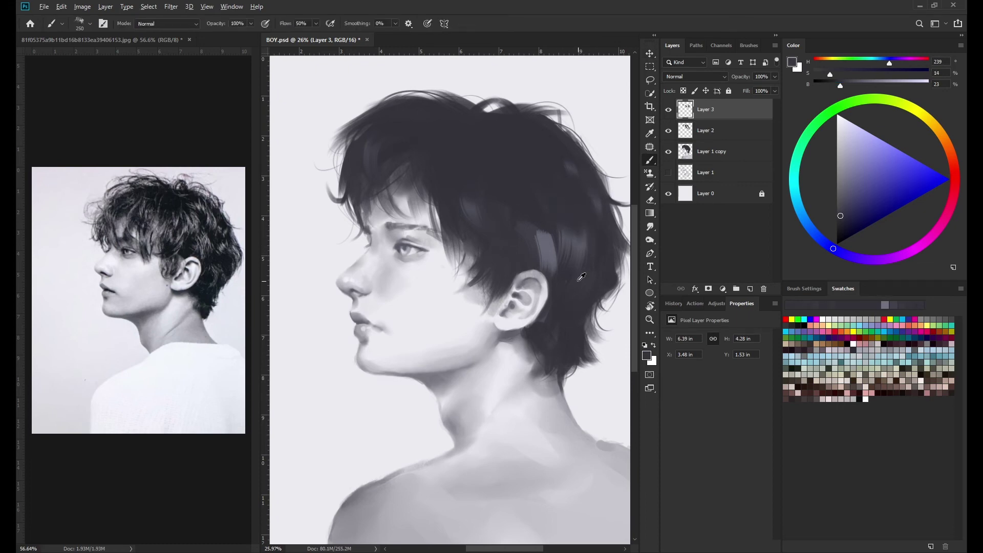
pyautogui.keyDown('alt'); pyautogui.click(472, 225); pyautogui.keyUp('alt')
pyautogui.moveTo(394, 115); pyautogui.dragTo(443, 115)
# Resample lighter and darker hair tones at smaller brush sizes and save BOY.psd.
pyautogui.keyDown('alt'); pyautogui.click(436, 118); pyautogui.keyUp('alt')
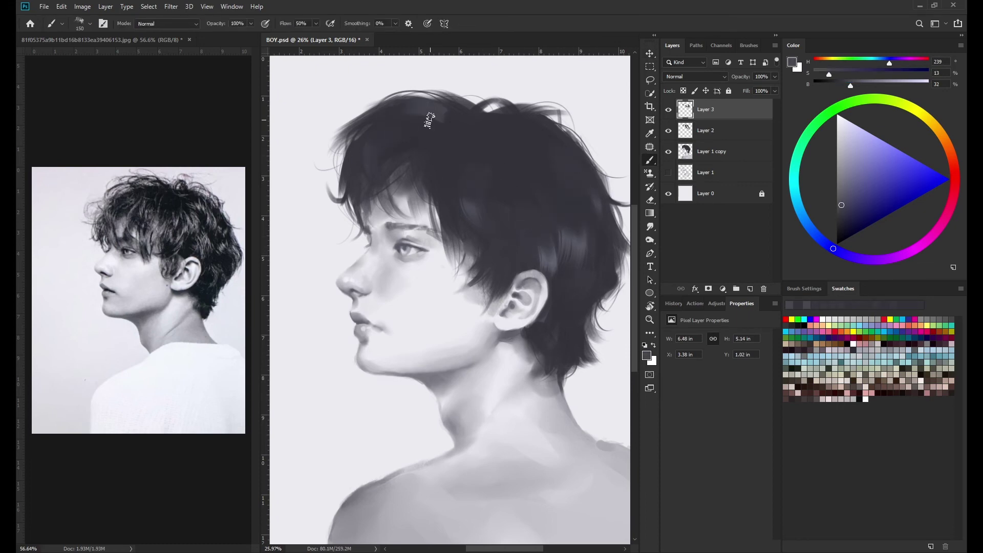
pyautogui.press('[')
pyautogui.press('[')
pyautogui.press('[')
pyautogui.keyDown('alt'); pyautogui.click(513, 259); pyautogui.keyUp('alt')
pyautogui.press('[')
pyautogui.press('[')
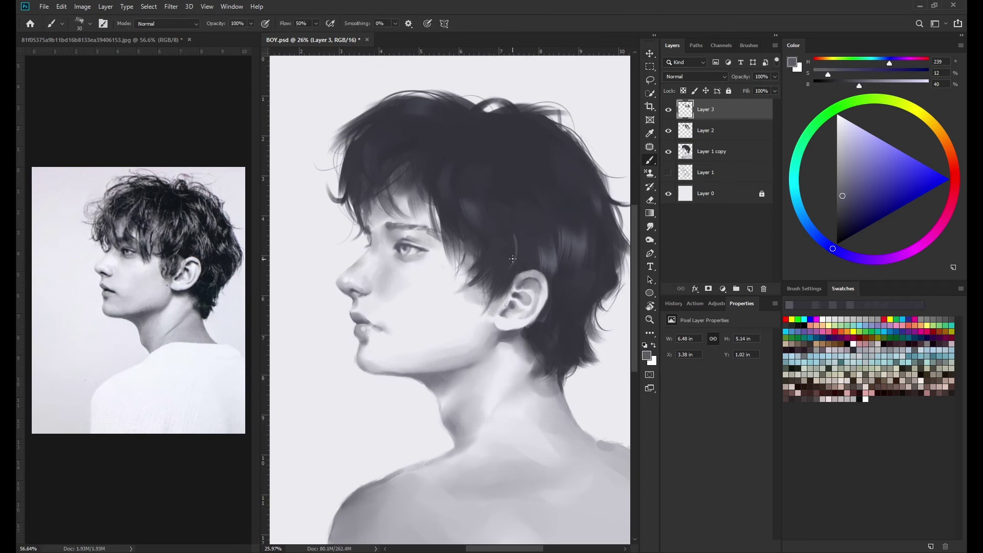
pyautogui.keyDown('alt'); pyautogui.click(429, 131); pyautogui.keyUp('alt')
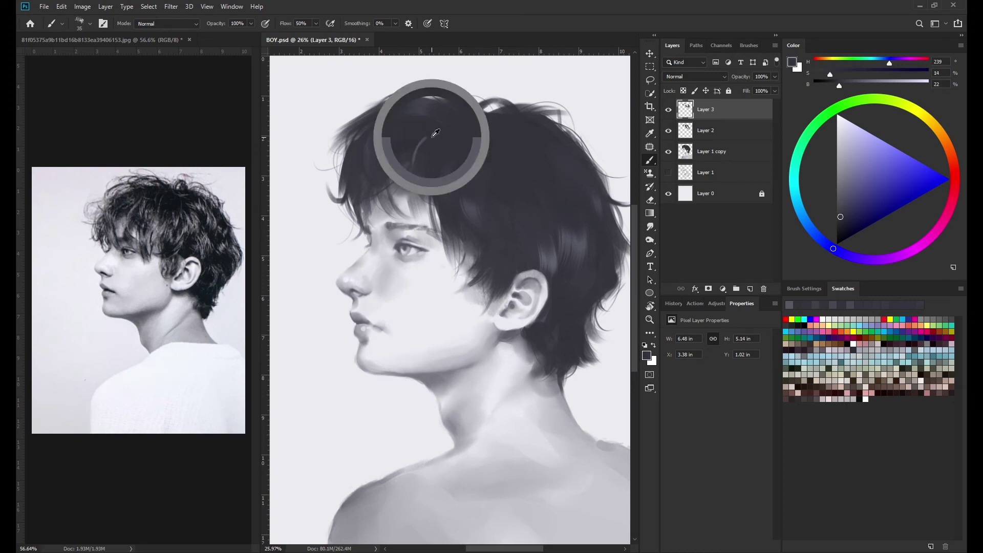
pyautogui.press(']')
pyautogui.press(']')
pyautogui.press(']')
pyautogui.keyDown('alt'); pyautogui.scroll(-3, 453, 272); pyautogui.keyUp('alt')
pyautogui.hotkey('ctrl', 's')
pyautogui.keyDown('alt'); pyautogui.scroll(3, 519, 292); pyautogui.keyUp('alt')
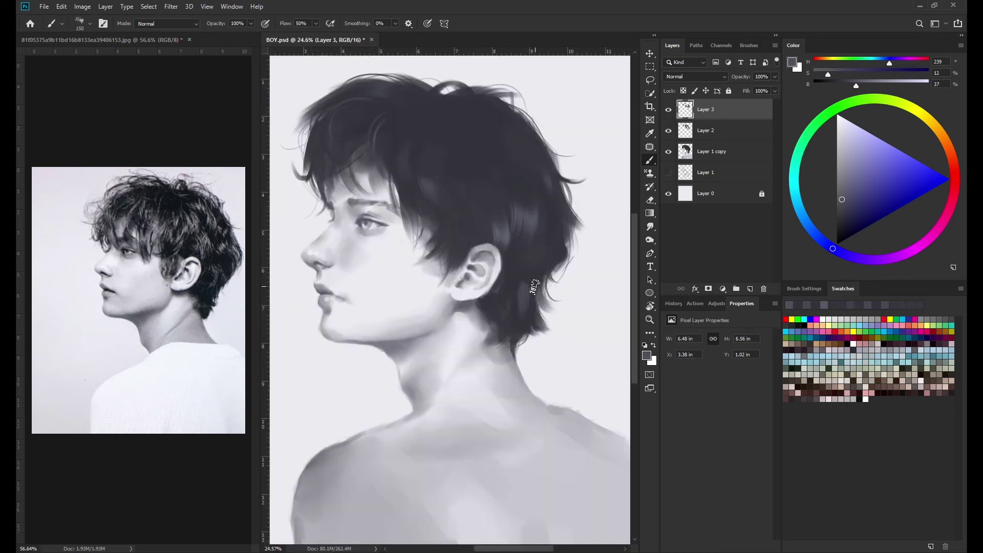
# Paint a dark strand extending the top-left hair edge, then save BOY.psd again.
pyautogui.press(']')
pyautogui.press(']')
pyautogui.press(']')
pyautogui.keyDown('alt'); pyautogui.click(467, 250); pyautogui.keyUp('alt')
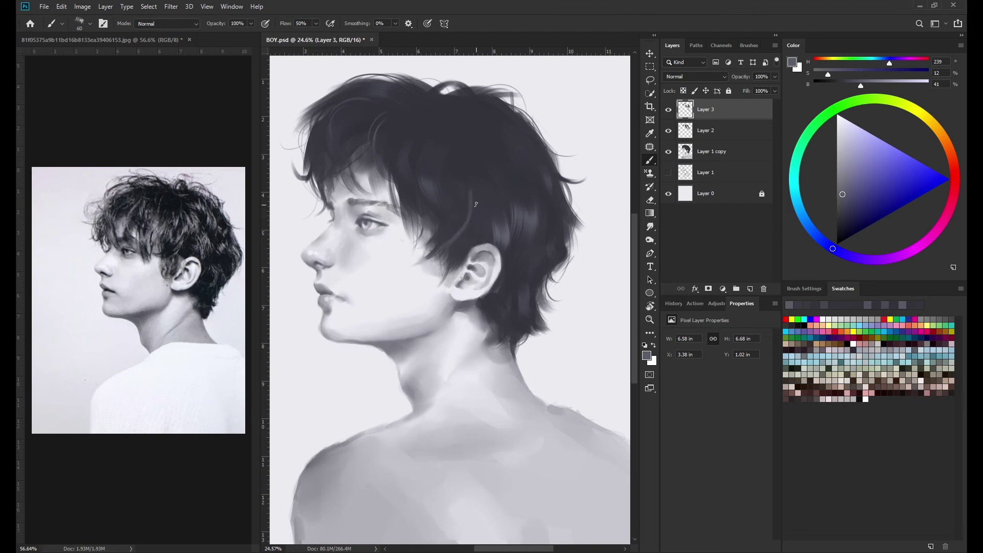
pyautogui.press('[')
pyautogui.press('[')
pyautogui.press('[')
pyautogui.keyDown('alt'); pyautogui.click(467, 252); pyautogui.keyUp('alt')
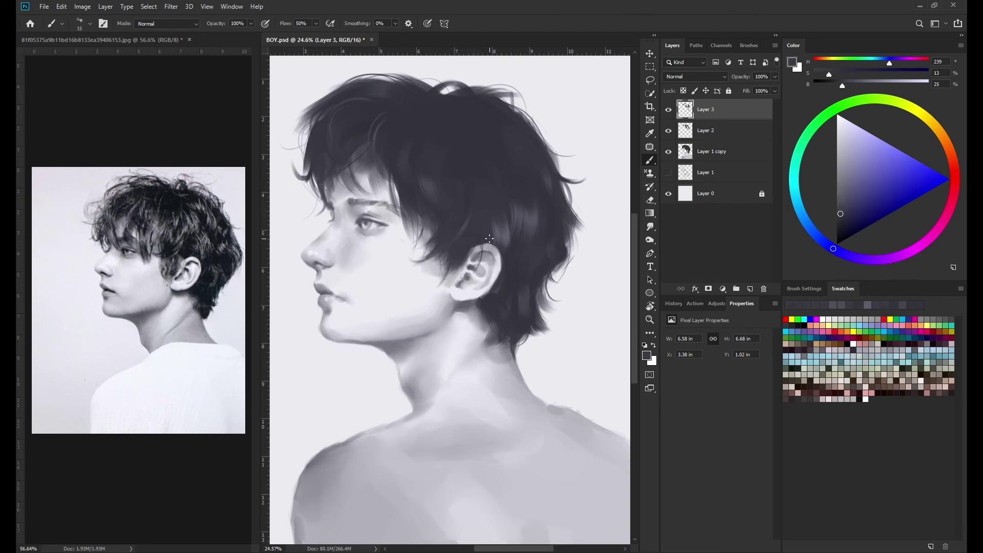
pyautogui.press(']')
pyautogui.press(']')
pyautogui.press(']')
pyautogui.moveTo(324, 117)
pyautogui.mouseDown()
pyautogui.moveTo(299, 156)
pyautogui.moveTo(395, 77)
pyautogui.mouseUp()
pyautogui.press('[')
pyautogui.press('[')
pyautogui.press('[')
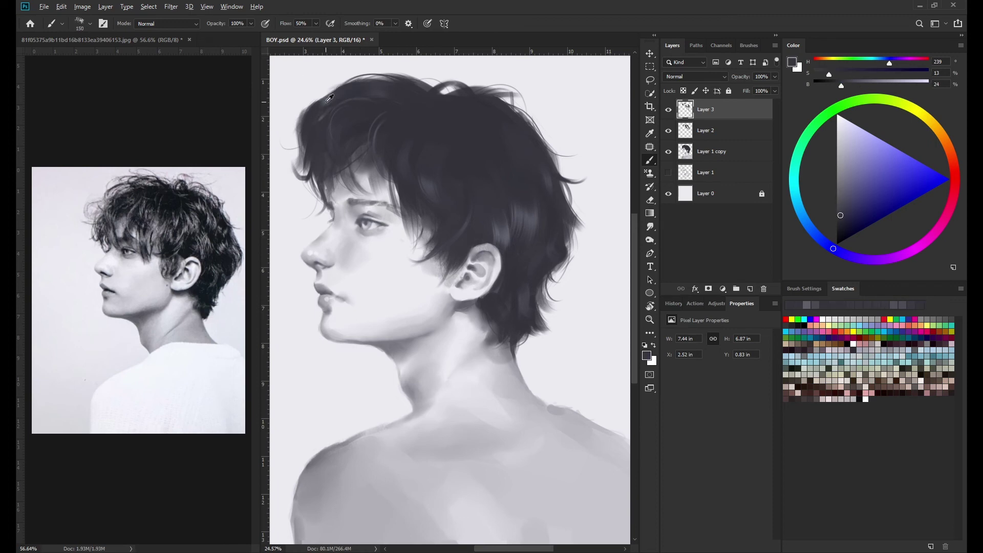
pyautogui.press('[')
pyautogui.press('[')
pyautogui.hotkey('ctrl', 's')
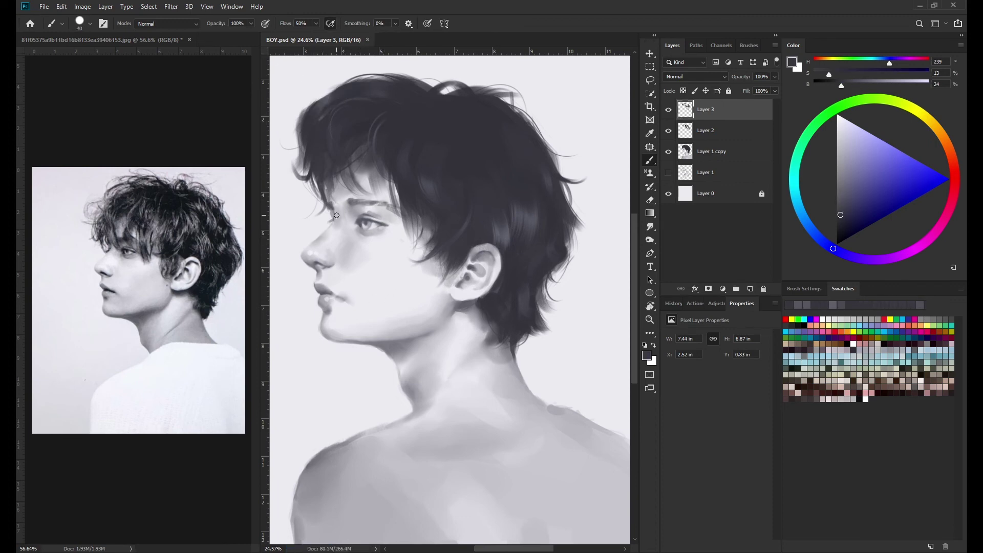
# Smudge the hair edge above the forehead to blend it.
pyautogui.scroll(3, 328, 231)
pyautogui.press('r')
pyautogui.moveTo(348, 169); pyautogui.dragTo(353, 125)
pyautogui.press('[')
pyautogui.press('[')
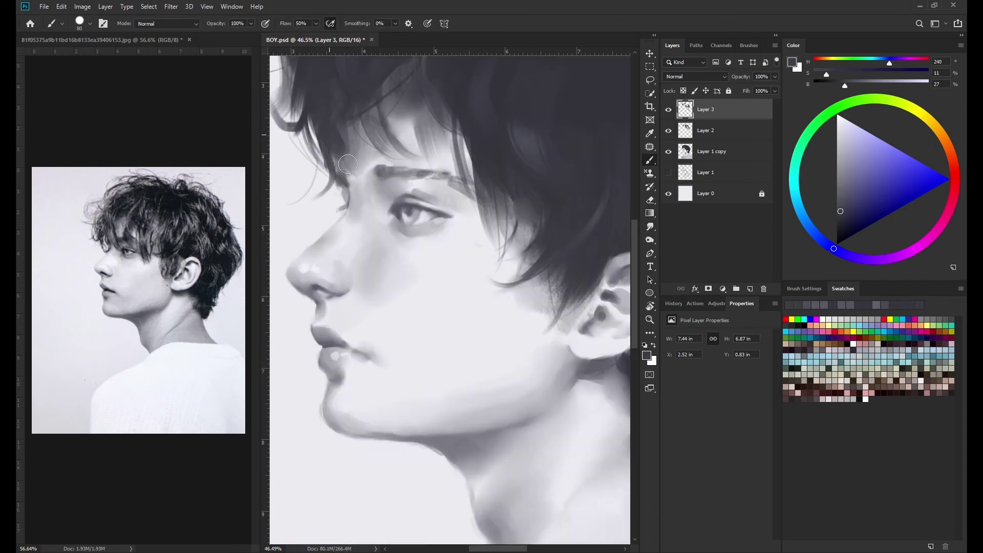
pyautogui.scroll(-3, 345, 149)
pyautogui.scroll(5, 354, 158)
pyautogui.press('b')
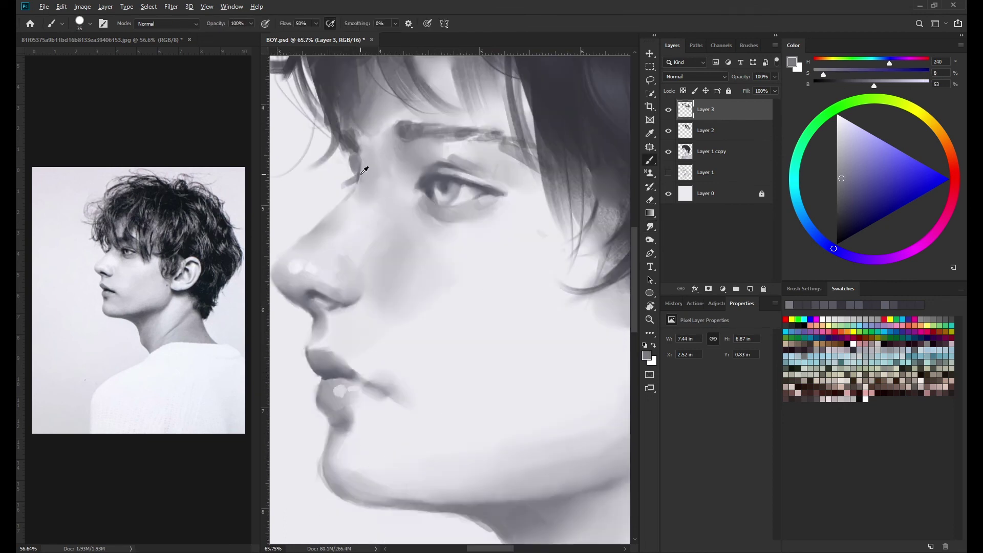
# Sample dark greys and paint strokes along the eyebrow and into the hair over the brow.
pyautogui.keyDown('alt'); pyautogui.click(358, 159); pyautogui.keyUp('alt')
pyautogui.scroll(-3, 359, 164)
pyautogui.scroll(2, 405, 198)
pyautogui.keyDown('alt'); pyautogui.click(404, 199); pyautogui.keyUp('alt')
pyautogui.press('[')
pyautogui.press('[')
pyautogui.press('[')
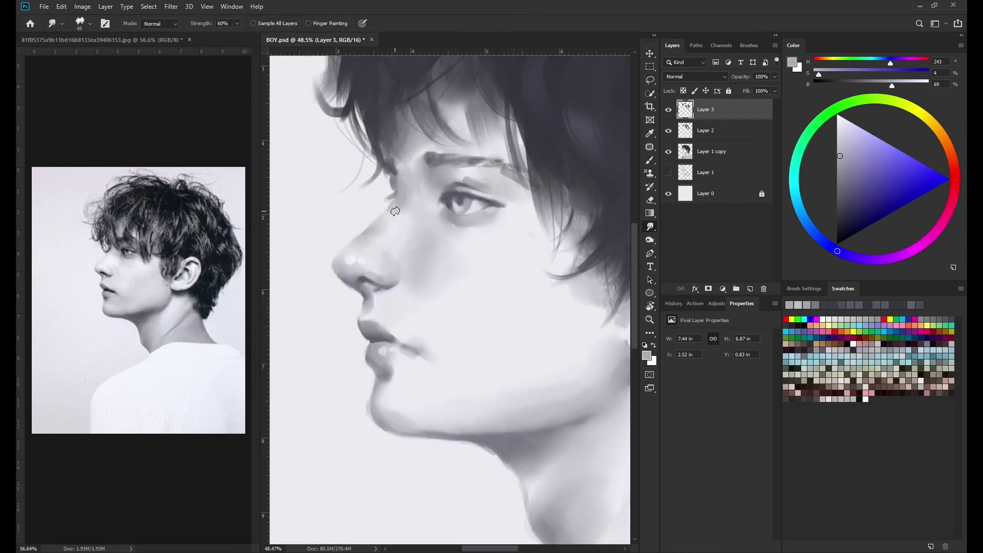
pyautogui.keyDown('alt'); pyautogui.click(398, 179); pyautogui.keyUp('alt')
pyautogui.press(']')
pyautogui.press(']')
pyautogui.keyDown('alt'); pyautogui.click(392, 166); pyautogui.keyUp('alt')
pyautogui.moveTo(387, 171); pyautogui.dragTo(398, 160)
pyautogui.moveTo(430, 158)
pyautogui.mouseDown()
pyautogui.moveTo(441, 169)
pyautogui.moveTo(489, 163)
pyautogui.mouseUp()
# Blend the brow strokes and add another dark stroke along the eyebrow.
pyautogui.press('r')
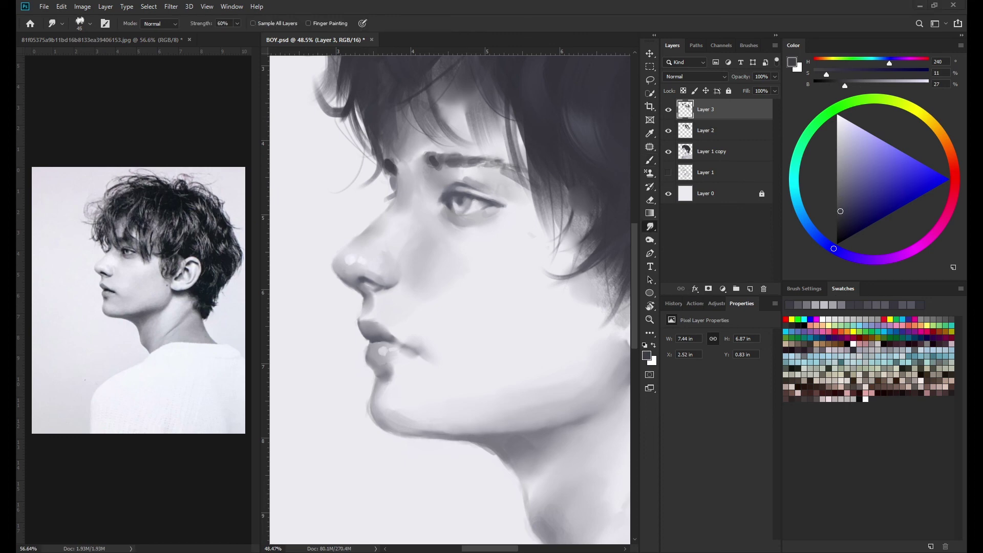
pyautogui.press('b')
pyautogui.keyDown('alt'); pyautogui.click(461, 176); pyautogui.keyUp('alt')
pyautogui.scroll(3, 461, 177)
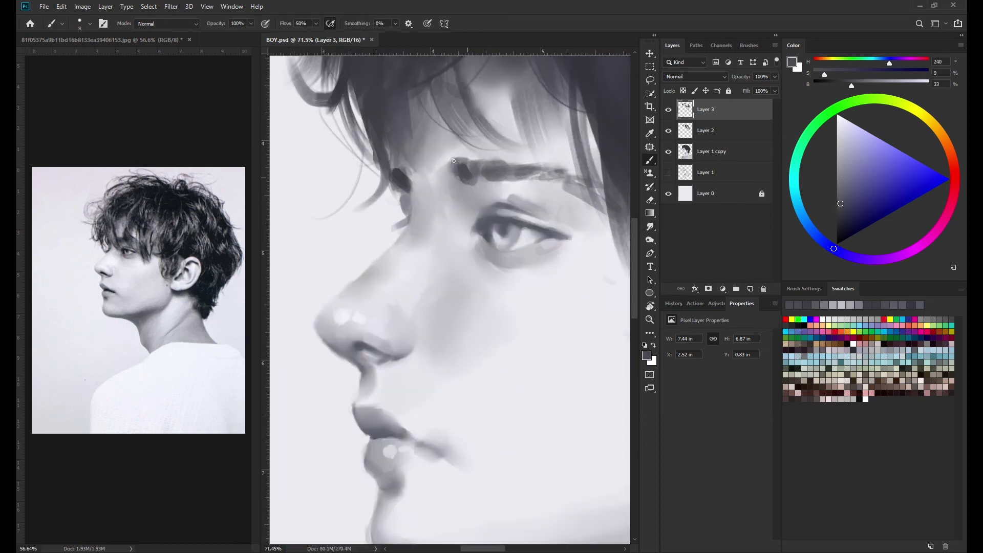
pyautogui.moveTo(455, 164); pyautogui.dragTo(470, 180)
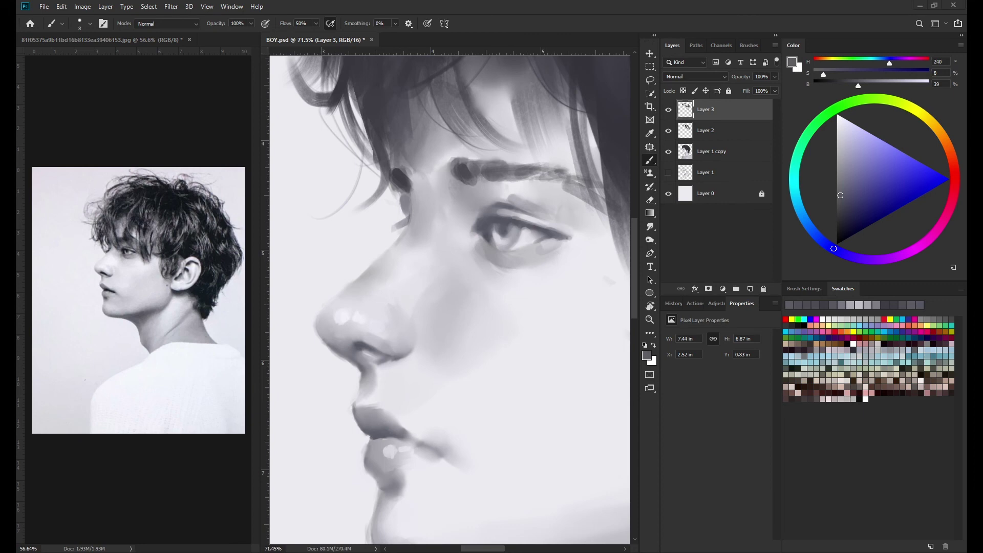
# Paint a dark strand into the forehead hair and smudge it in.
pyautogui.keyDown('alt'); pyautogui.click(406, 169); pyautogui.keyUp('alt')
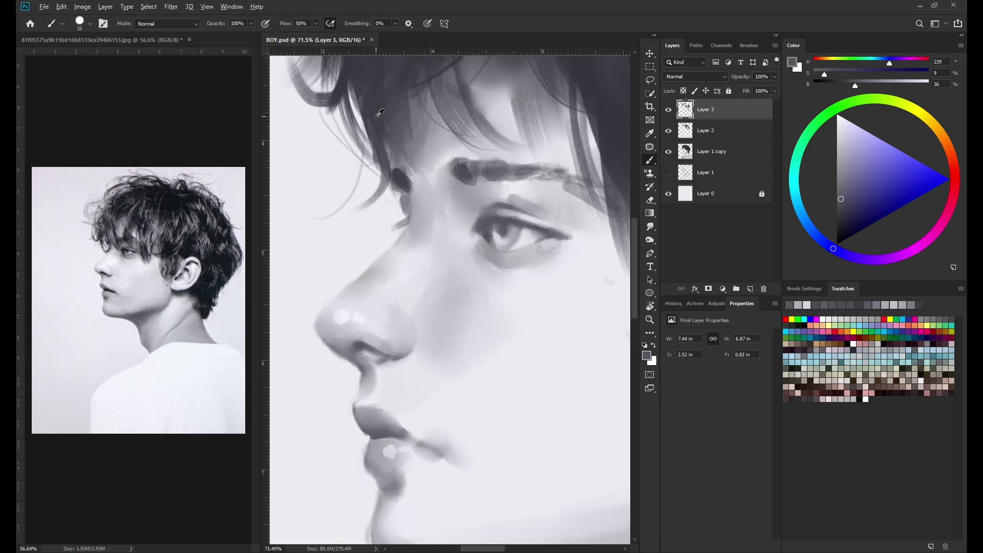
pyautogui.moveTo(404, 123); pyautogui.dragTo(390, 169)
pyautogui.scroll(-3, 466, 194)
pyautogui.press('r')
pyautogui.press('b')
pyautogui.scroll(-1, 467, 284)
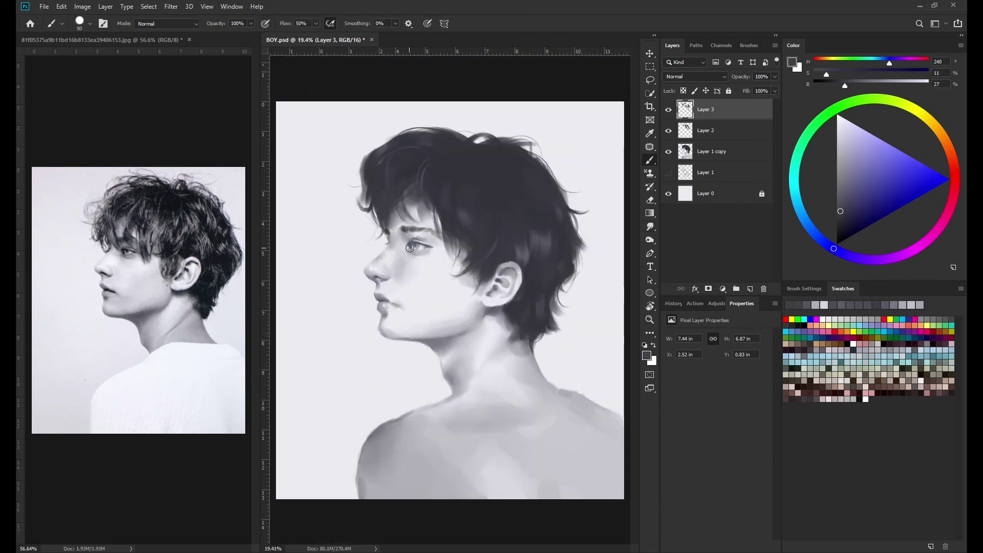
# Paint a small dark stroke along the brow with a fine brush.
pyautogui.keyDown('alt'); pyautogui.click(412, 243); pyautogui.keyUp('alt')
pyautogui.press('[')
pyautogui.press('[')
pyautogui.press('[')
pyautogui.keyDown('alt'); pyautogui.click(404, 220); pyautogui.keyUp('alt')
pyautogui.moveTo(392, 210); pyautogui.dragTo(398, 227)
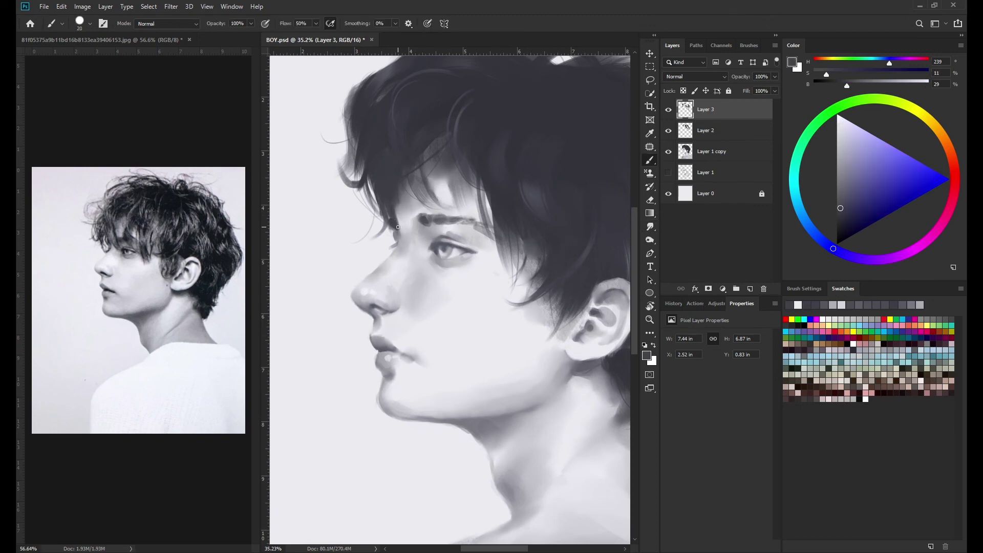
# Darken the brow further with a second dark-grey stroke and blend it.
pyautogui.scroll(2, 400, 237)
pyautogui.keyDown('alt'); pyautogui.click(400, 245); pyautogui.keyUp('alt')
pyautogui.press(']')
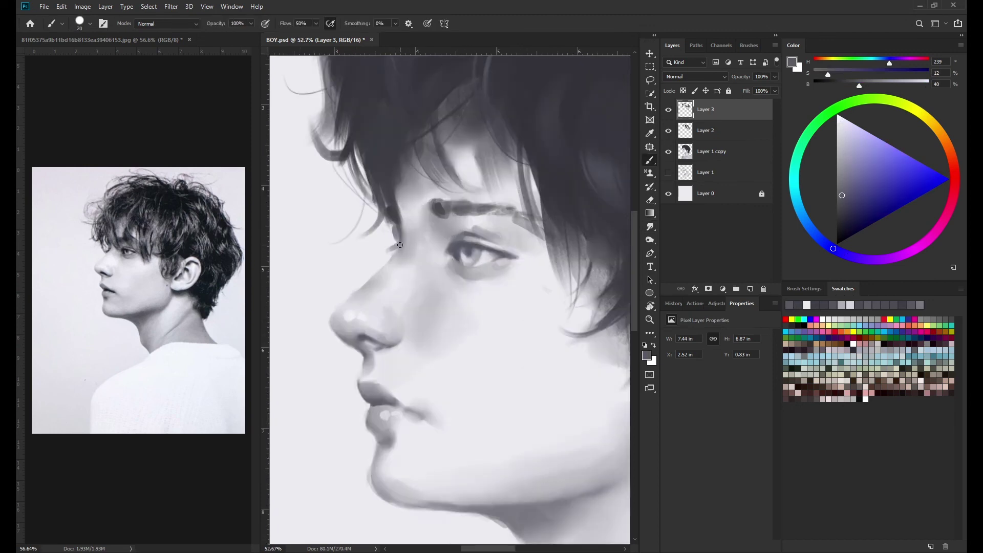
pyautogui.keyDown('alt'); pyautogui.click(390, 245); pyautogui.keyUp('alt')
pyautogui.moveTo(394, 259); pyautogui.dragTo(407, 226)
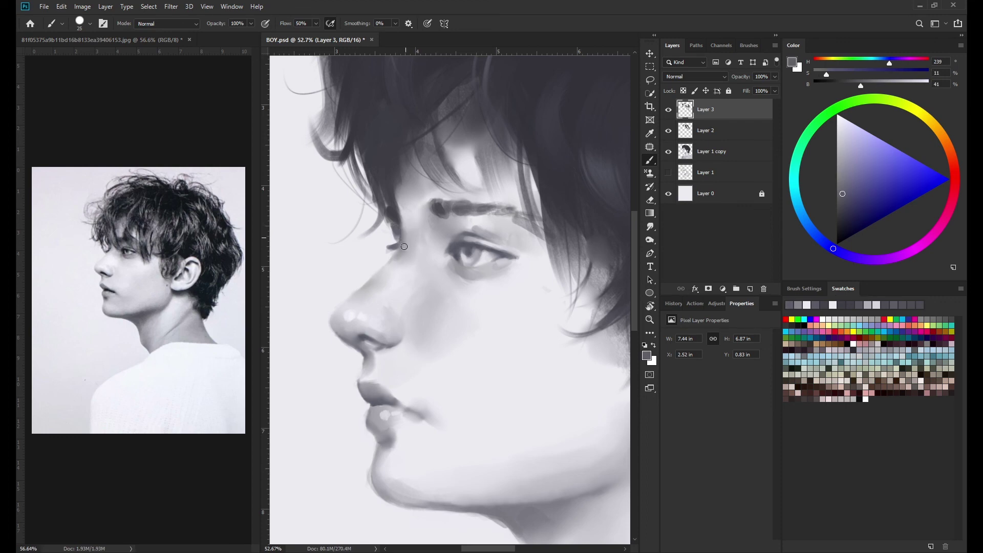
pyautogui.press('r')
# With the whole portrait in view, paint a dark line along the jawline.
pyautogui.hotkey('ctrl', '0')
pyautogui.scroll(3, 451, 334)
pyautogui.press('b')
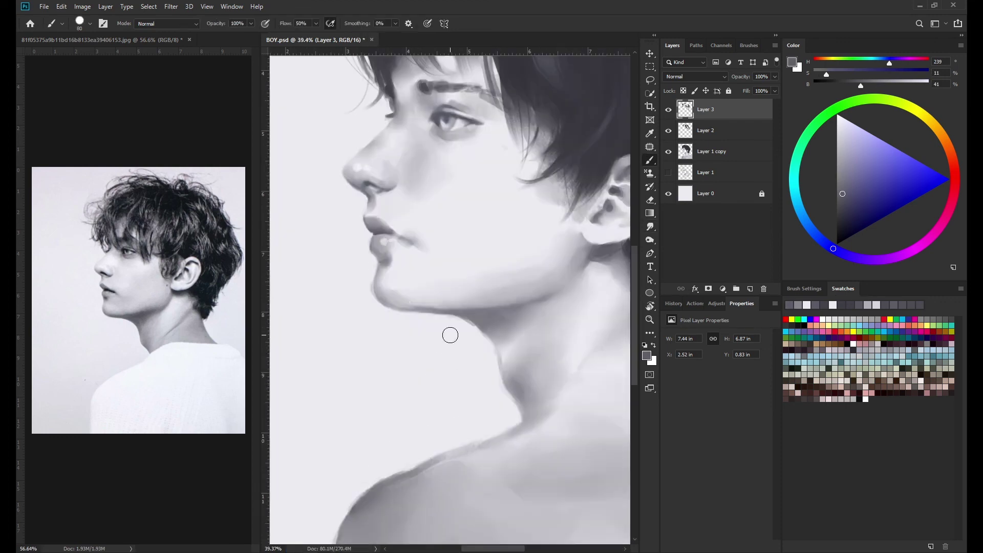
pyautogui.keyDown('alt'); pyautogui.click(413, 301); pyautogui.keyUp('alt')
pyautogui.keyDown('alt'); pyautogui.click(394, 300); pyautogui.keyUp('alt')
pyautogui.moveTo(394, 301); pyautogui.dragTo(422, 318)
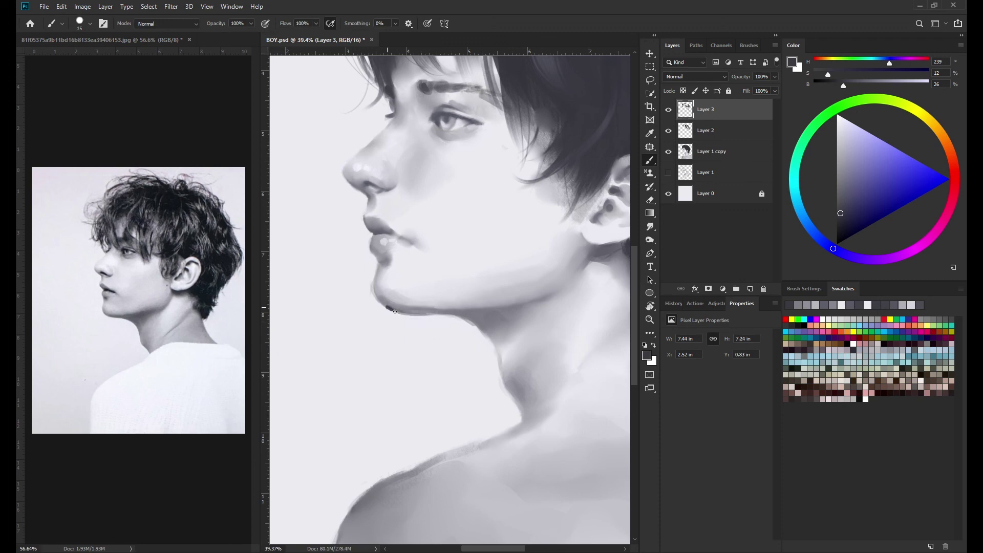
# Smudge the jaw stroke to soften it and sample a lighter face grey.
pyautogui.press('r')
pyautogui.press('b')
pyautogui.scroll(-2, 428, 310)
pyautogui.keyDown('alt'); pyautogui.click(428, 310); pyautogui.keyUp('alt')
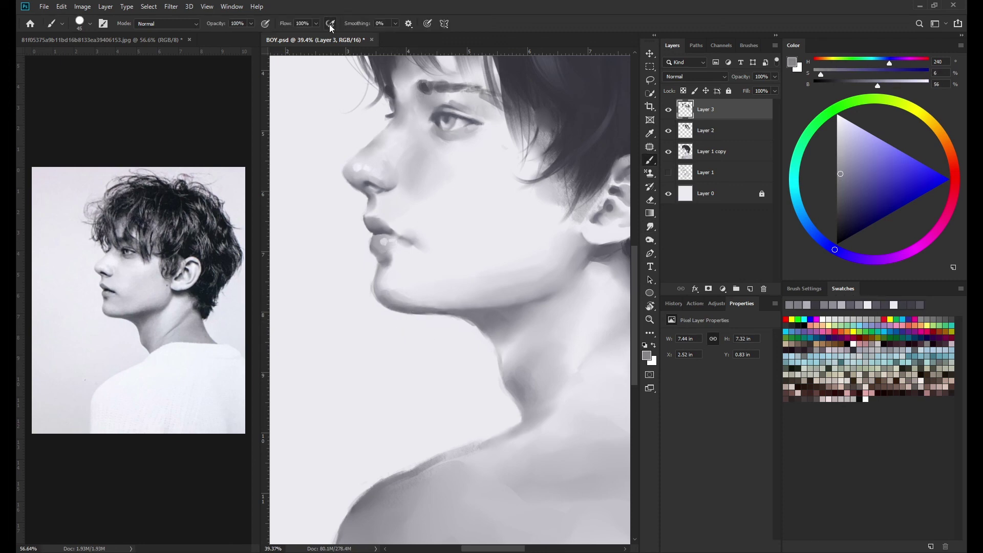
pyautogui.press('r')
pyautogui.scroll(-2, 485, 291)
pyautogui.scroll(3, 485, 291)
# Sample near-white cheek tones and paint light strokes along the jaw.
pyautogui.press('b')
pyautogui.keyDown('alt'); pyautogui.click(490, 314); pyautogui.keyUp('alt')
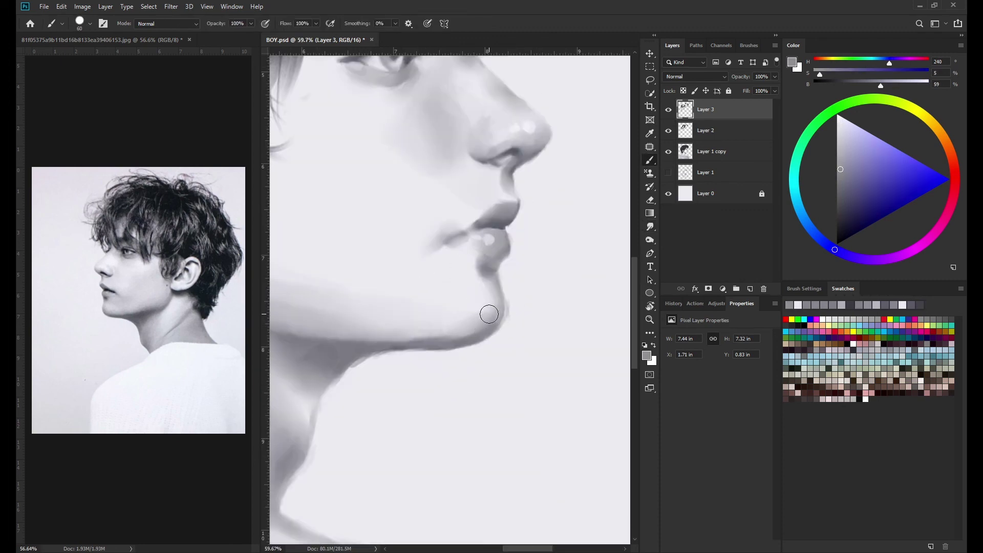
pyautogui.scroll(-2, 490, 314)
pyautogui.keyDown('alt'); pyautogui.click(466, 340); pyautogui.keyUp('alt')
pyautogui.scroll(3, 466, 340)
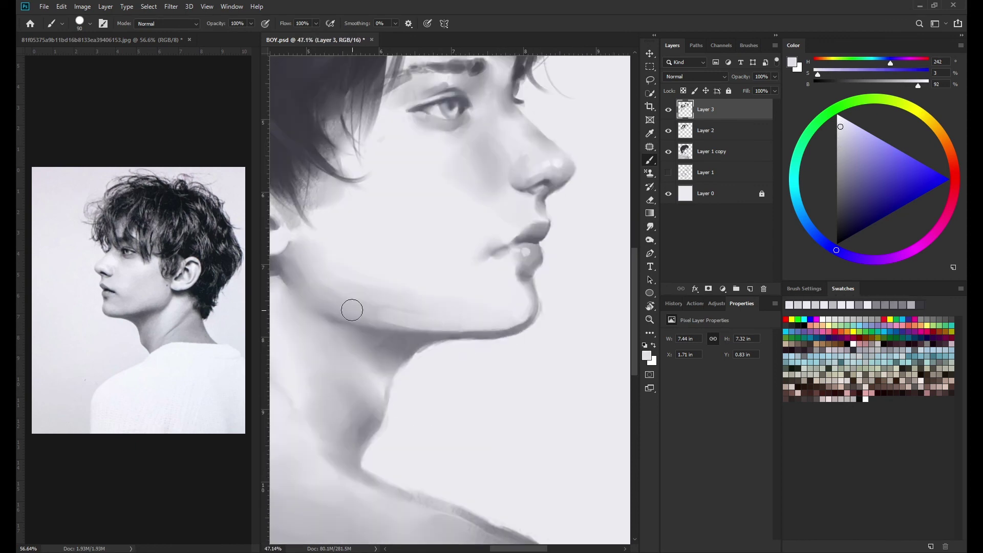
pyautogui.keyDown('alt'); pyautogui.click(461, 321); pyautogui.keyUp('alt')
pyautogui.scroll(-3, 500, 386)
pyautogui.moveTo(425, 315); pyautogui.dragTo(467, 314)
# Blend the jaw strokes and paint a light stroke along the jawline.
pyautogui.keyDown('alt'); pyautogui.click(451, 322); pyautogui.keyUp('alt')
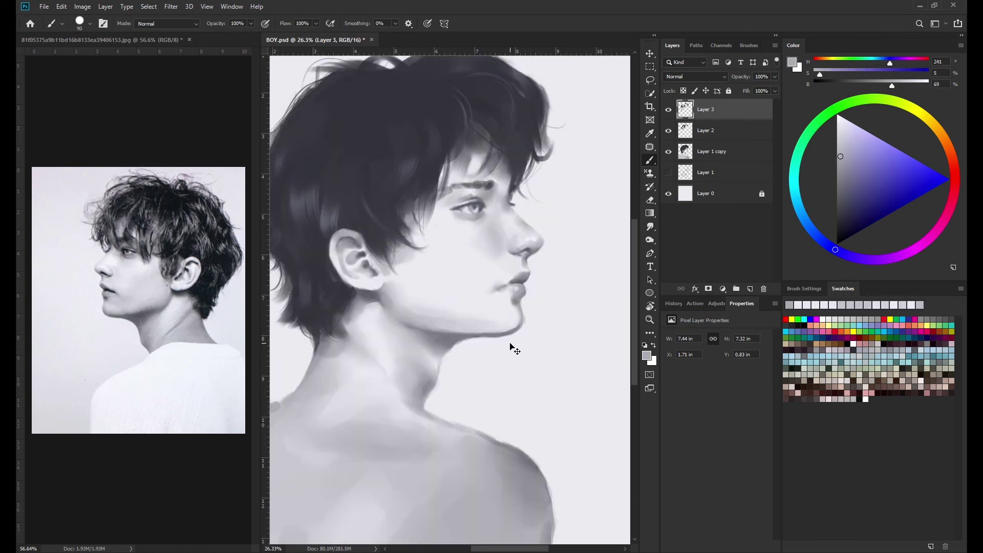
pyautogui.press('r')
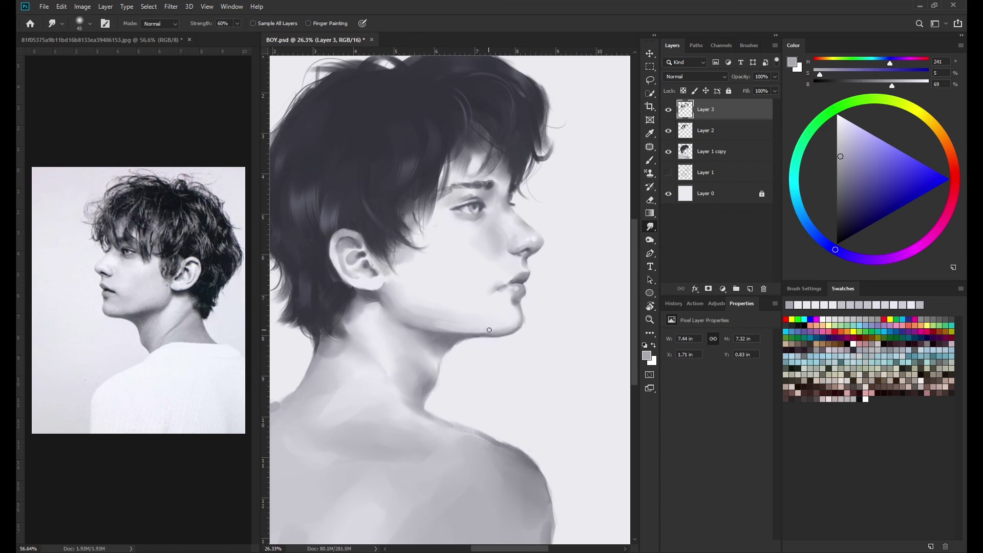
pyautogui.press('b')
pyautogui.keyDown('alt'); pyautogui.click(461, 337); pyautogui.keyUp('alt')
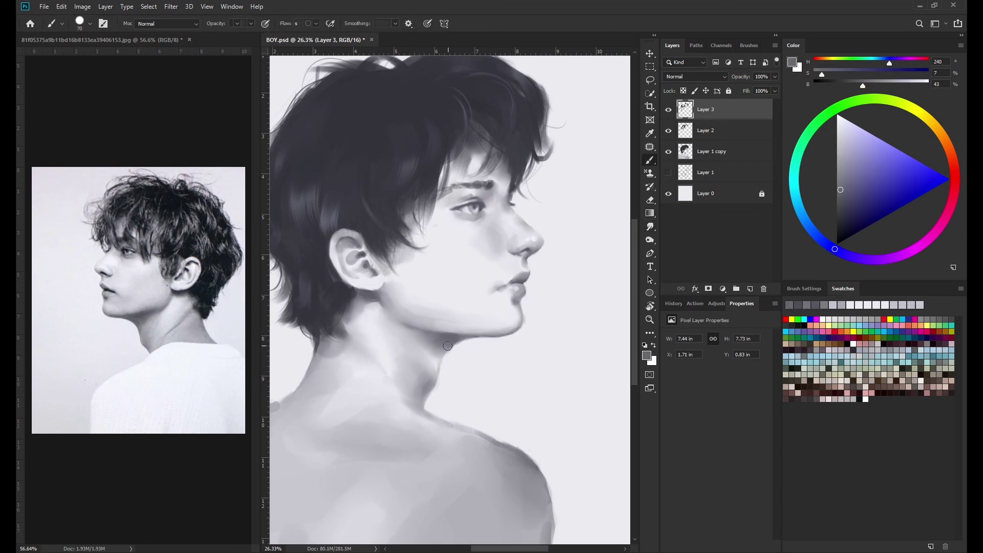
pyautogui.keyDown('alt'); pyautogui.click(413, 331); pyautogui.keyUp('alt')
pyautogui.scroll(3, 479, 335)
pyautogui.moveTo(543, 308); pyautogui.dragTo(451, 310)
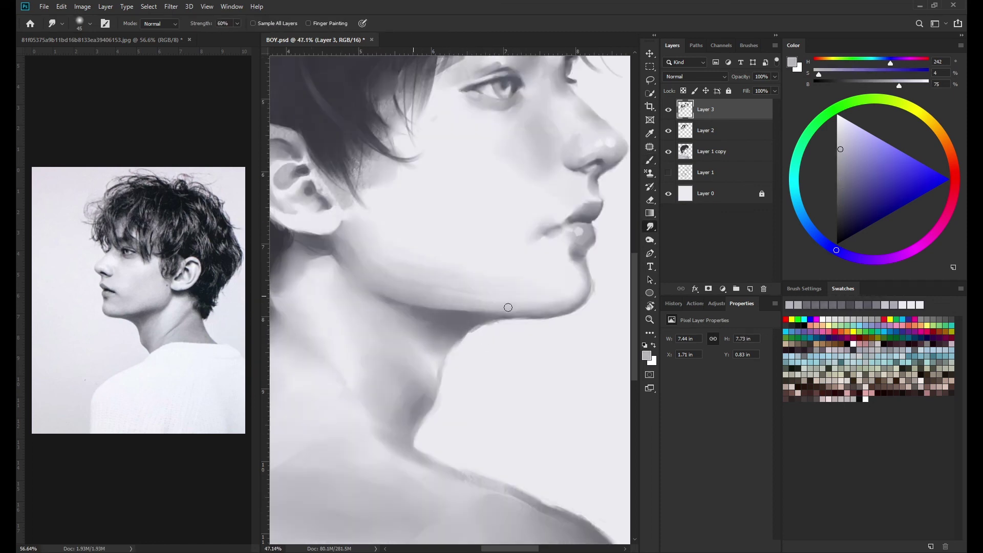
# Smudge the lower jaw edge to soften it.
pyautogui.keyDown('alt'); pyautogui.click(373, 278); pyautogui.keyUp('alt')
pyautogui.press('r')
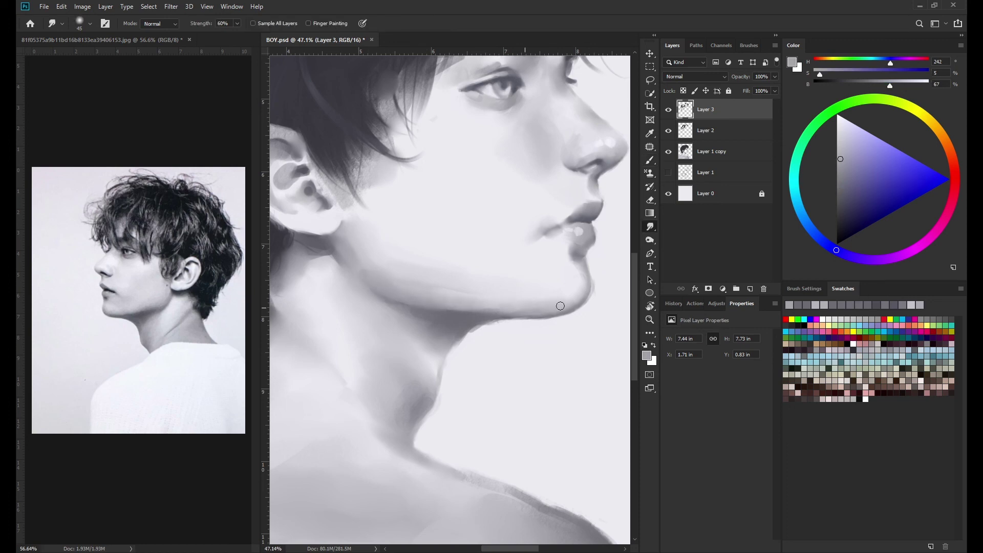
pyautogui.moveTo(550, 362); pyautogui.dragTo(564, 319)
pyautogui.press('b')
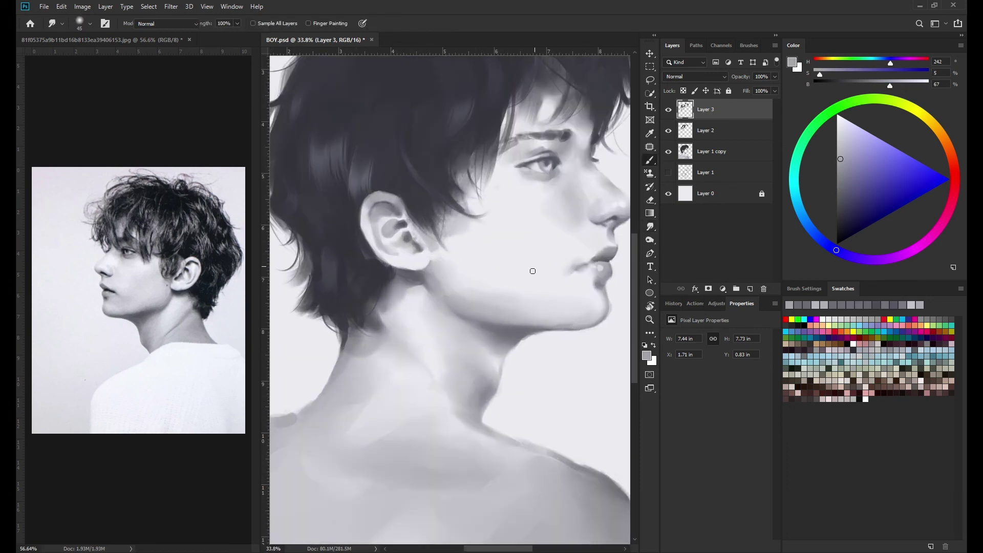
pyautogui.keyDown('alt'); pyautogui.click(574, 322); pyautogui.keyUp('alt')
# With a larger brush, wash light and near-white tones under the jaw and over the chin.
pyautogui.press(']')
pyautogui.press(']')
pyautogui.press(']')
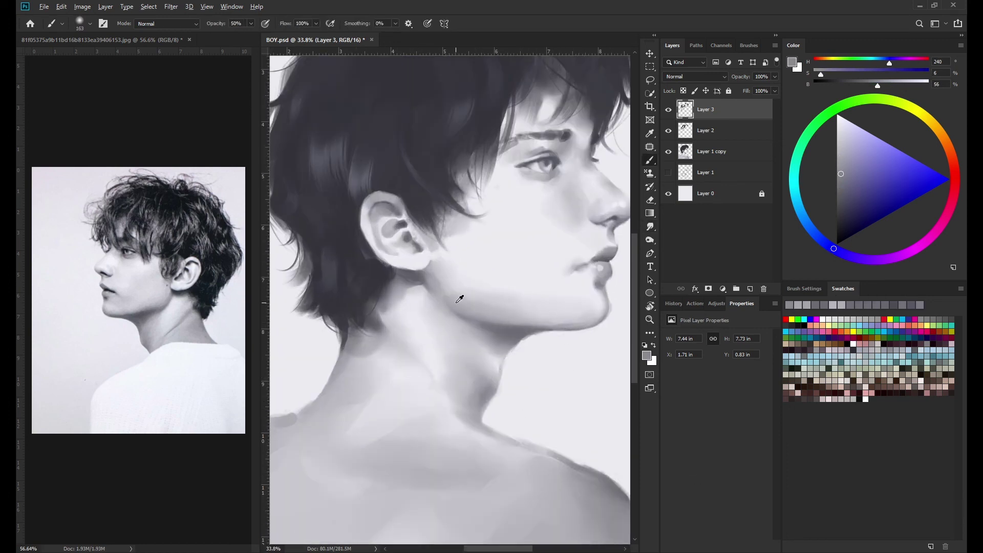
pyautogui.keyDown('alt'); pyautogui.click(512, 308); pyautogui.keyUp('alt')
pyautogui.moveTo(557, 321); pyautogui.dragTo(595, 327)
pyautogui.keyDown('alt'); pyautogui.click(505, 272); pyautogui.keyUp('alt')
pyautogui.press(']')
pyautogui.press(']')
pyautogui.press(']')
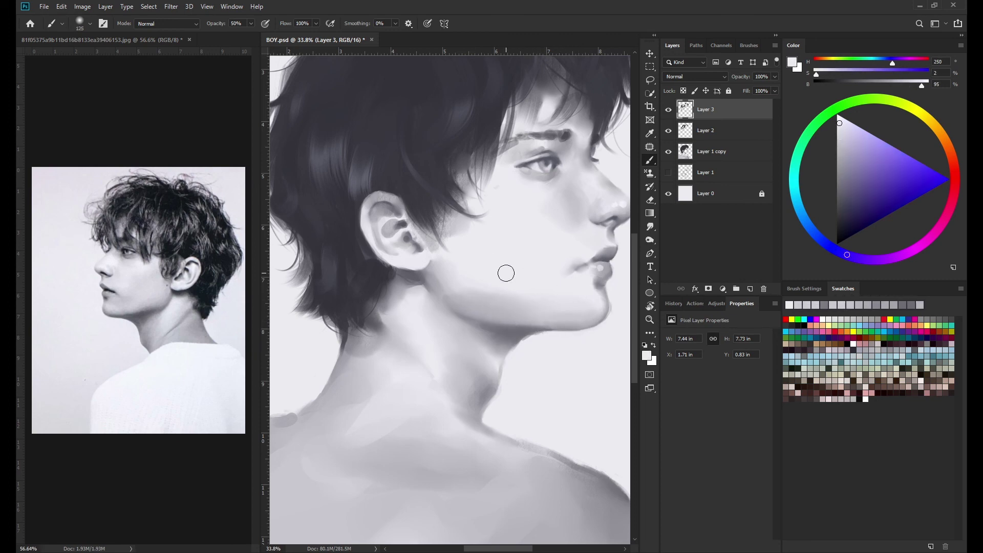
pyautogui.moveTo(513, 280); pyautogui.dragTo(499, 308)
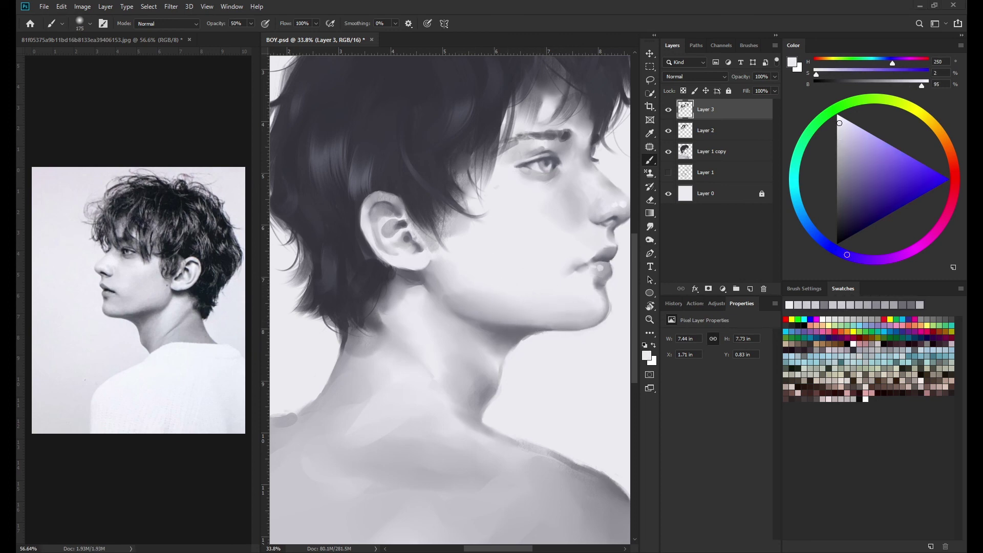
# Zoom out to check the whole portrait and sample a mid grey from the neck.
pyautogui.scroll(-2, 390, 359)
pyautogui.scroll(-2, 353, 406)
pyautogui.press('[')
pyautogui.keyDown('alt'); pyautogui.click(390, 385); pyautogui.keyUp('alt')
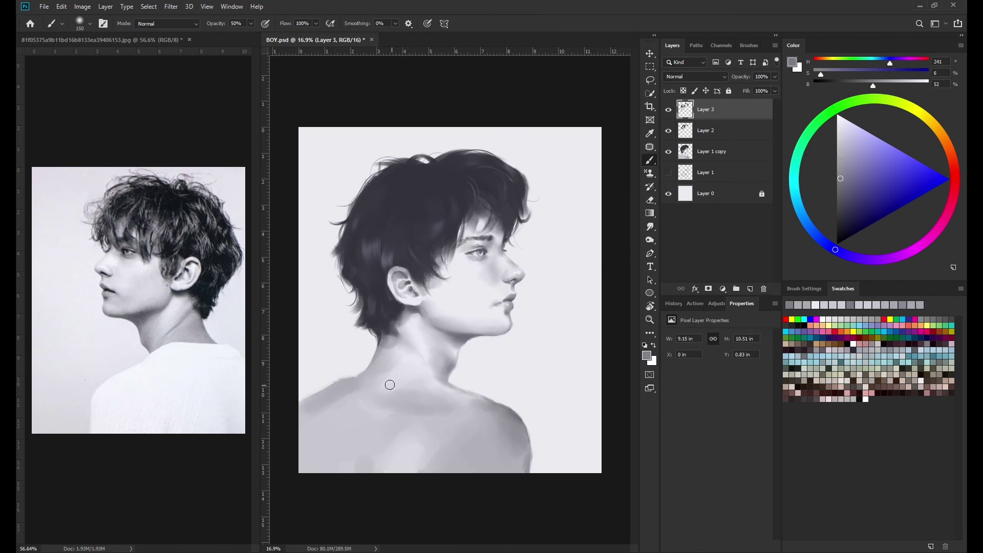